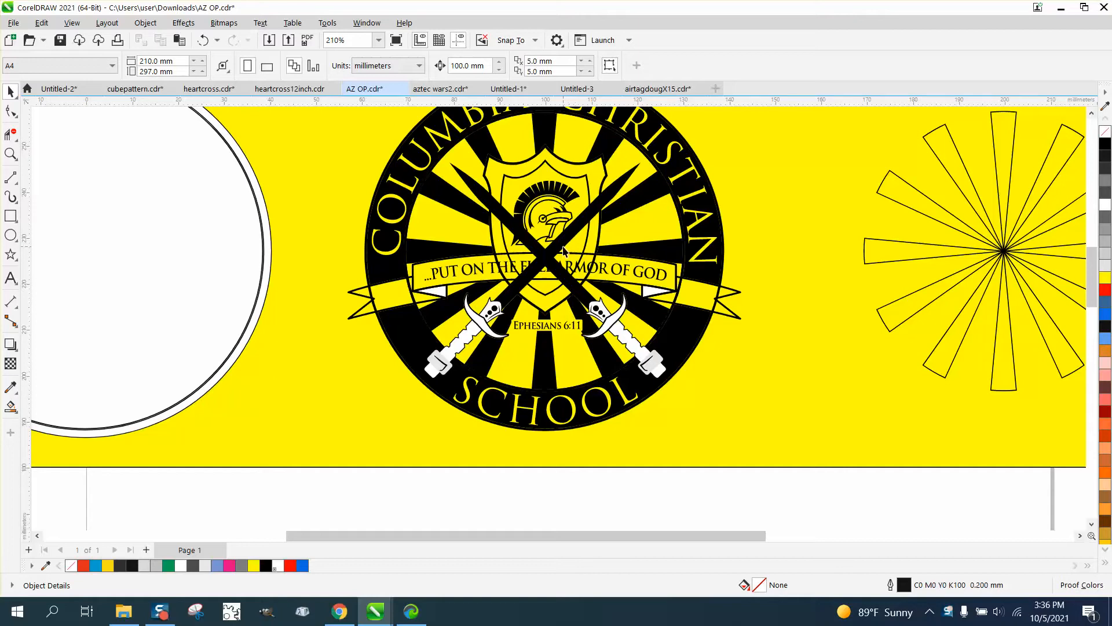
Step: Undo the removal of the banner's white backing, and move one black sword blade 100 mm to the right and back
click(203, 40)
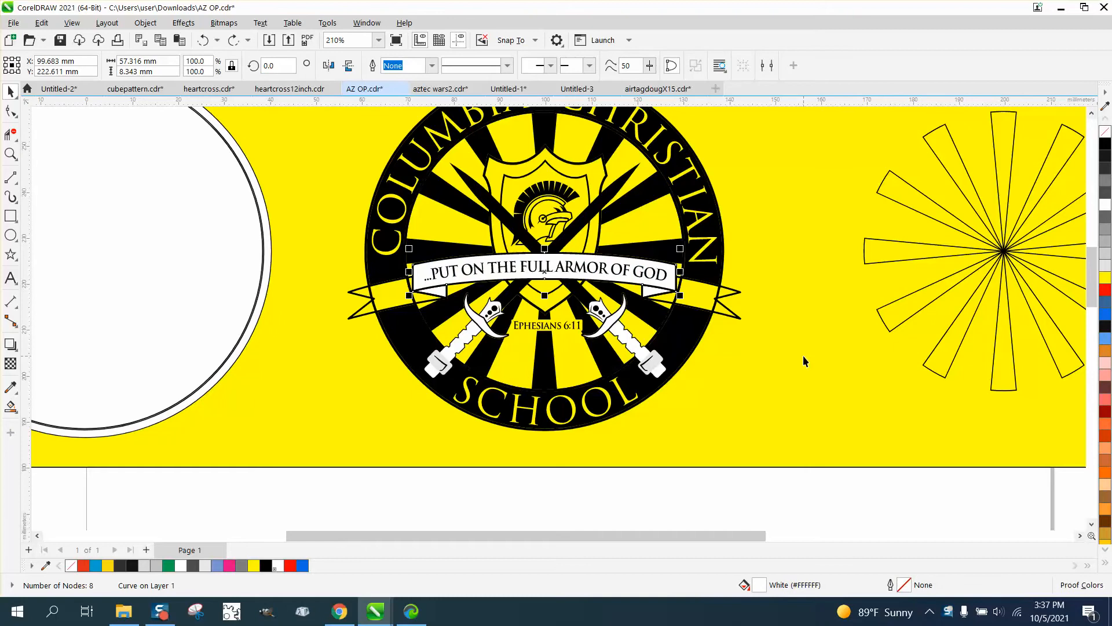
click(772, 352)
click(583, 297)
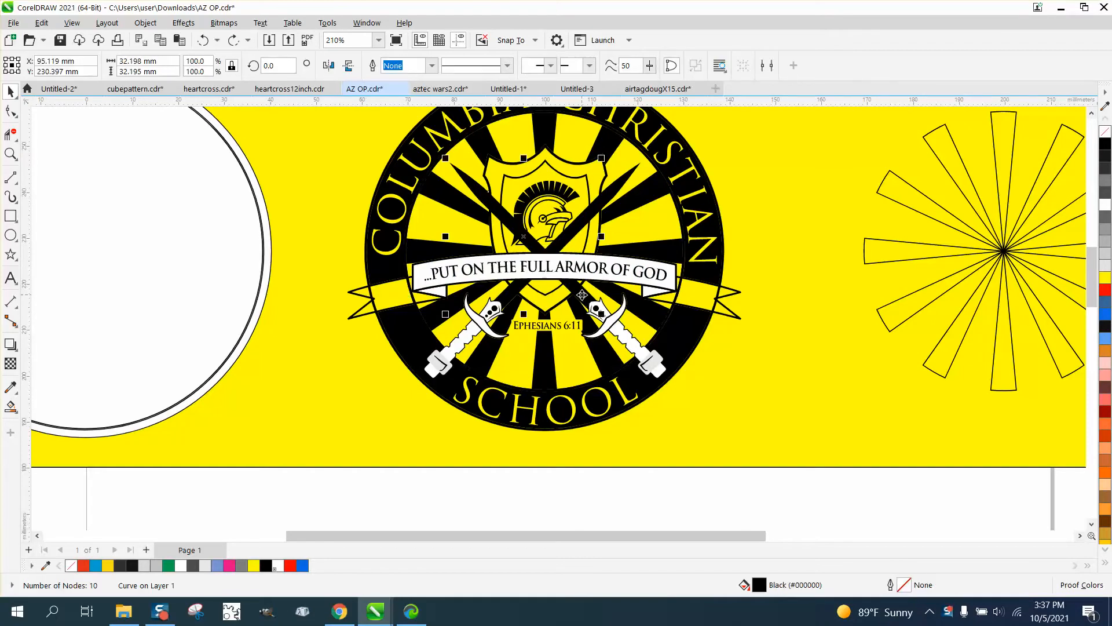
key(Right)
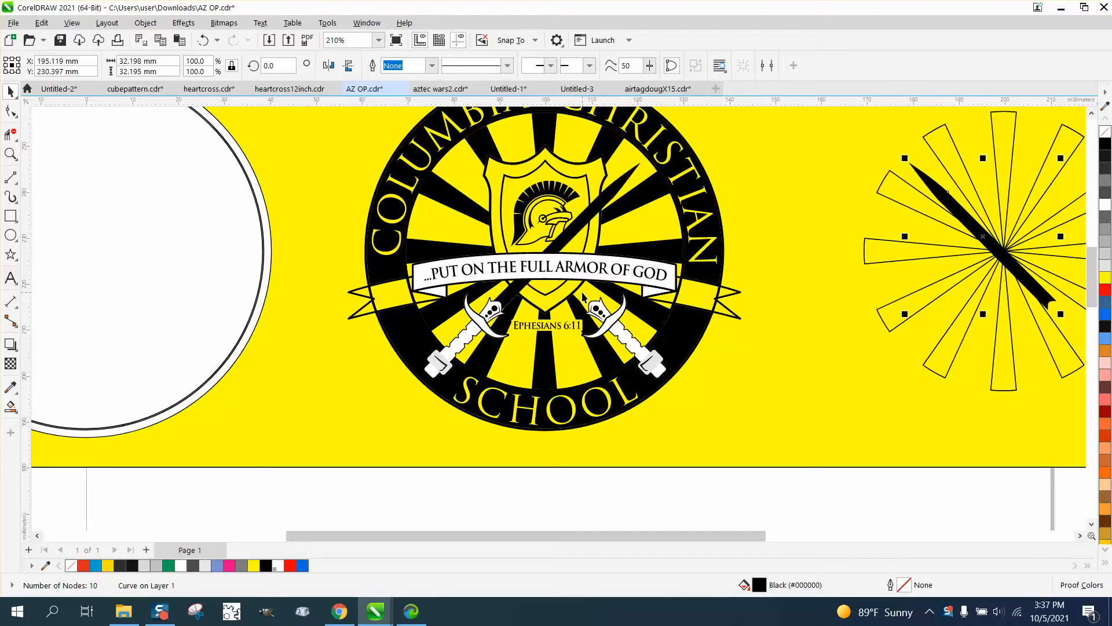
key(Left)
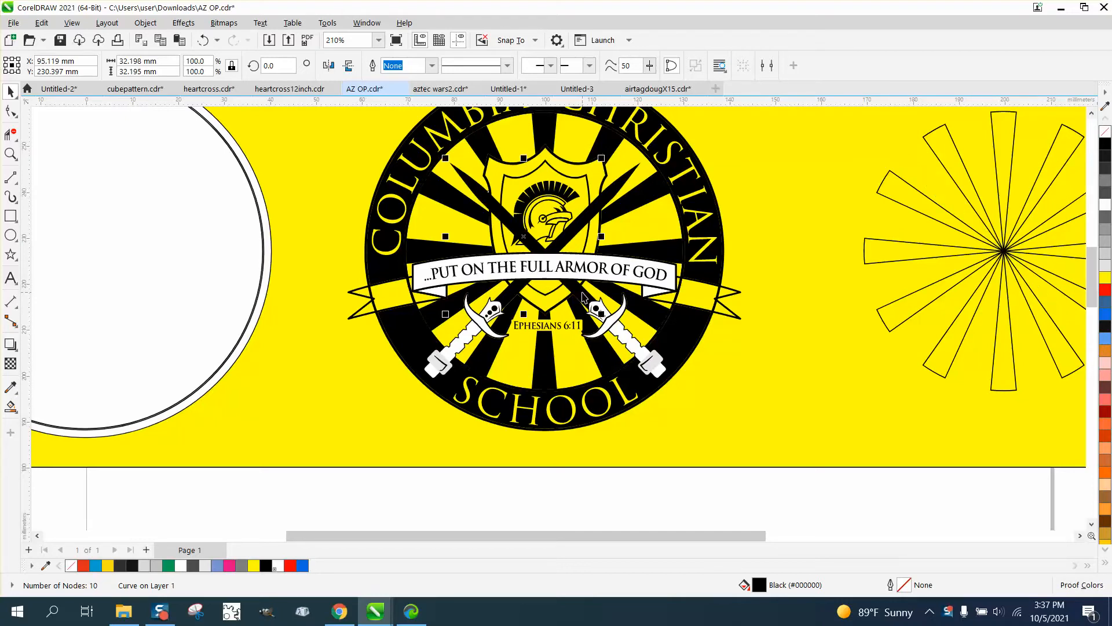
key(Escape)
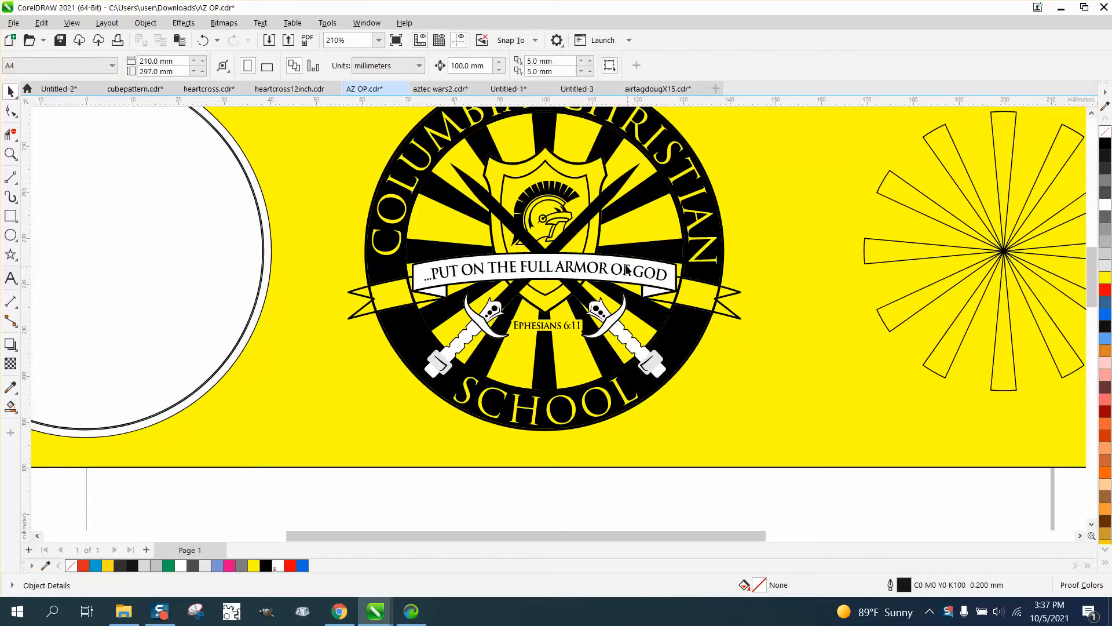
Step: Delete the white backing shape behind the banner text
click(625, 262)
key(Delete)
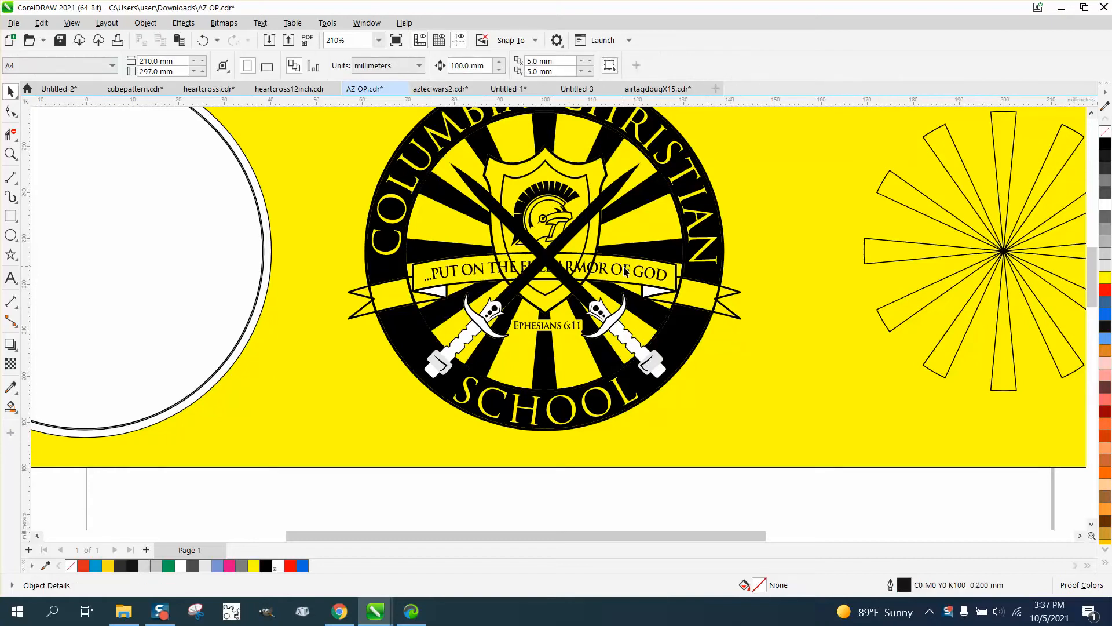
Step: Remove the fill from the sword blade pointing to the upper right and give it a red outline
click(568, 243)
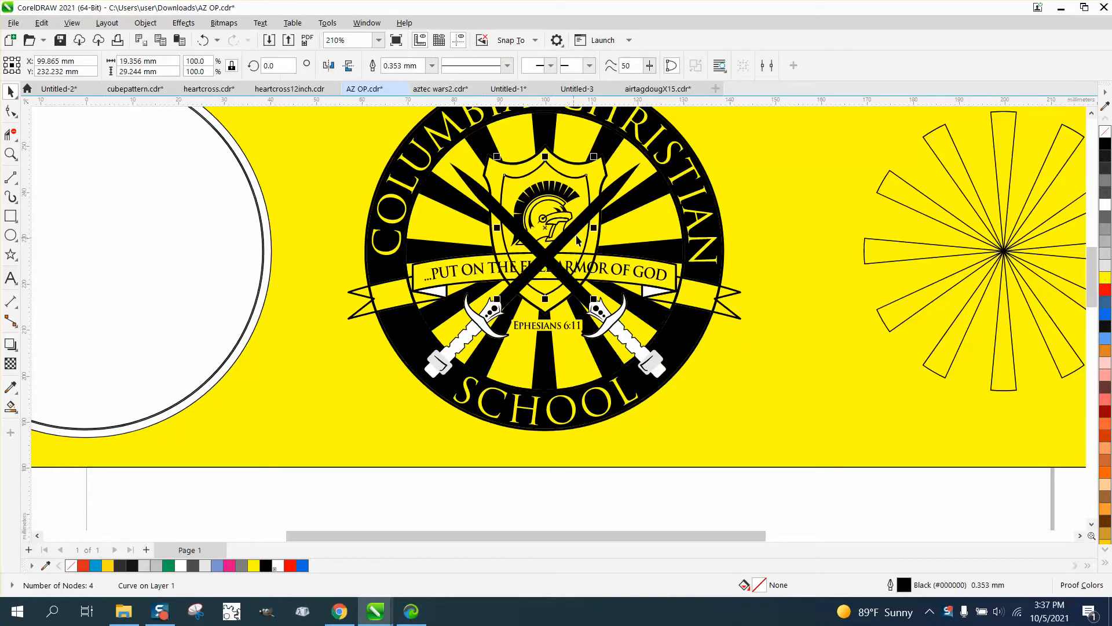
click(629, 180)
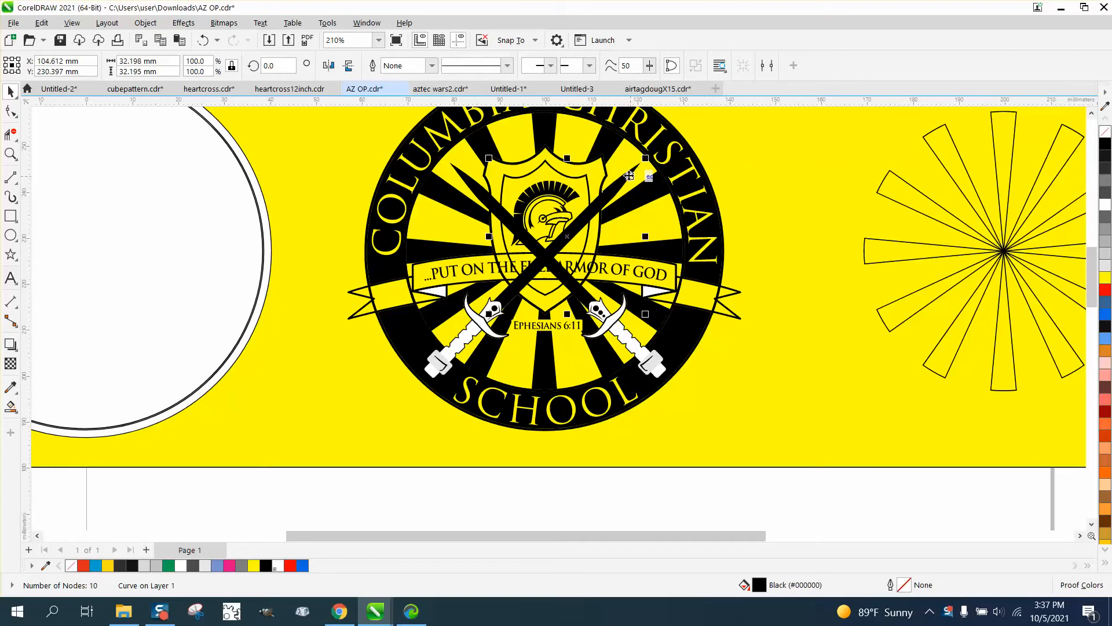
click(1105, 133)
right_click(1106, 292)
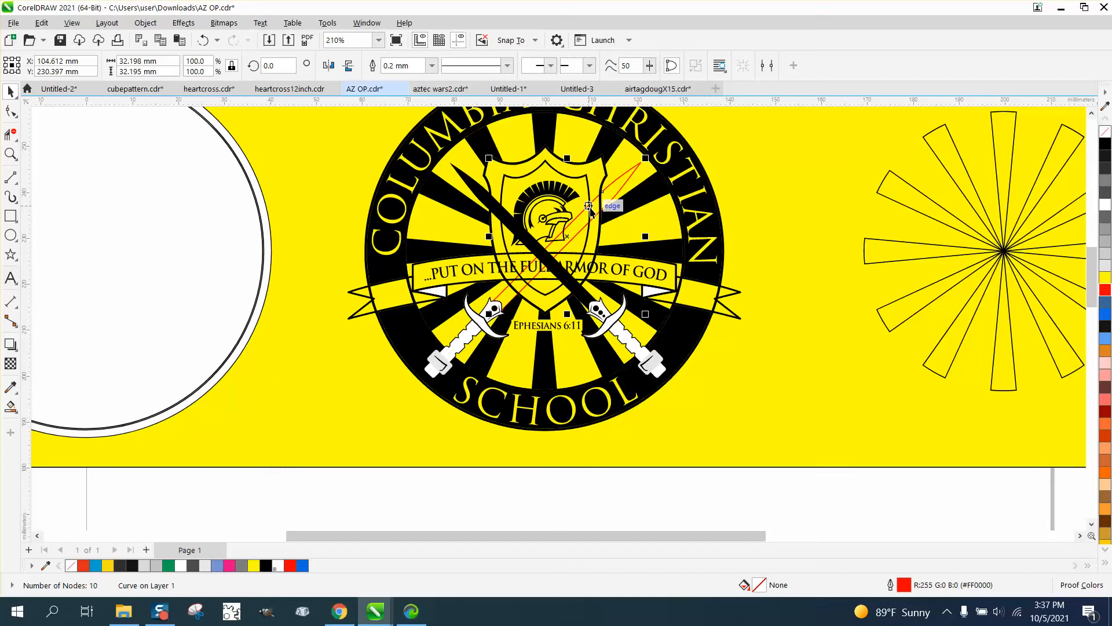
Step: Fill the segments of the upper-right-pointing blade above and below the banner with black using Smart Fill, leaving the banner area empty
click(10, 406)
click(611, 189)
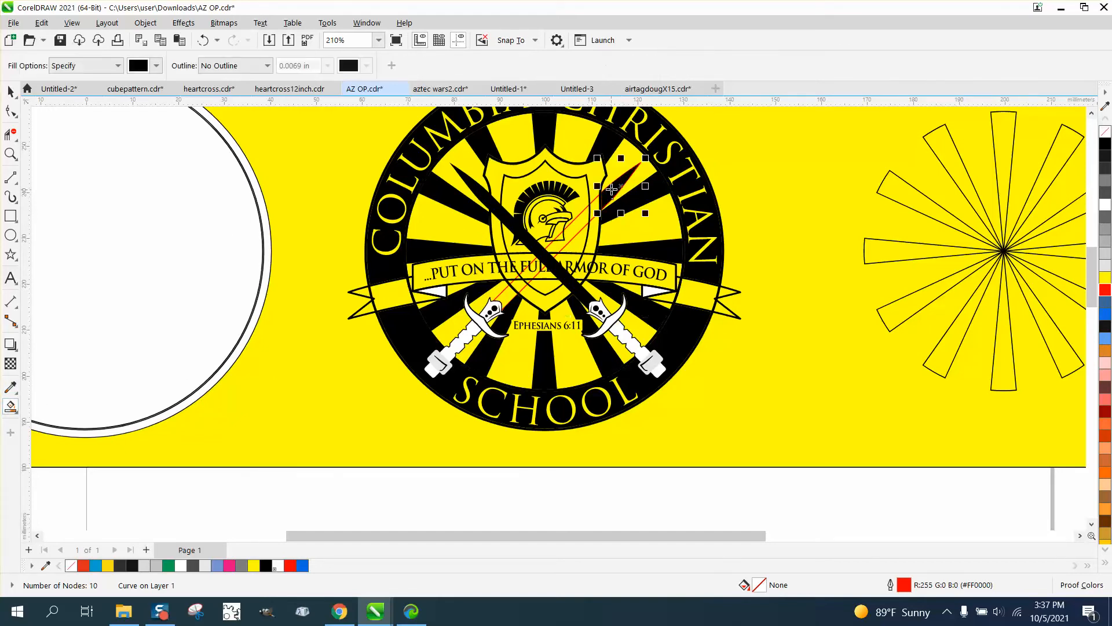
click(501, 295)
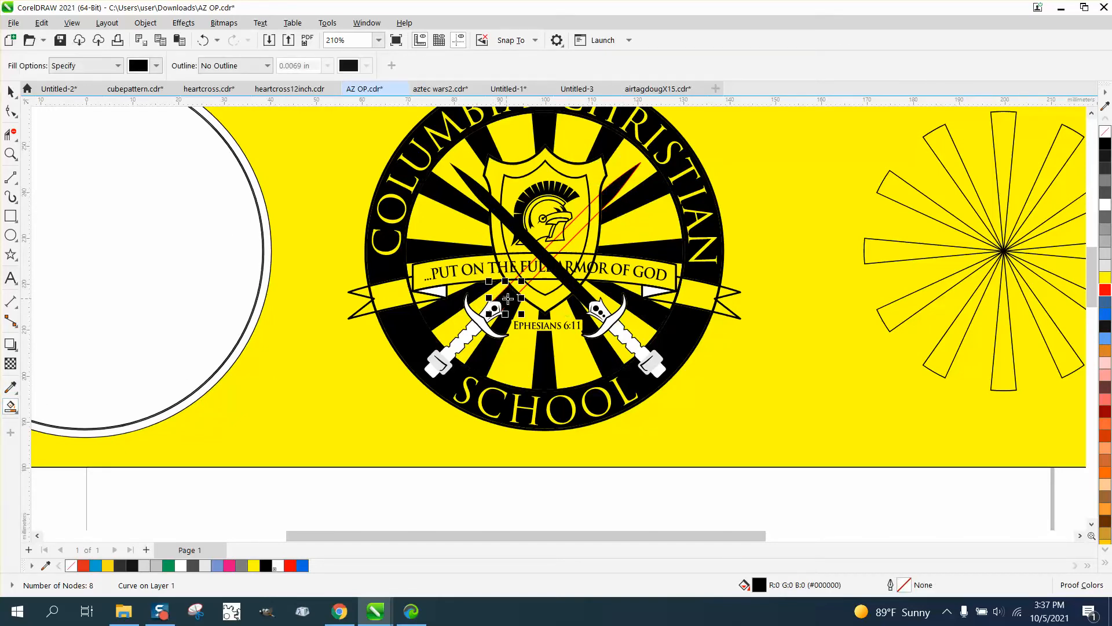
click(518, 287)
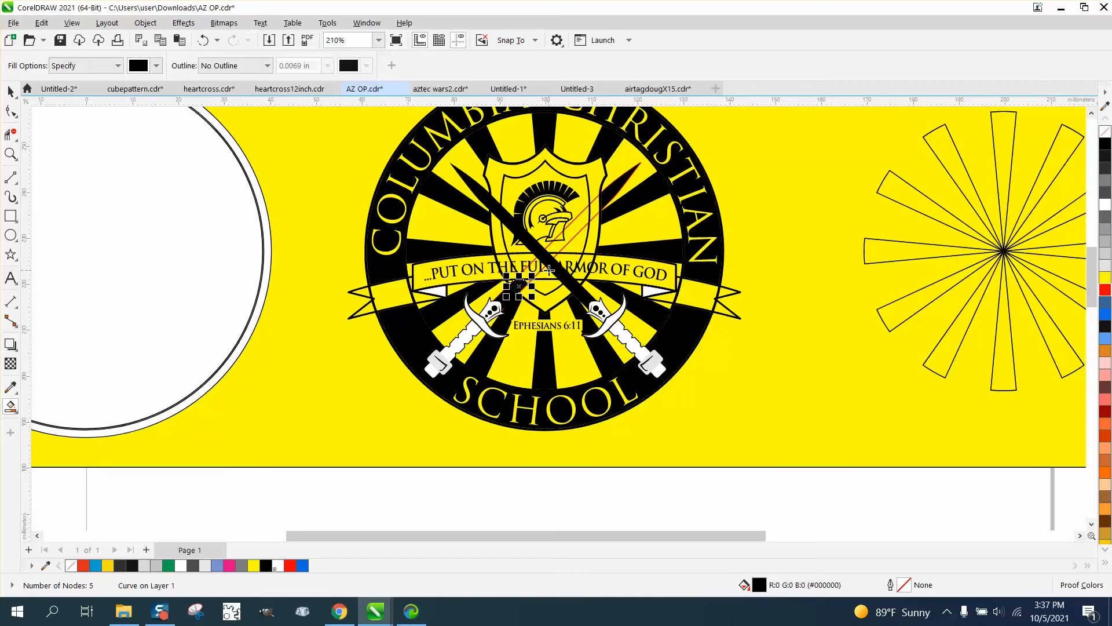
click(603, 212)
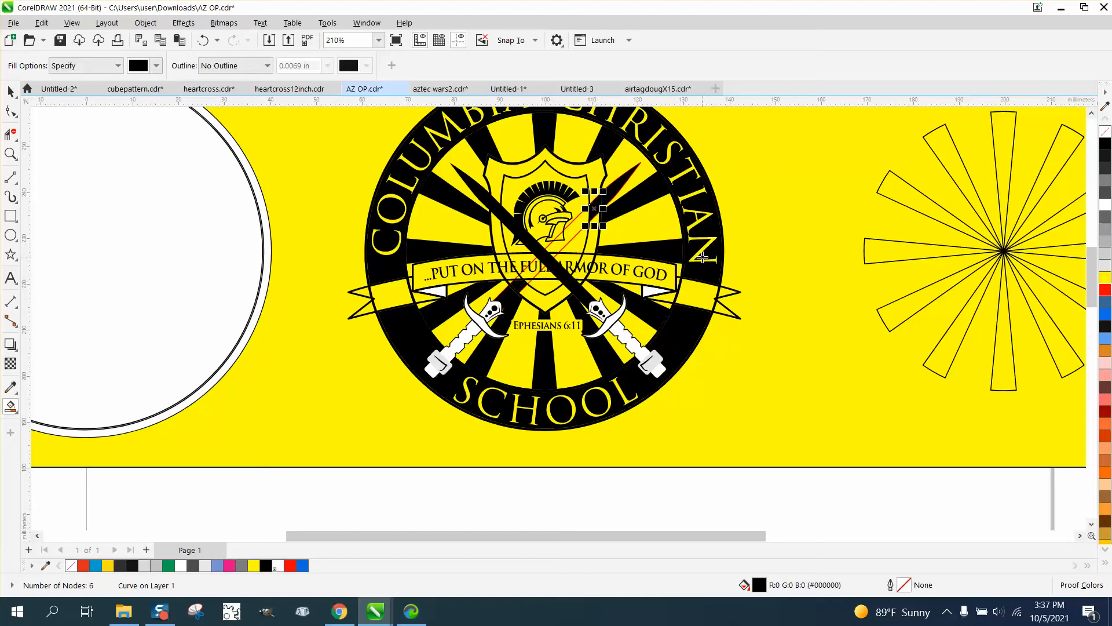
click(568, 239)
click(562, 237)
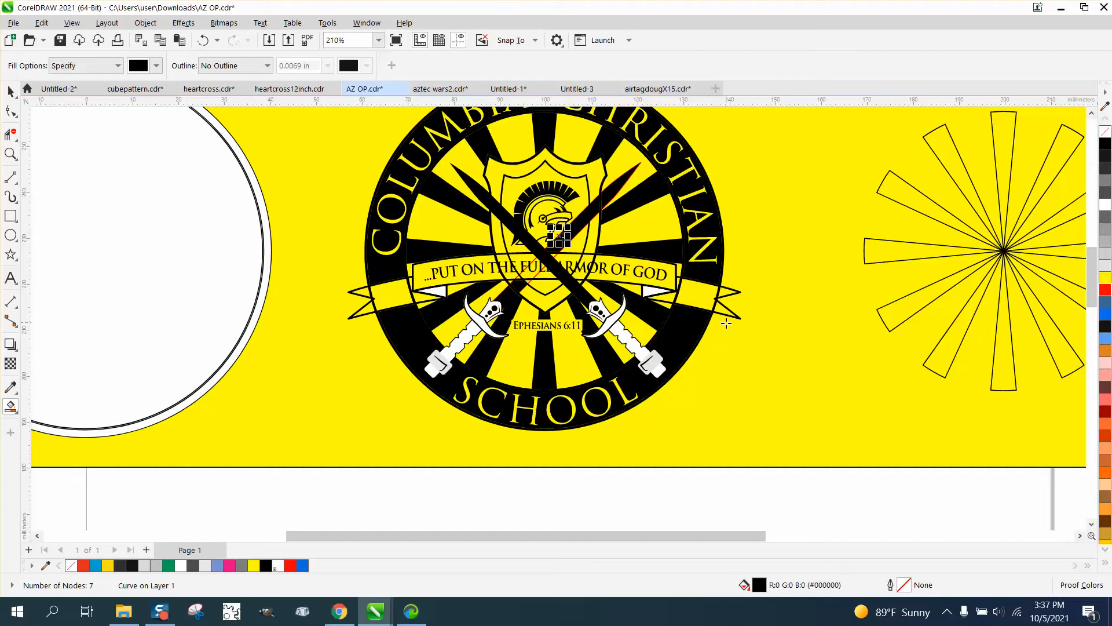
Step: Remove the fill from the blade pointing to the upper left and give it a red hairline outline
click(11, 91)
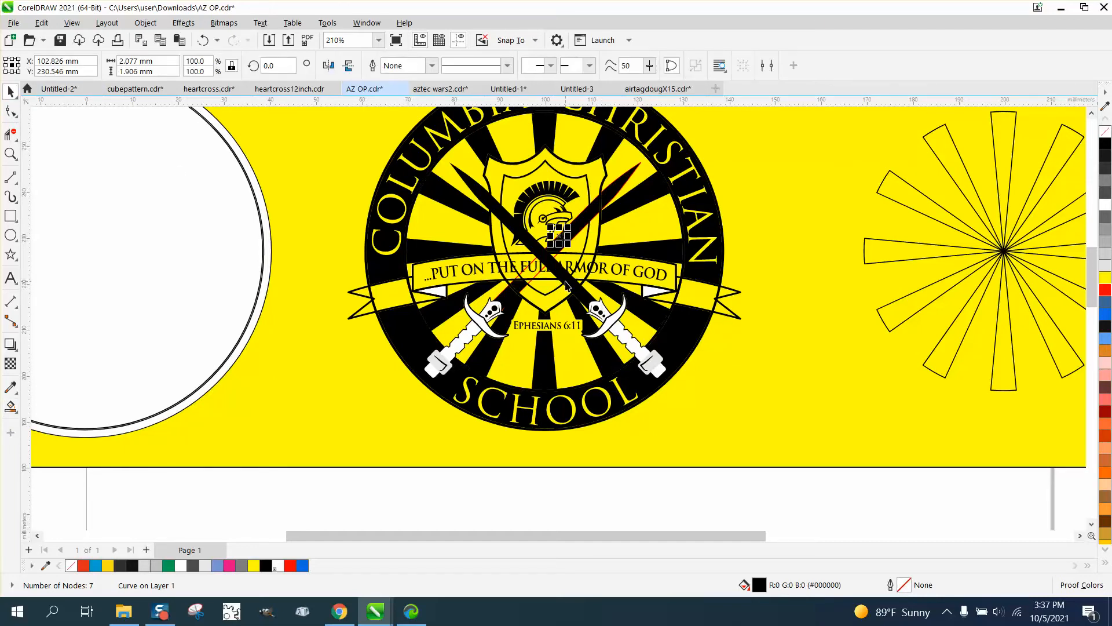
click(567, 284)
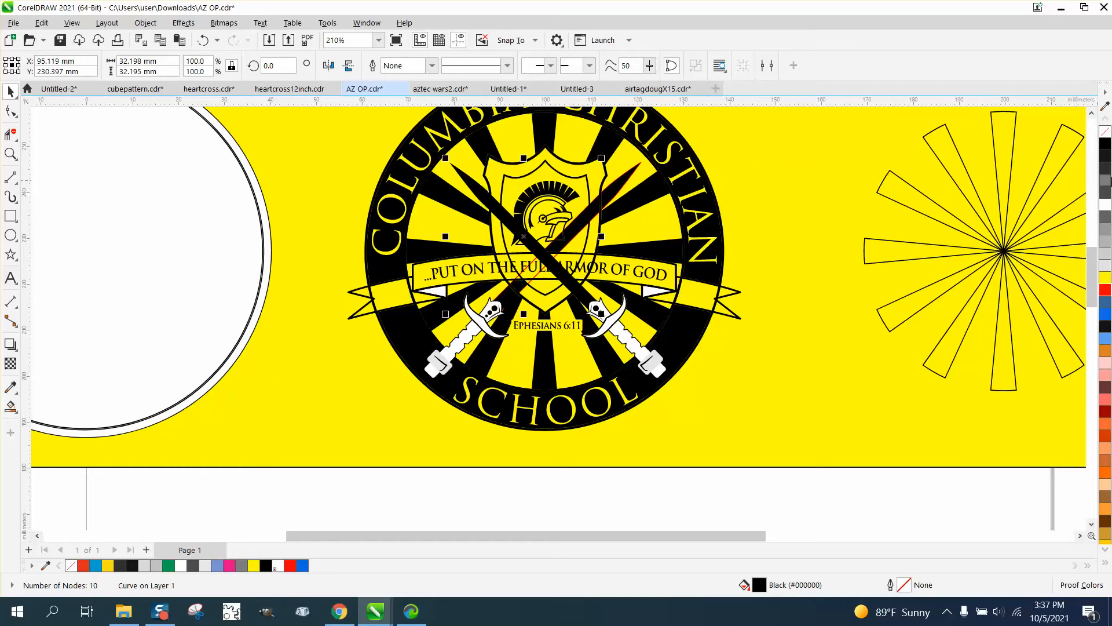
click(1106, 132)
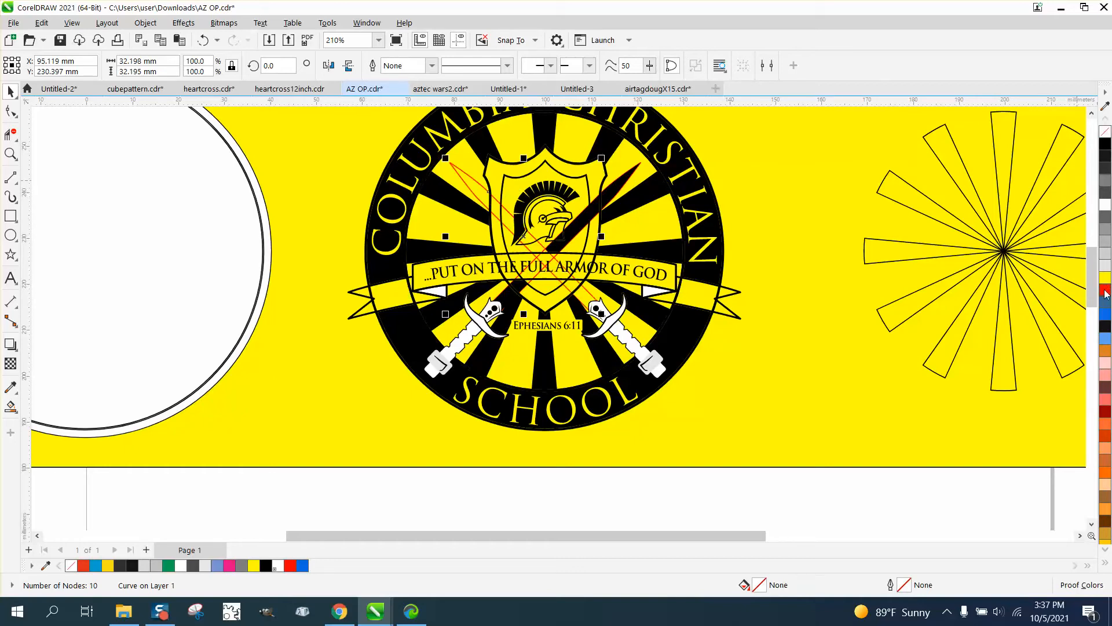
right_click(1106, 292)
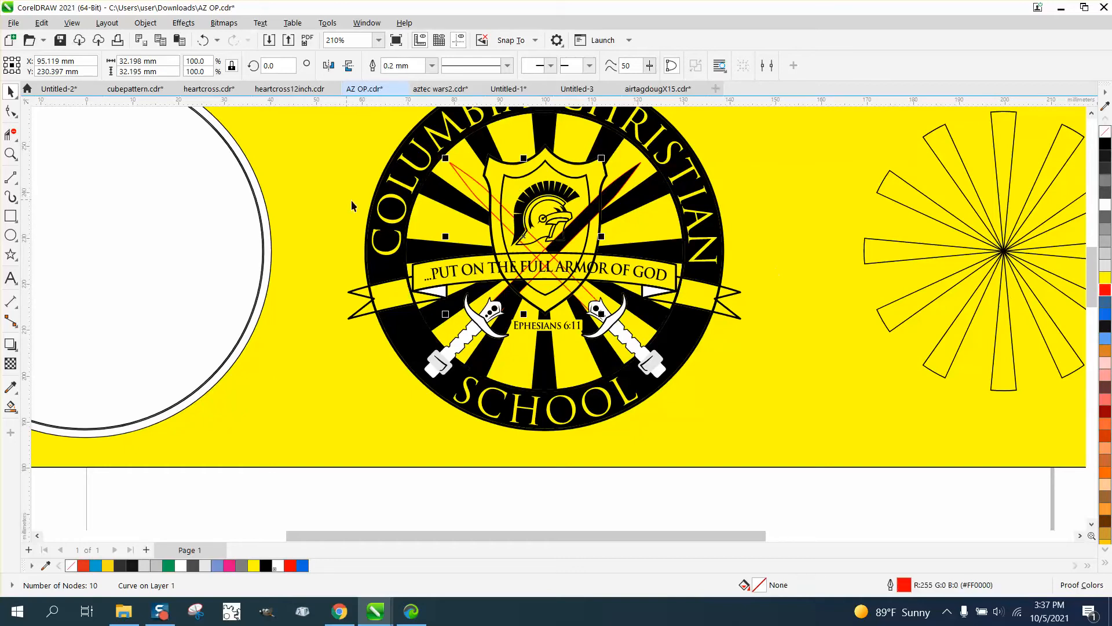
click(432, 65)
click(406, 90)
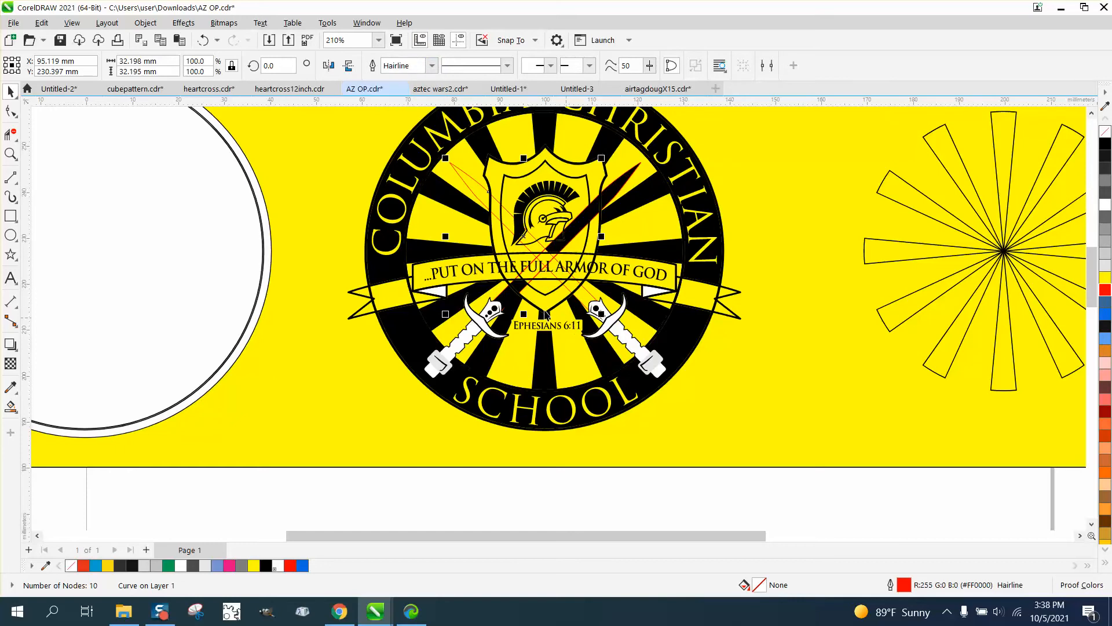
click(544, 476)
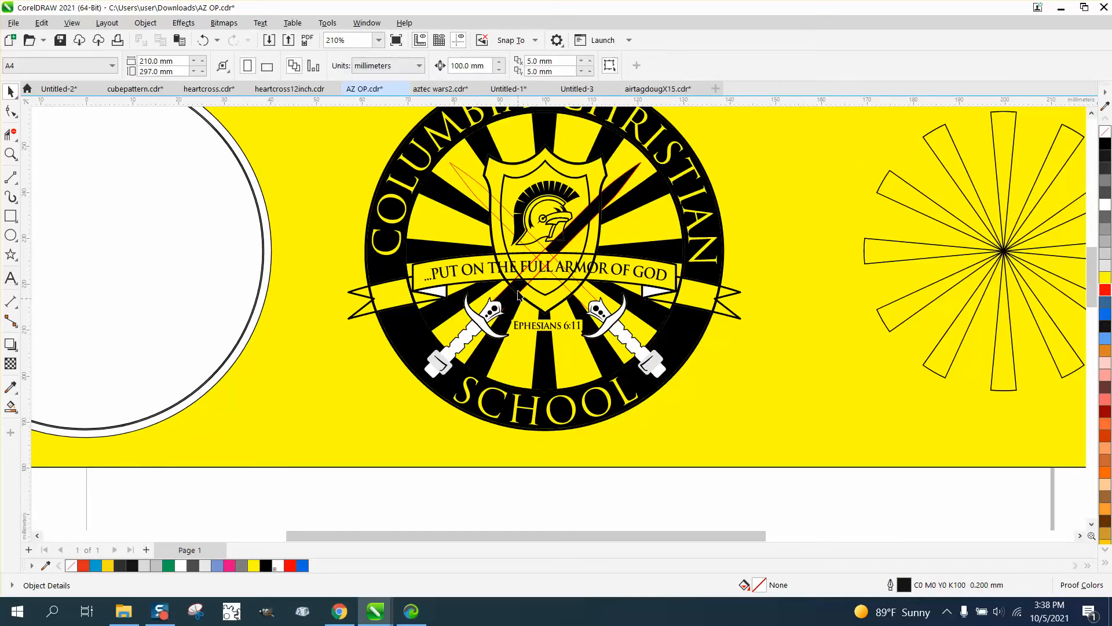
Step: Fill the segments of the upper-left-pointing blade above and below the banner with black using Smart Fill
click(534, 283)
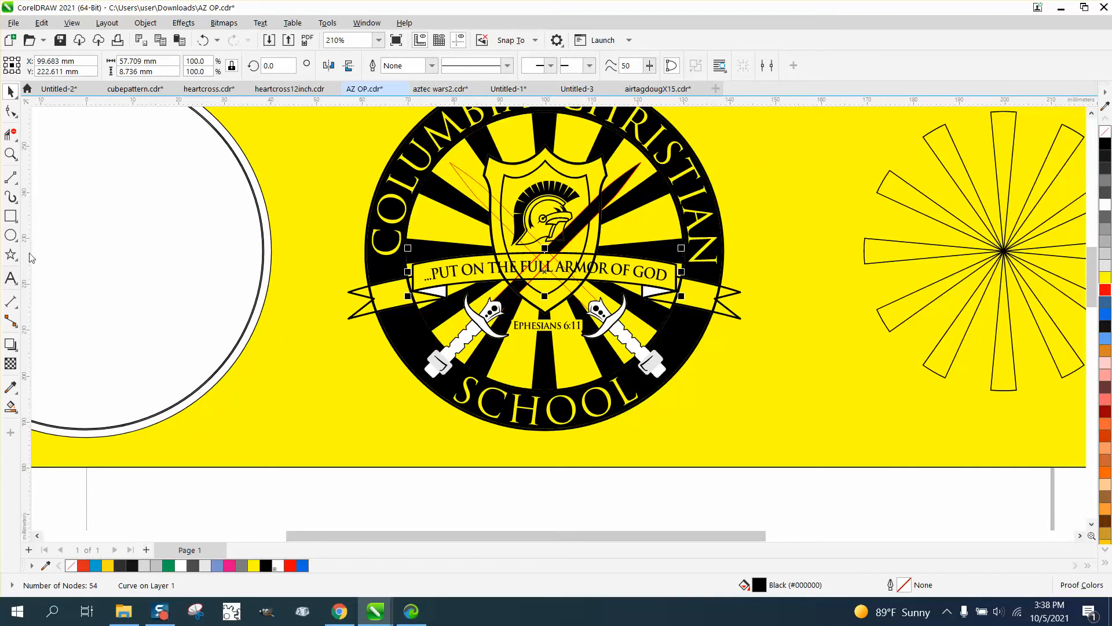
click(11, 406)
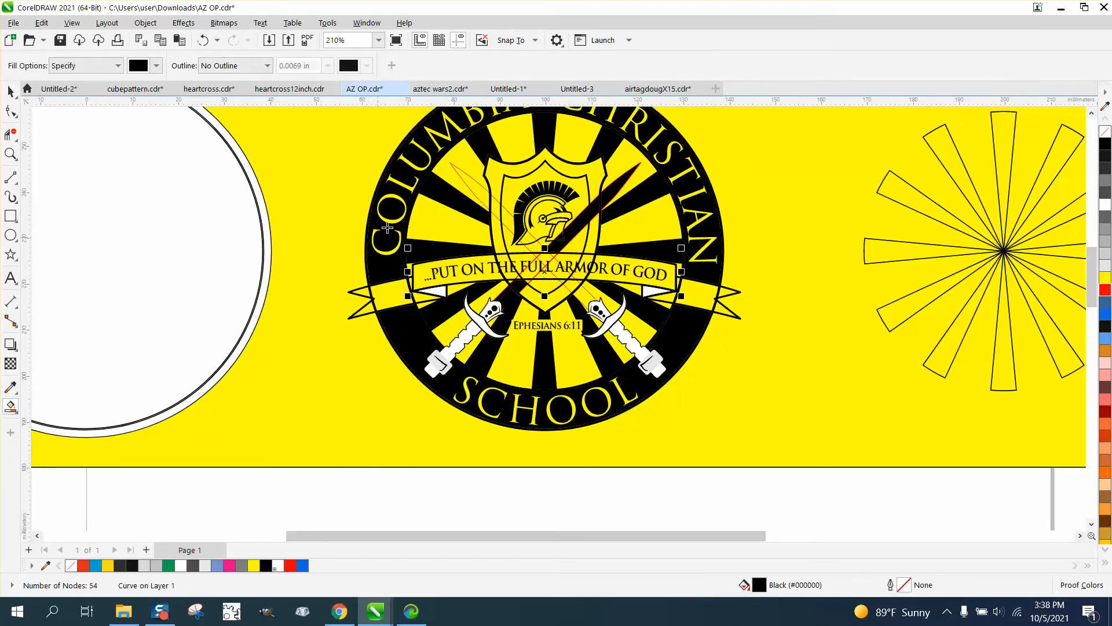
click(469, 188)
click(501, 212)
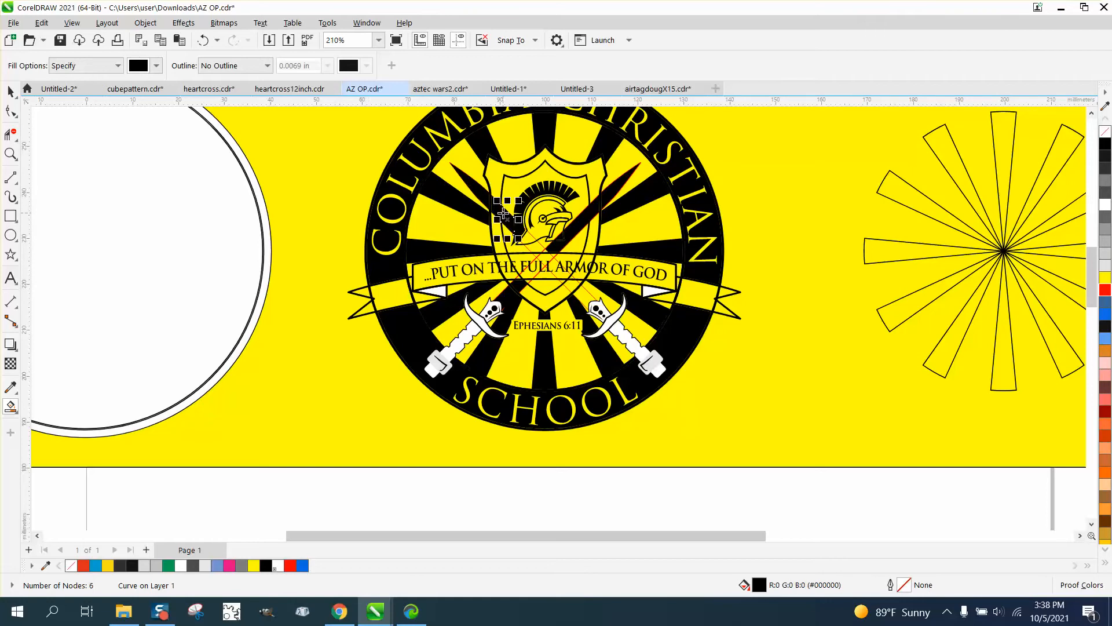
click(537, 249)
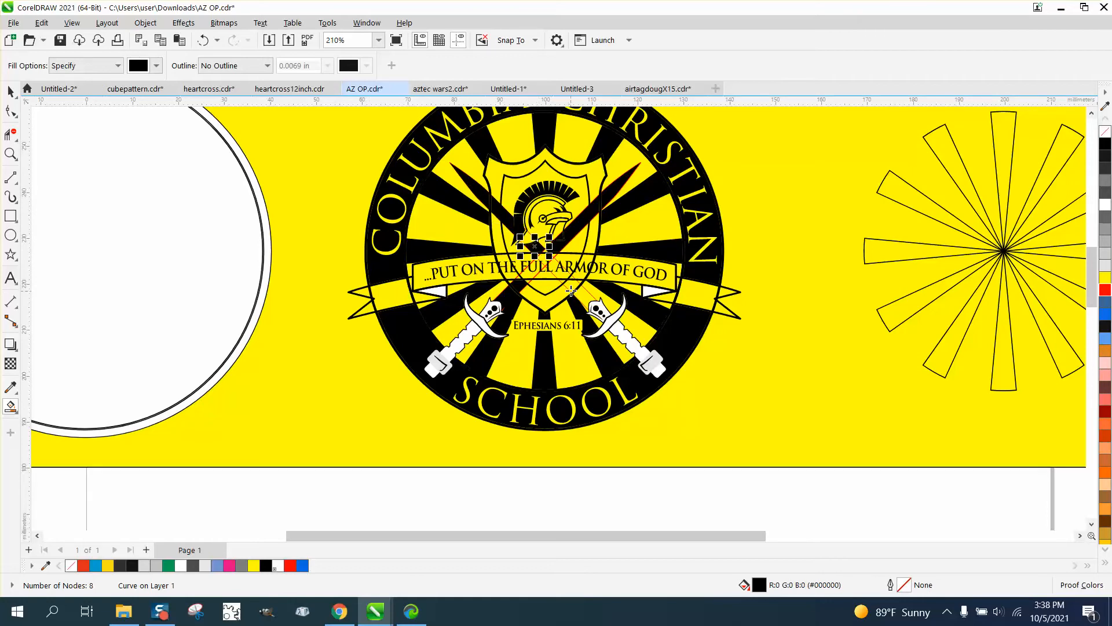
click(574, 288)
click(589, 300)
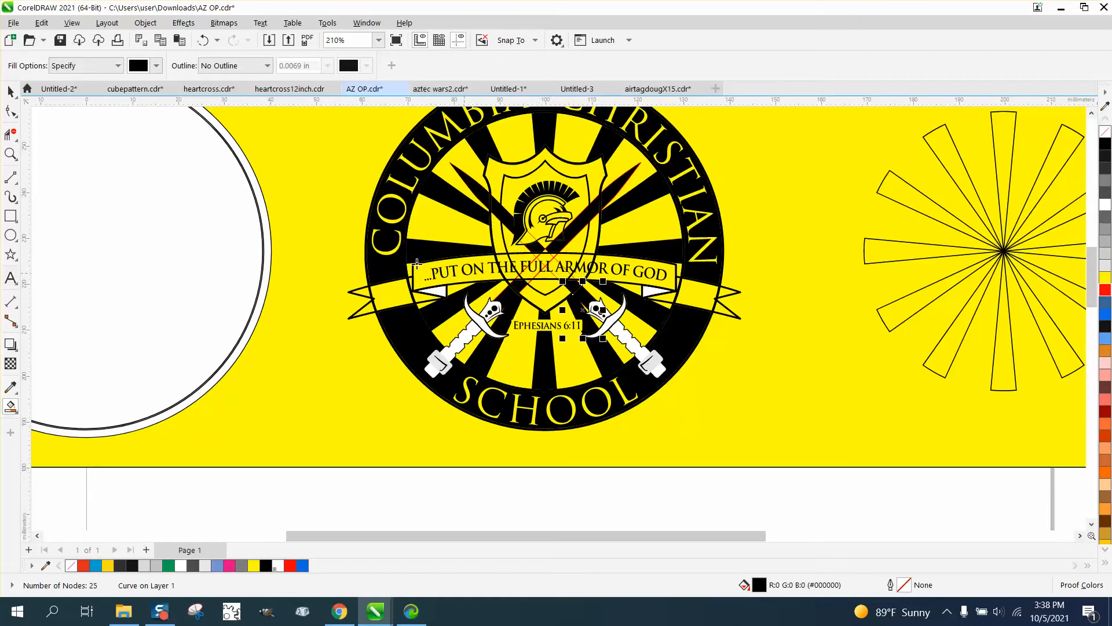
Step: Fill the small leftover blade gap between the banner's lower edge and the inner shield line with black using Smart Fill
click(11, 154)
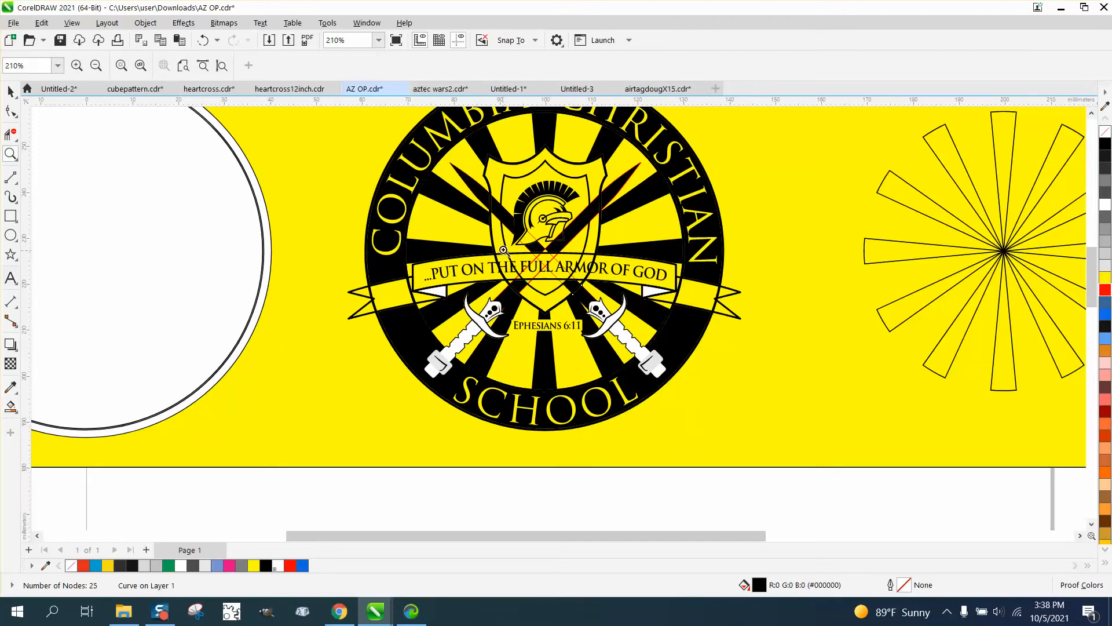
drag(505, 253, 662, 353)
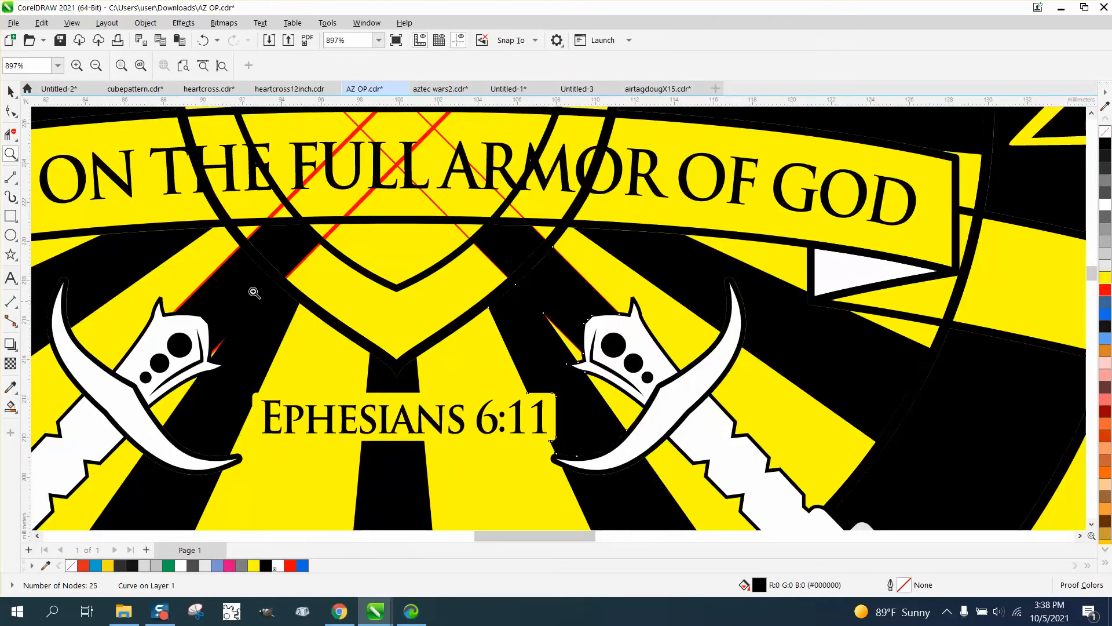
click(10, 387)
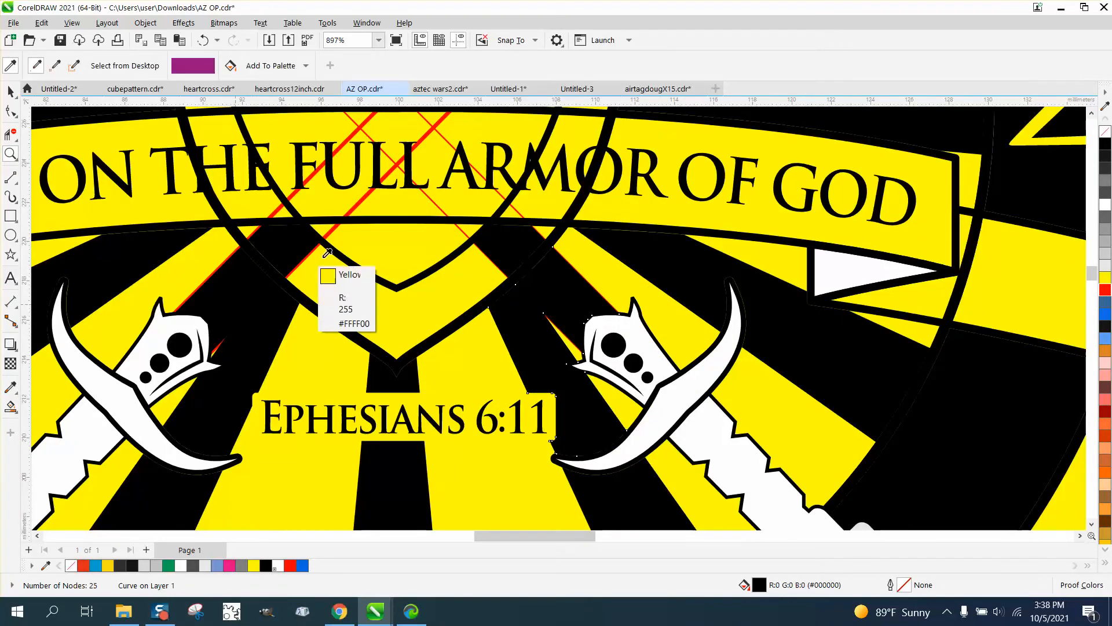
click(19, 409)
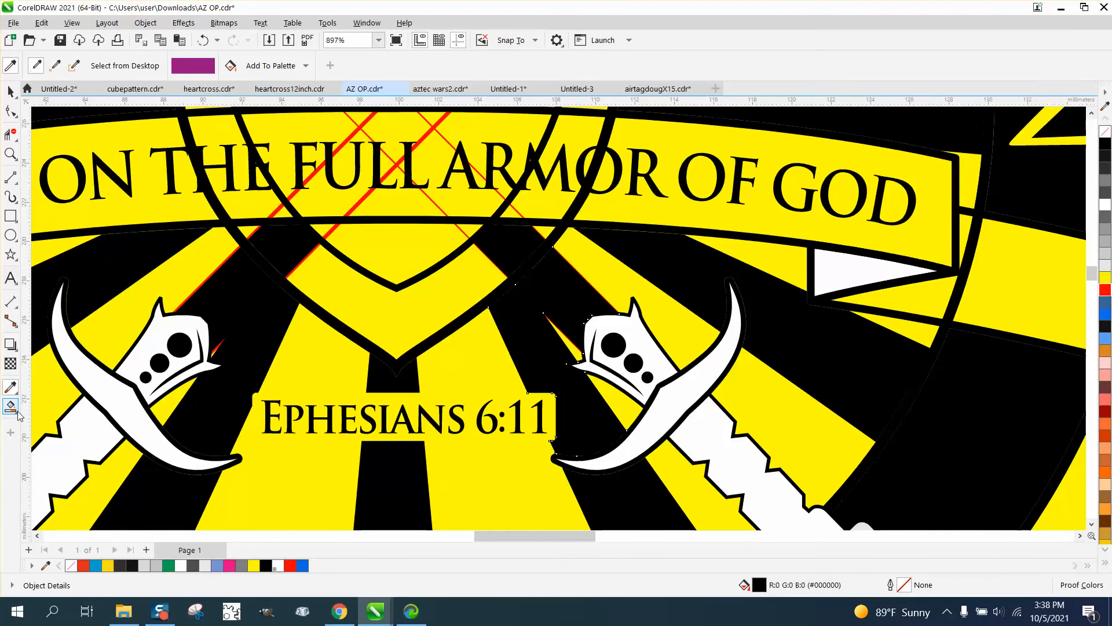
click(55, 422)
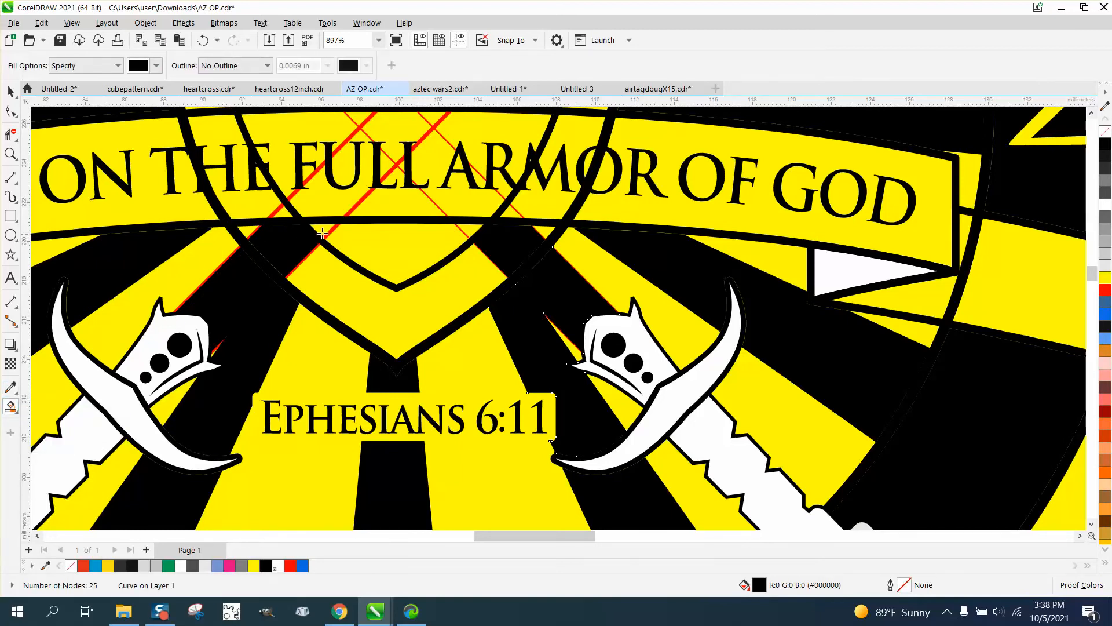
click(472, 231)
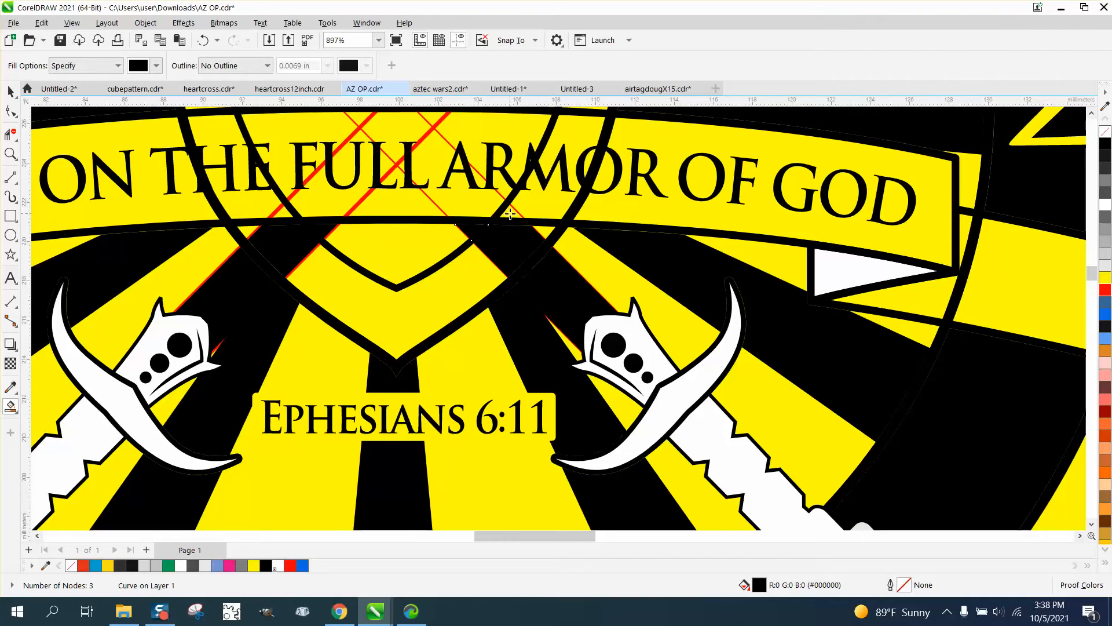
Step: Delete the two red-outlined guide blades crossing the banner, keeping the black filled blade segments
scroll(509, 217, down, 2)
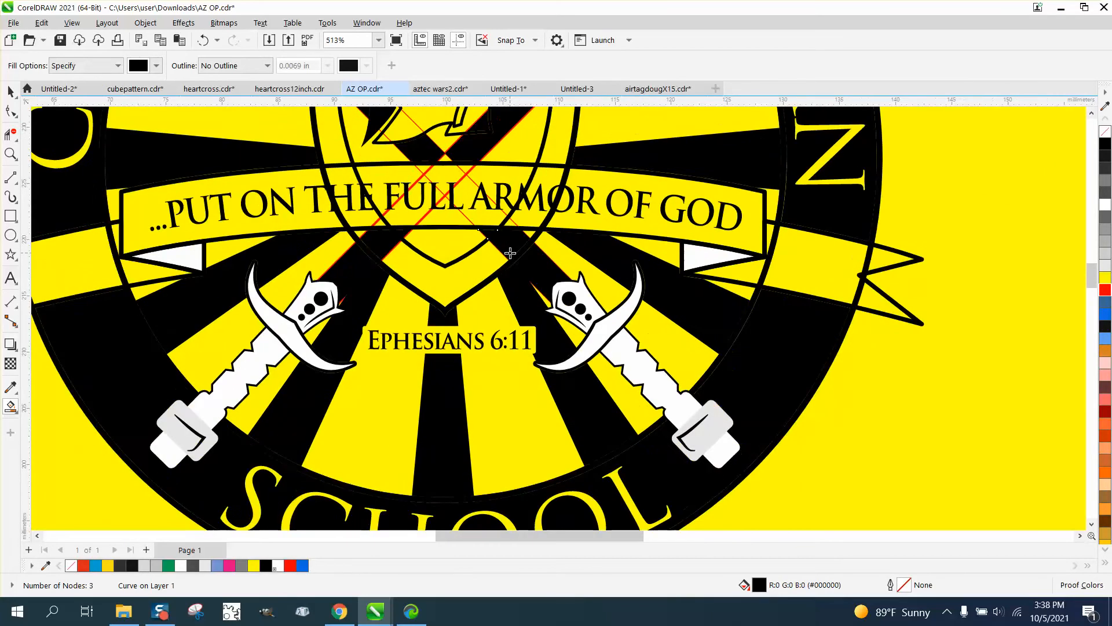
scroll(510, 254, down, 1)
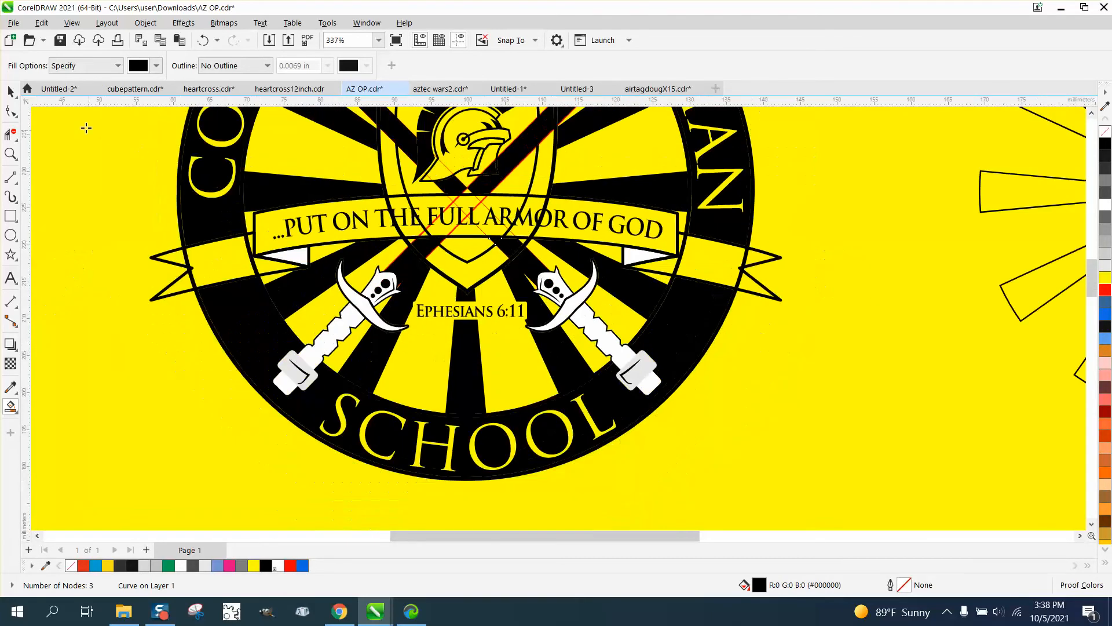
click(11, 91)
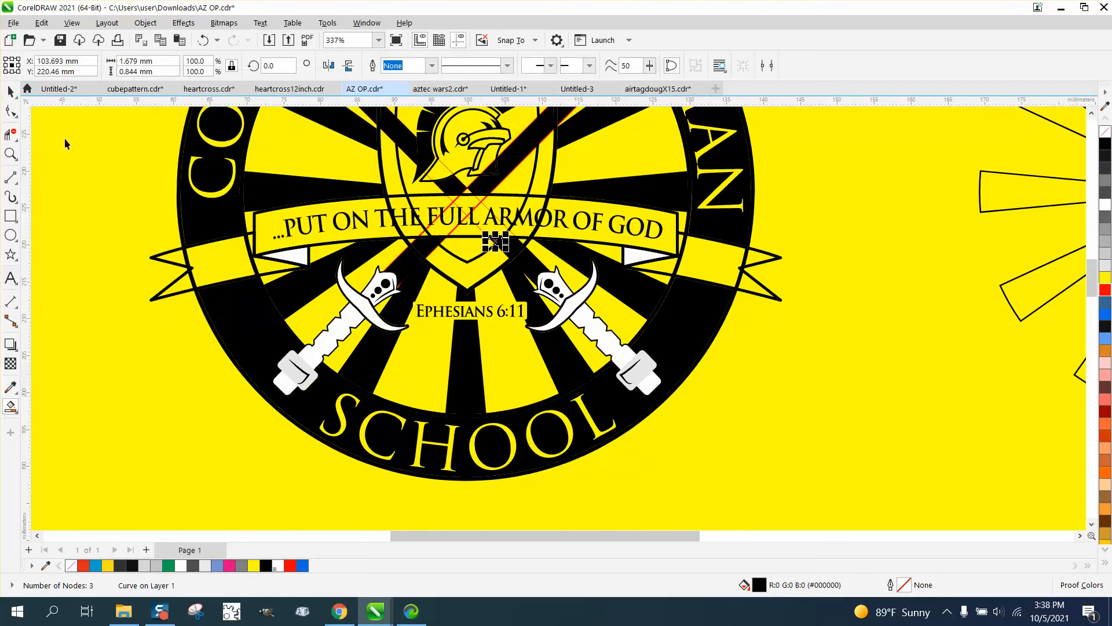
click(477, 208)
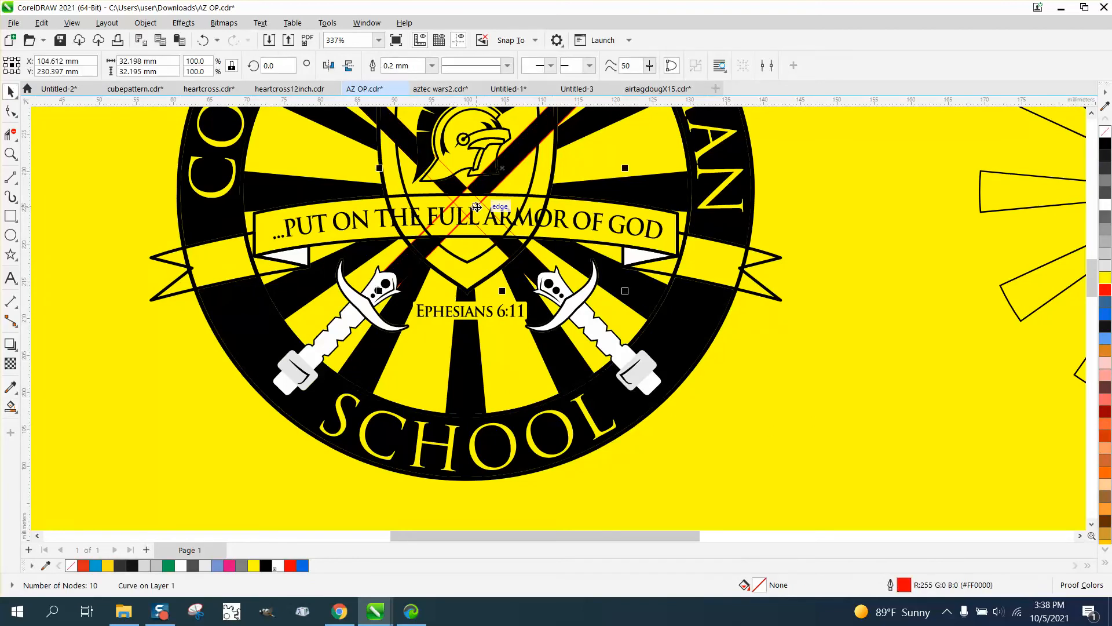
key(Delete)
click(481, 206)
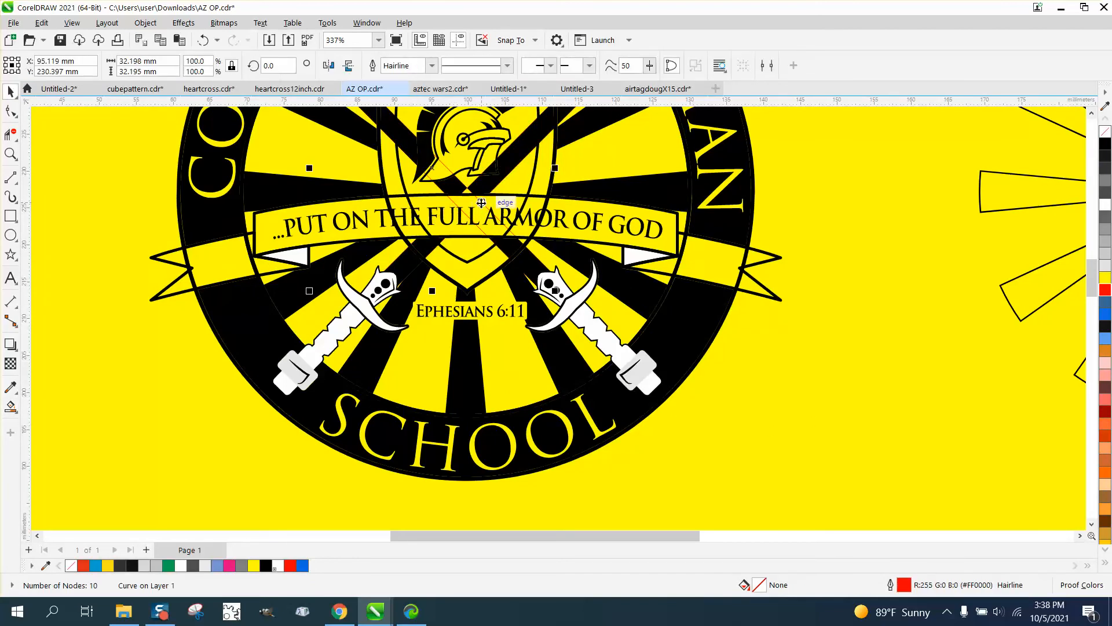
key(Delete)
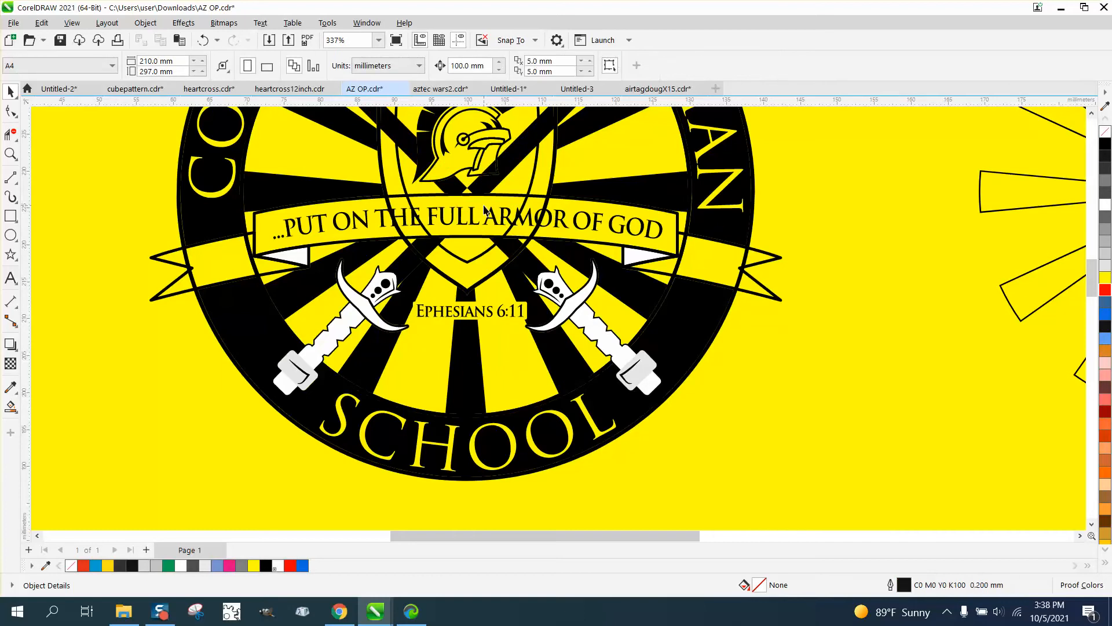
Step: Remove the white fill from the two triangular folds beneath the banner's ends
click(532, 225)
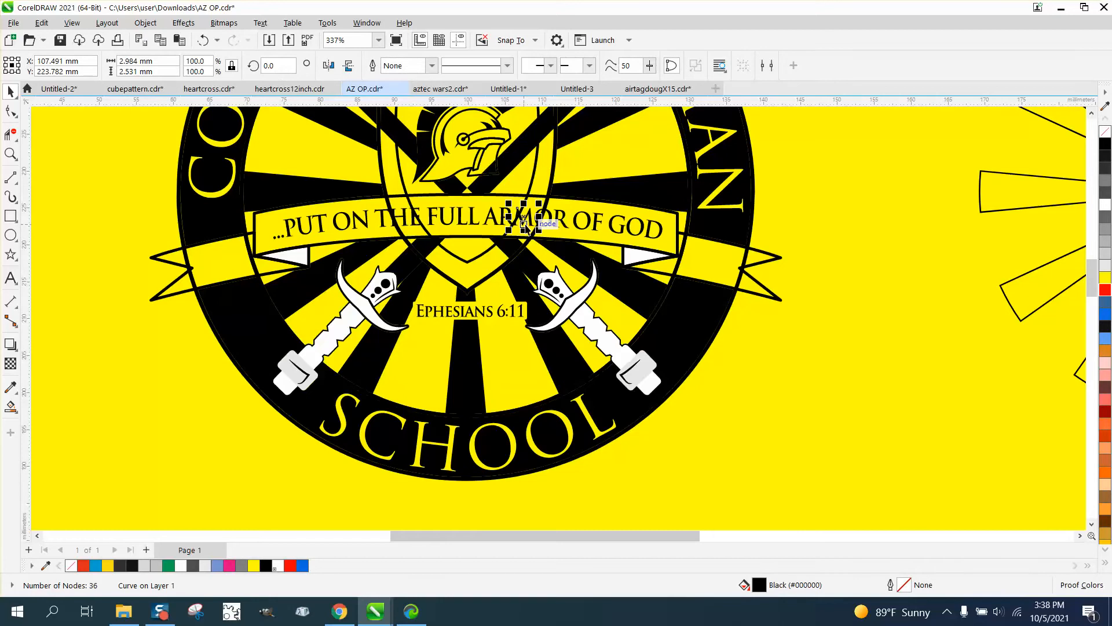
click(304, 255)
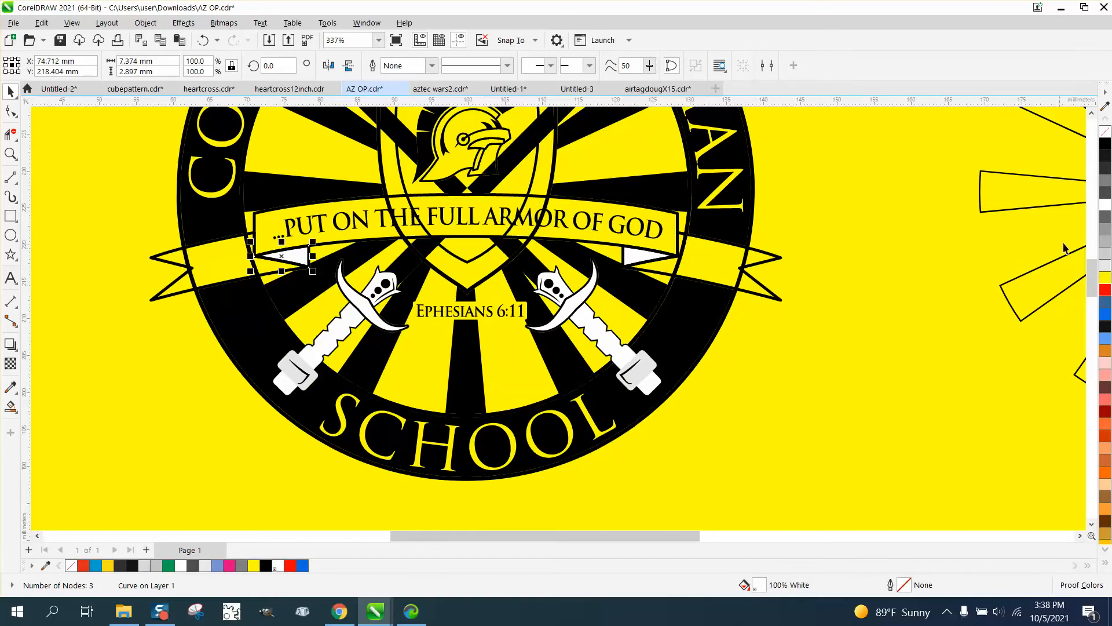
click(1106, 132)
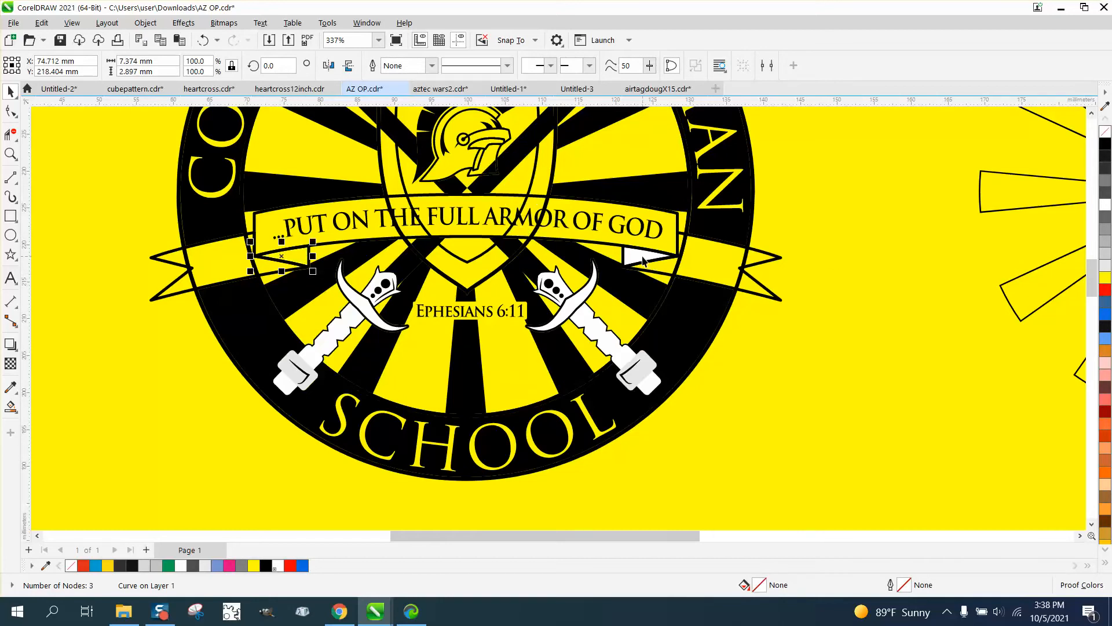
click(643, 261)
click(1105, 132)
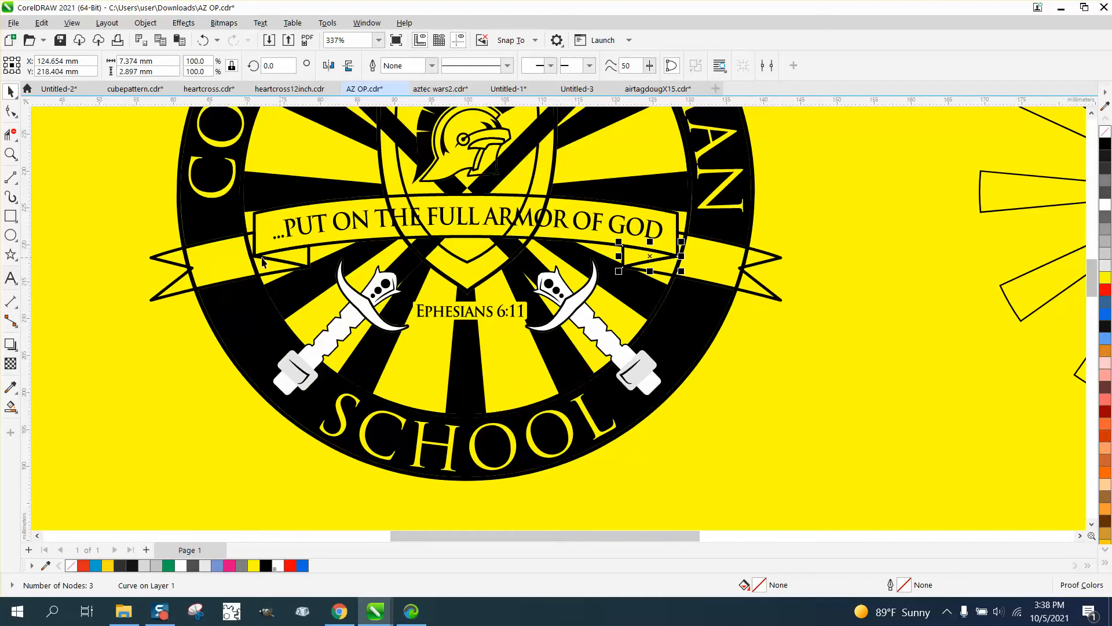
Step: Remove the thin circle outlines crossing the banner's tails using Virtual Segment Delete
click(10, 135)
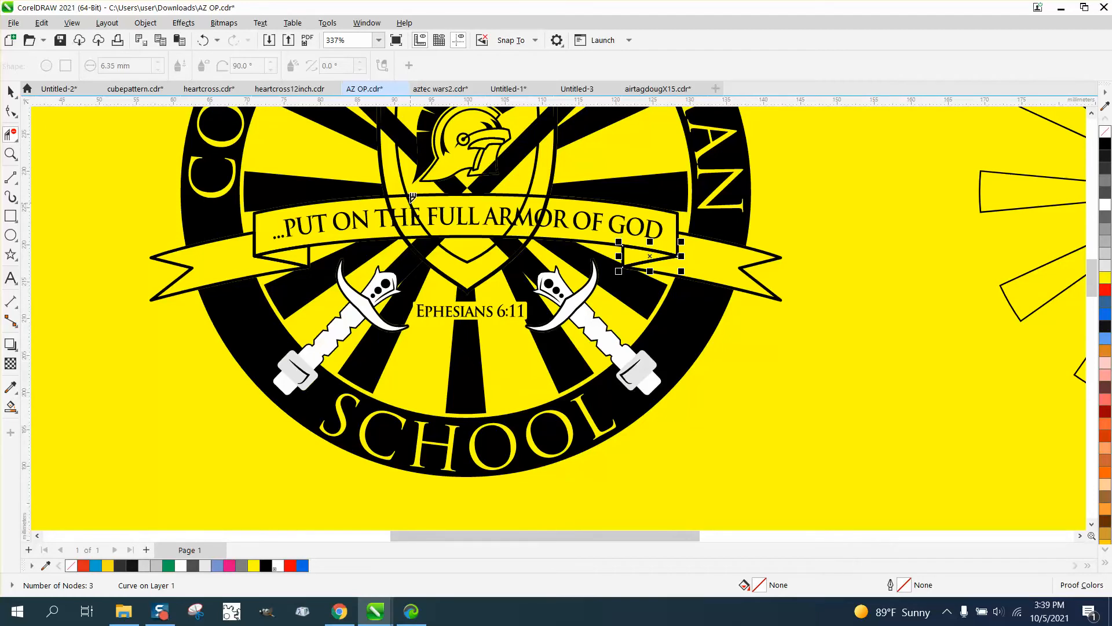
Step: Try to delete the outer shield outline where it crosses the banner using Virtual Segment Delete
click(390, 205)
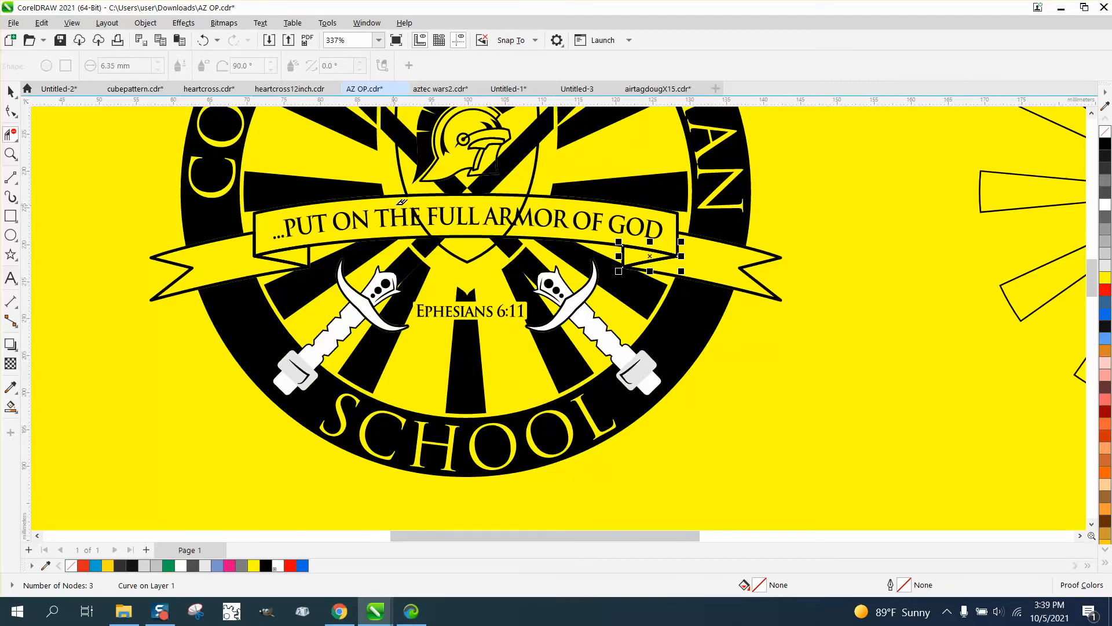
scroll(509, 257, down, 1)
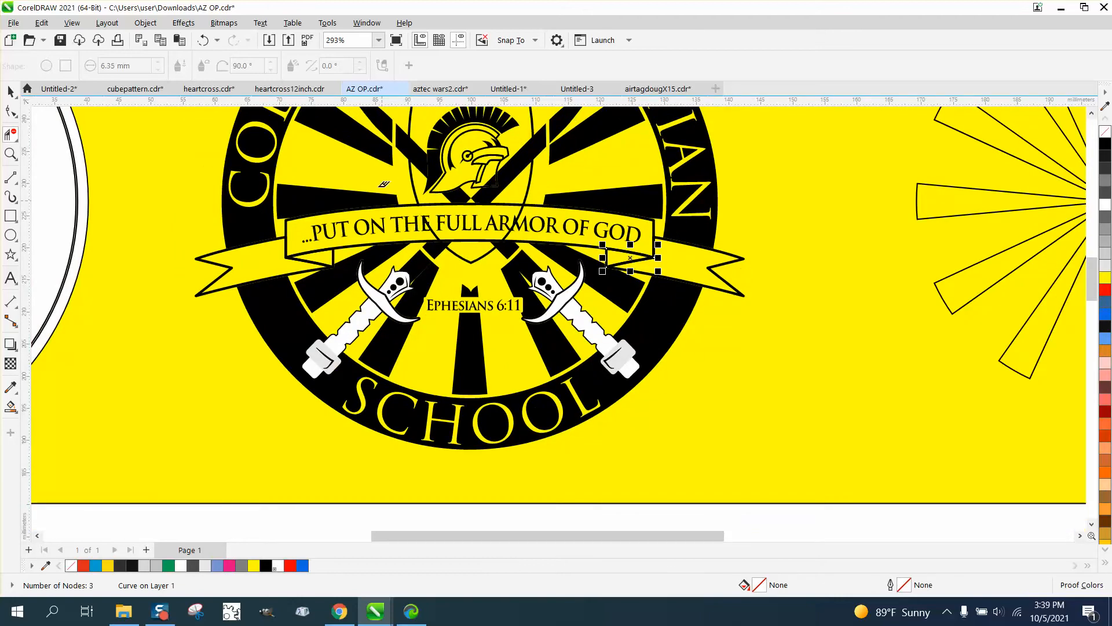
click(203, 41)
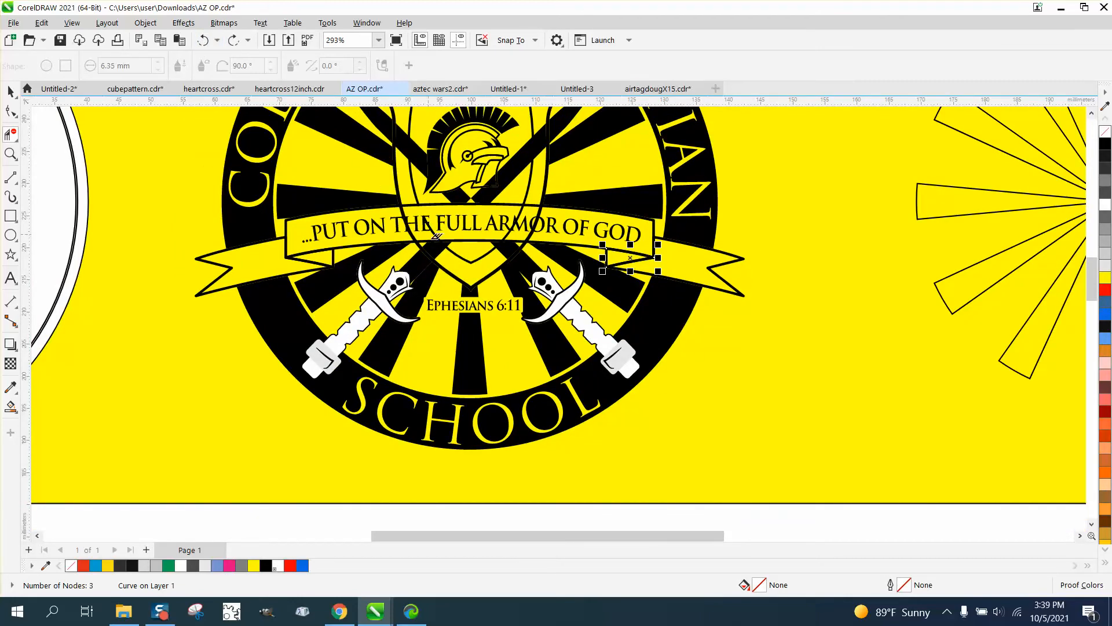
Step: Delete the large white circle beside the crest together with its outline rings
scroll(438, 261, down, 2)
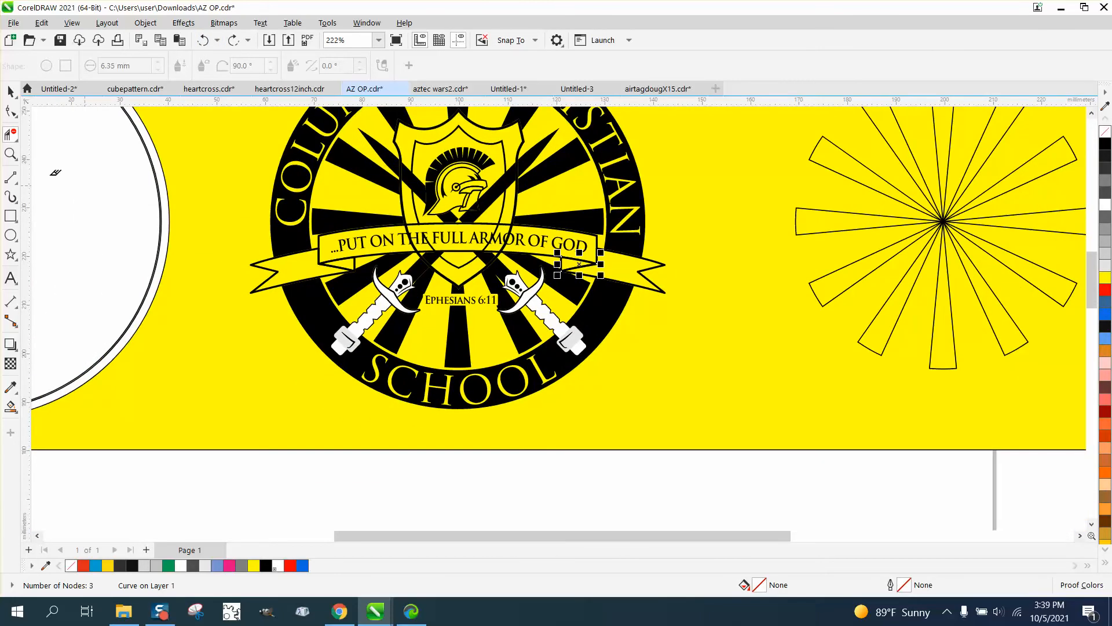
click(11, 91)
scroll(805, 349, down, 2)
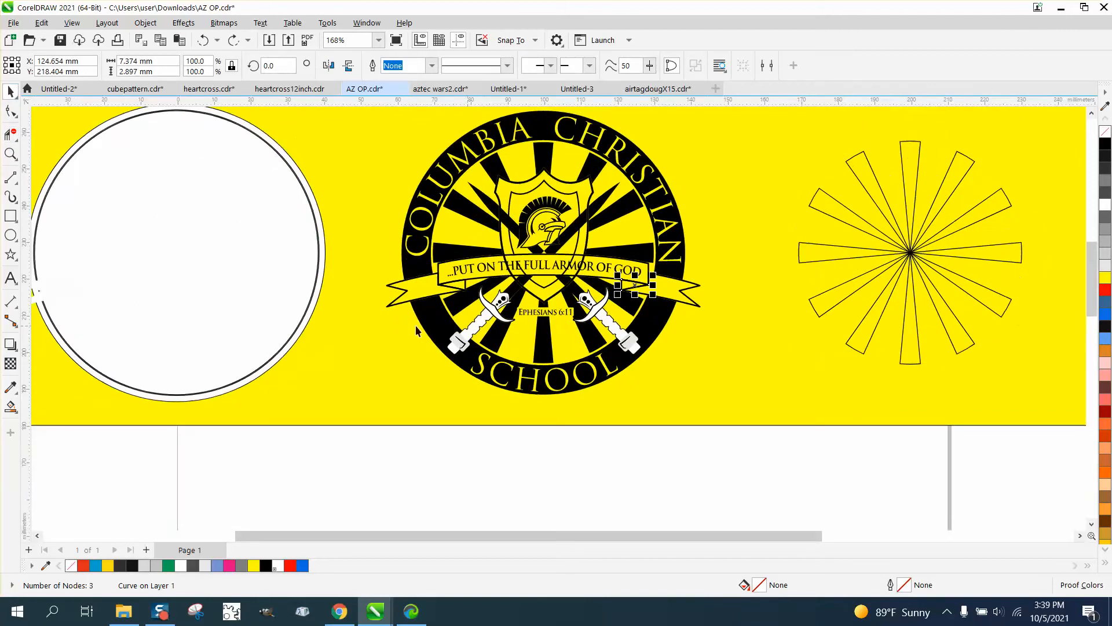
drag(103, 119, 367, 416)
key(Delete)
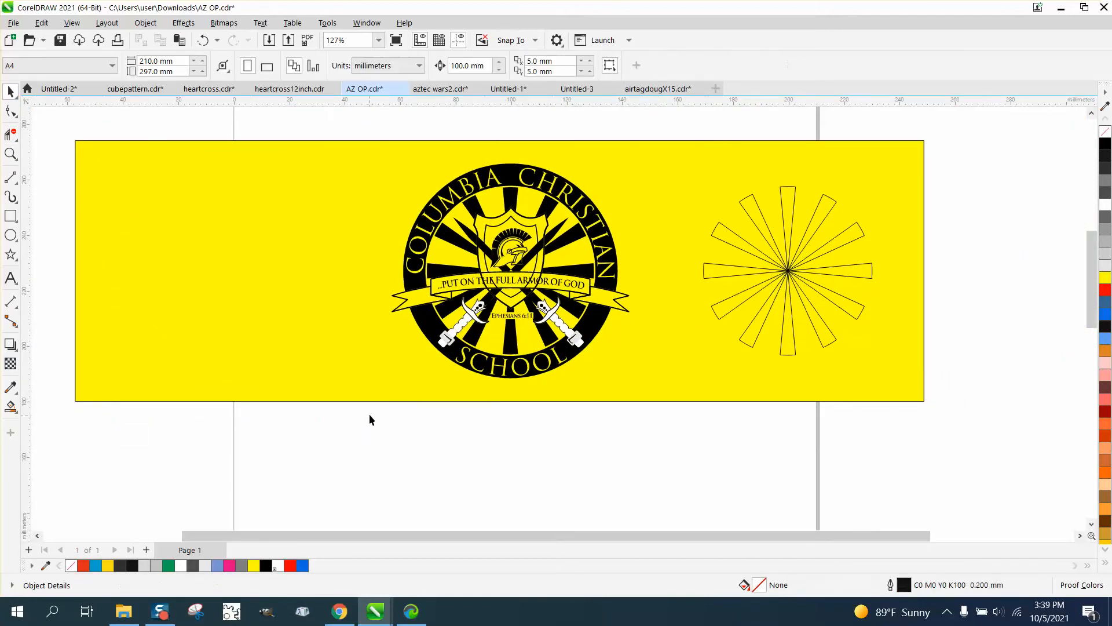
Step: Move the outer shield outline 100 mm left, out of the crest
click(478, 263)
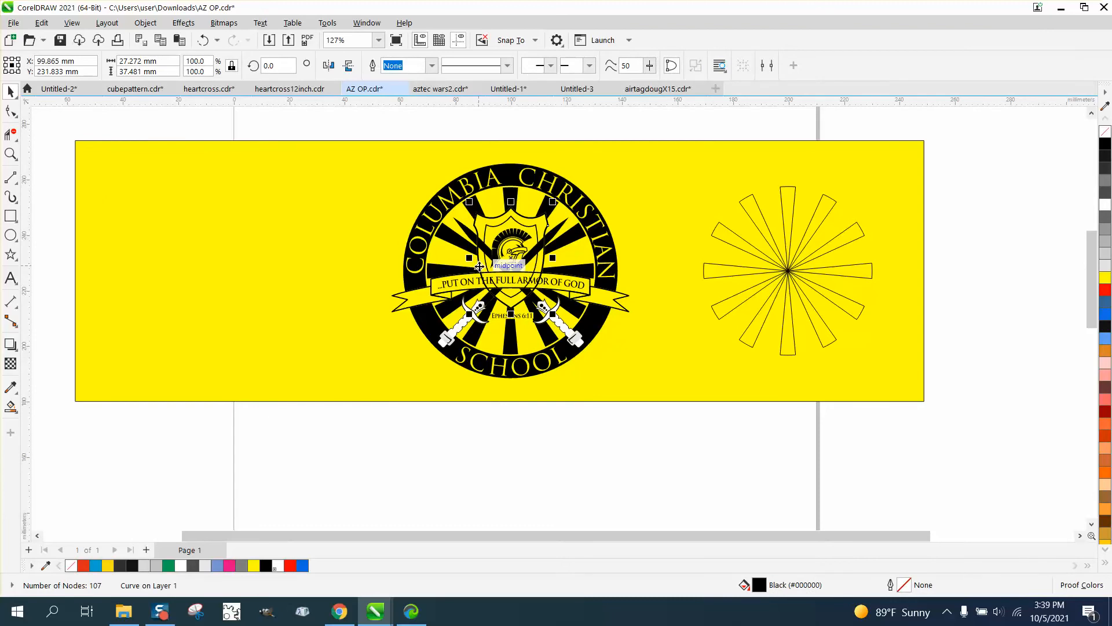
key(Left)
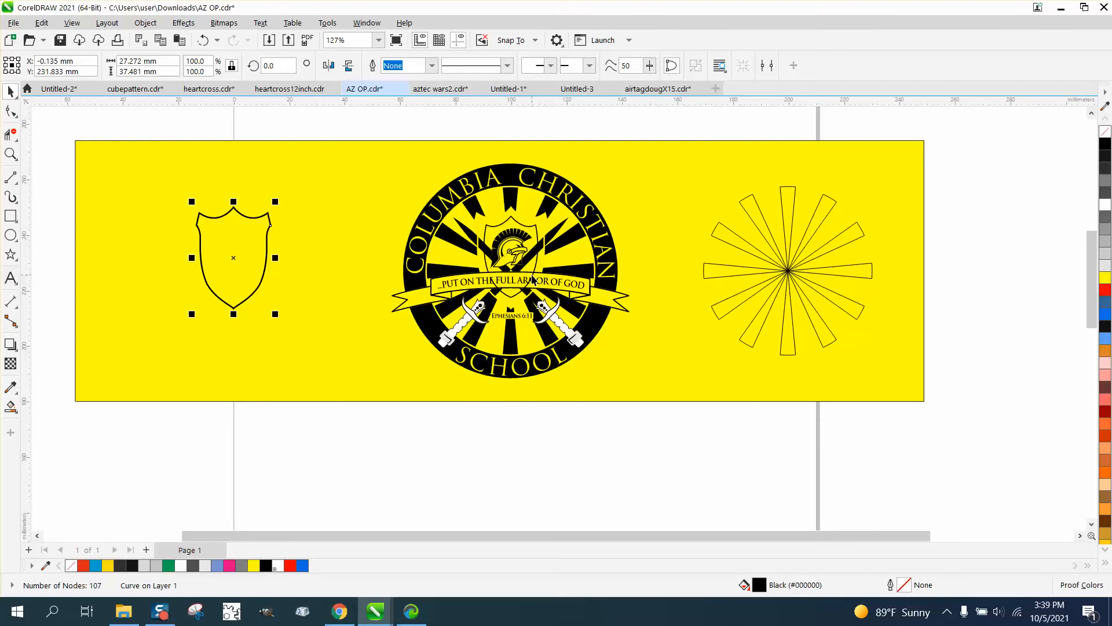
Step: Delete the inner shield line's right-side segments above and below the M of ARMOR inside the banner using Virtual Segment Delete
click(532, 275)
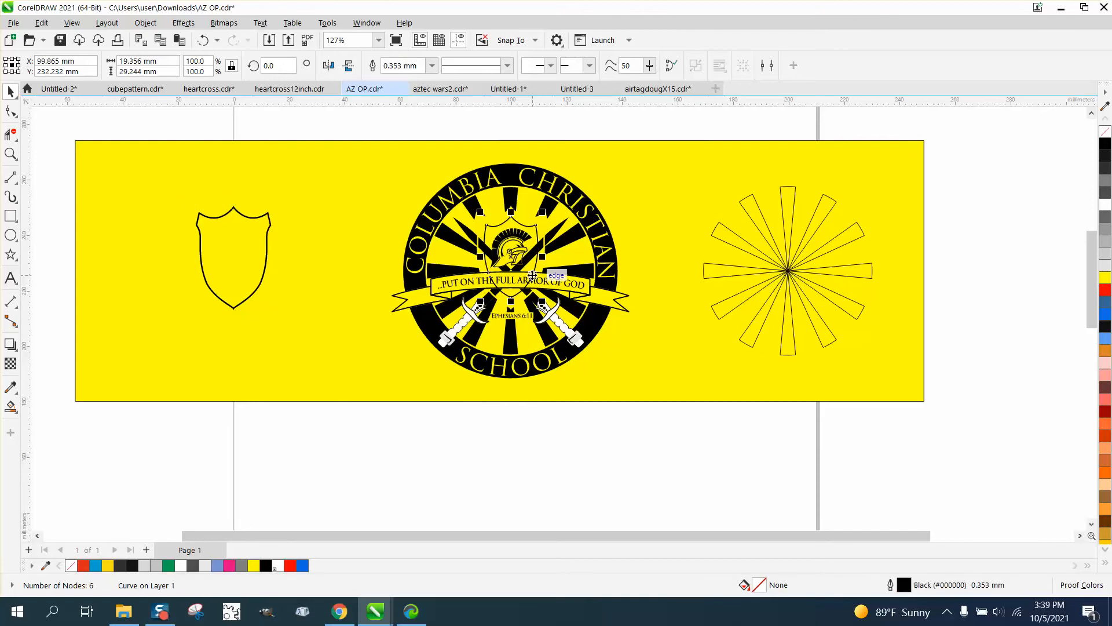
click(10, 153)
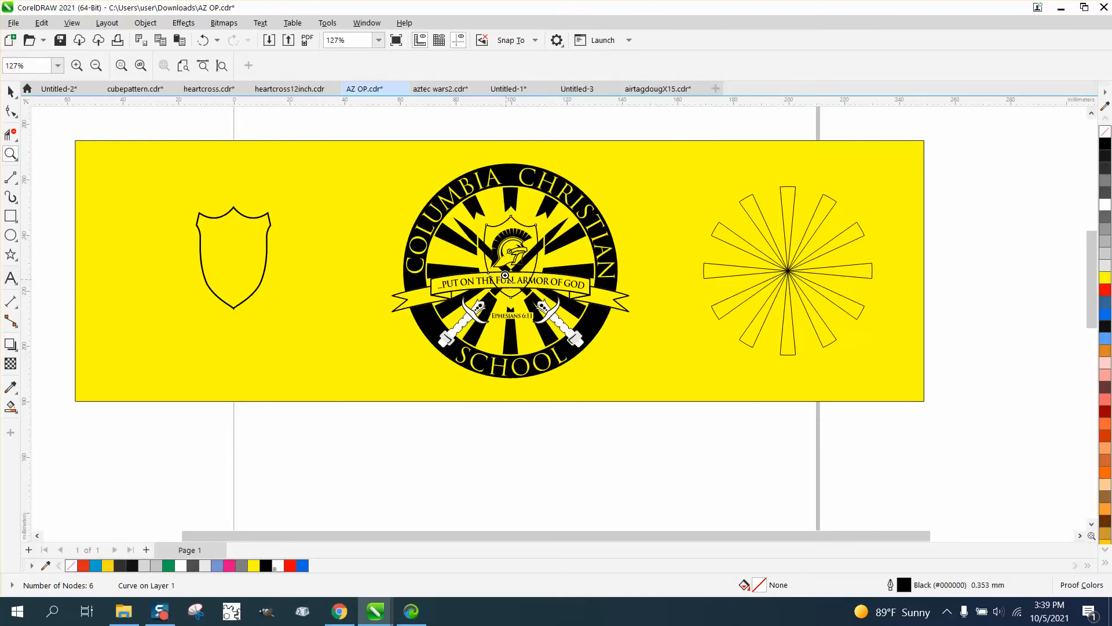
drag(508, 264, 591, 310)
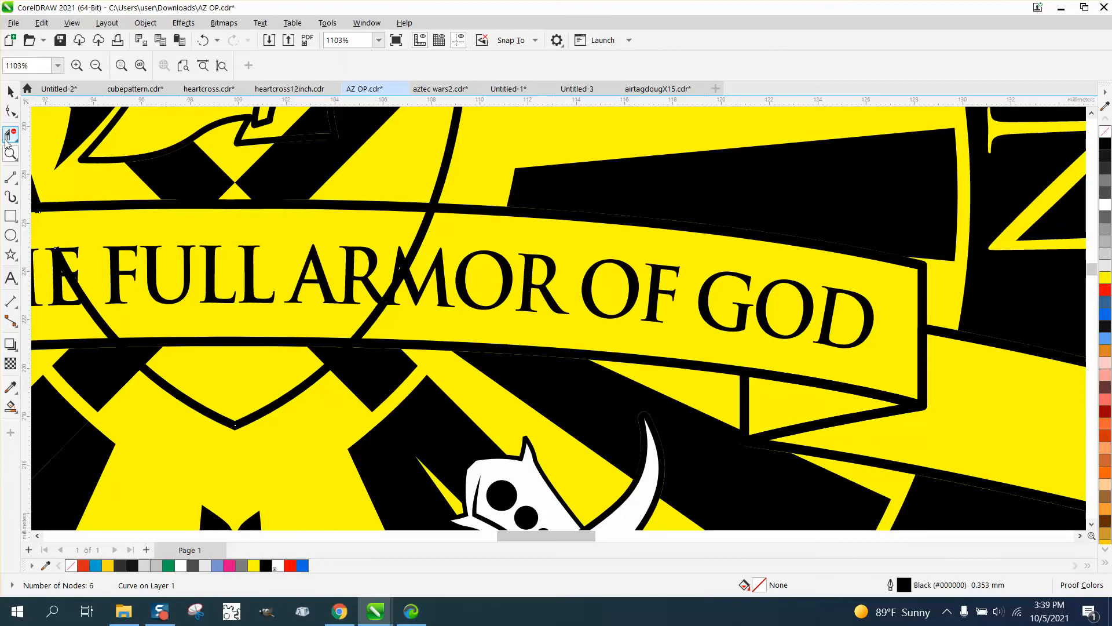
click(10, 135)
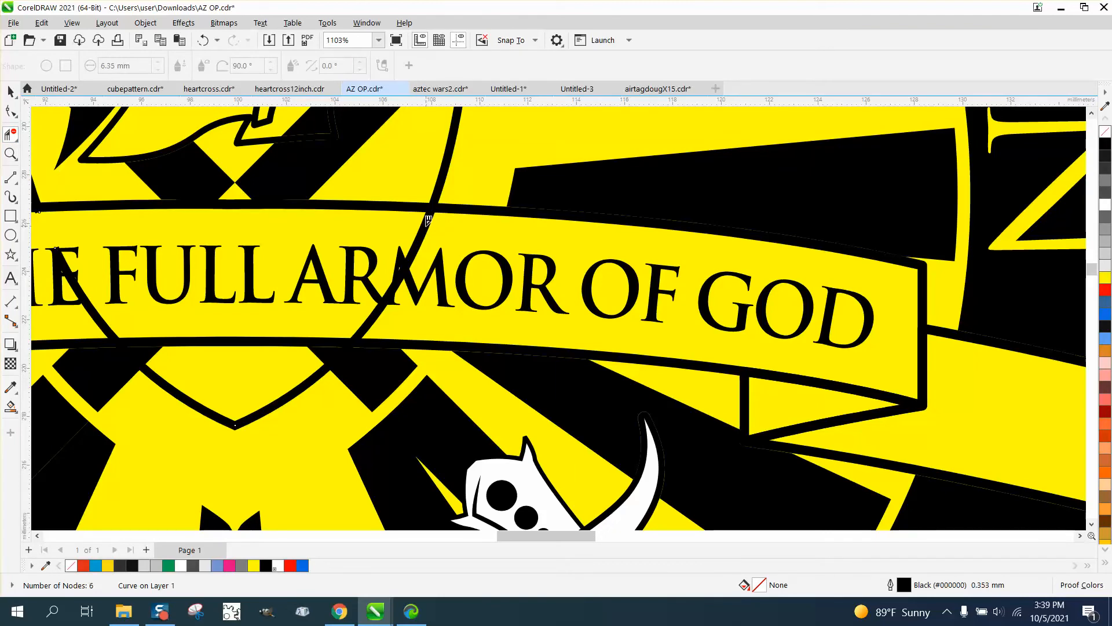
drag(433, 222, 407, 263)
drag(379, 304, 355, 336)
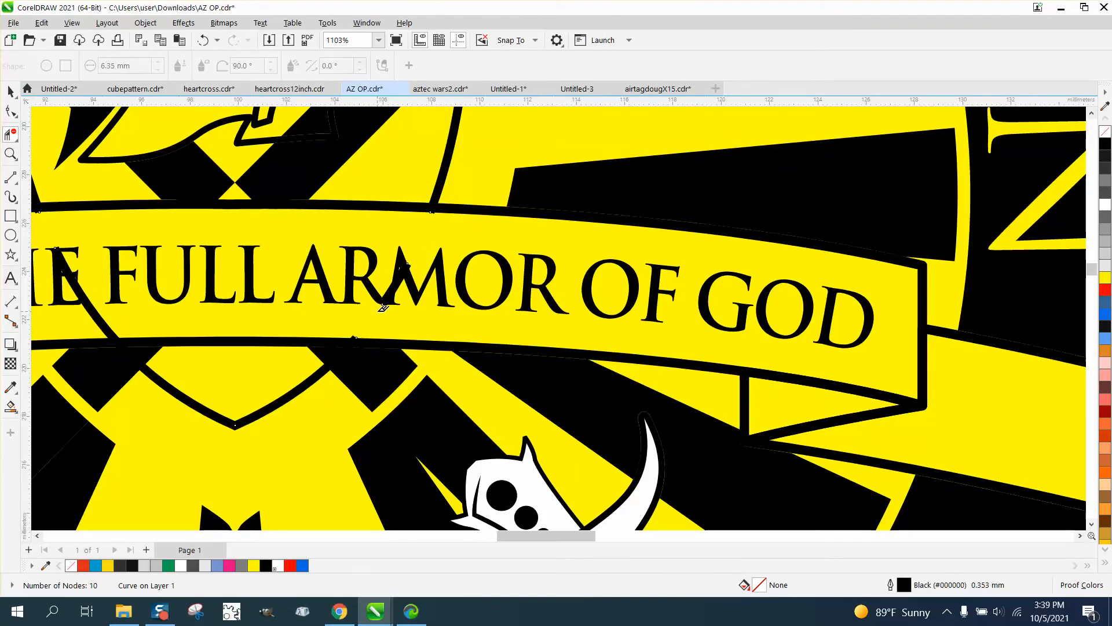
click(353, 335)
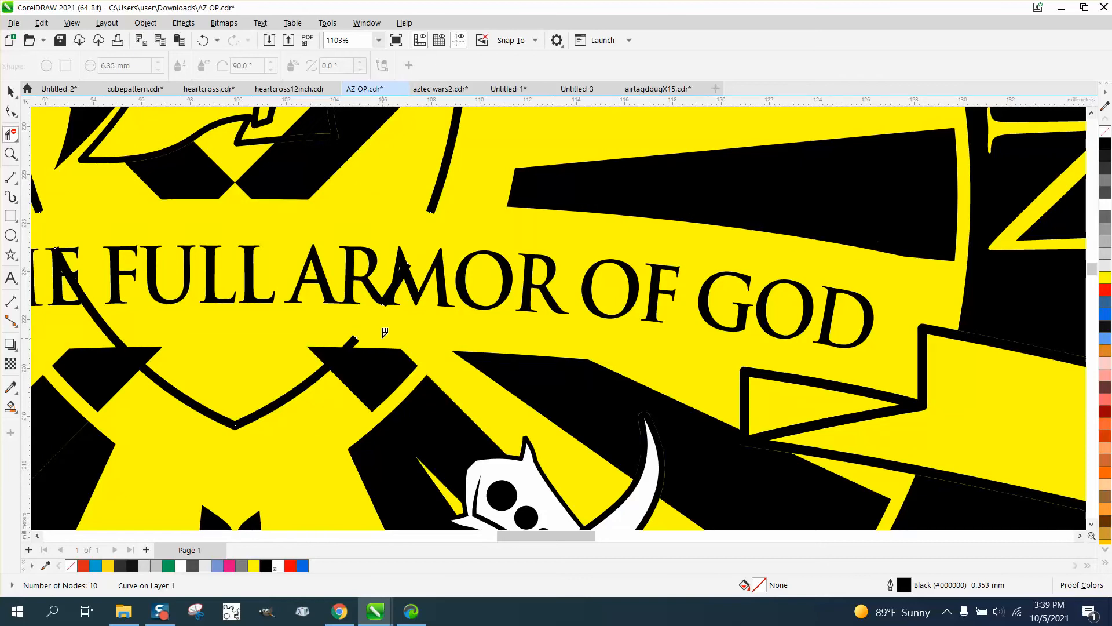
click(203, 42)
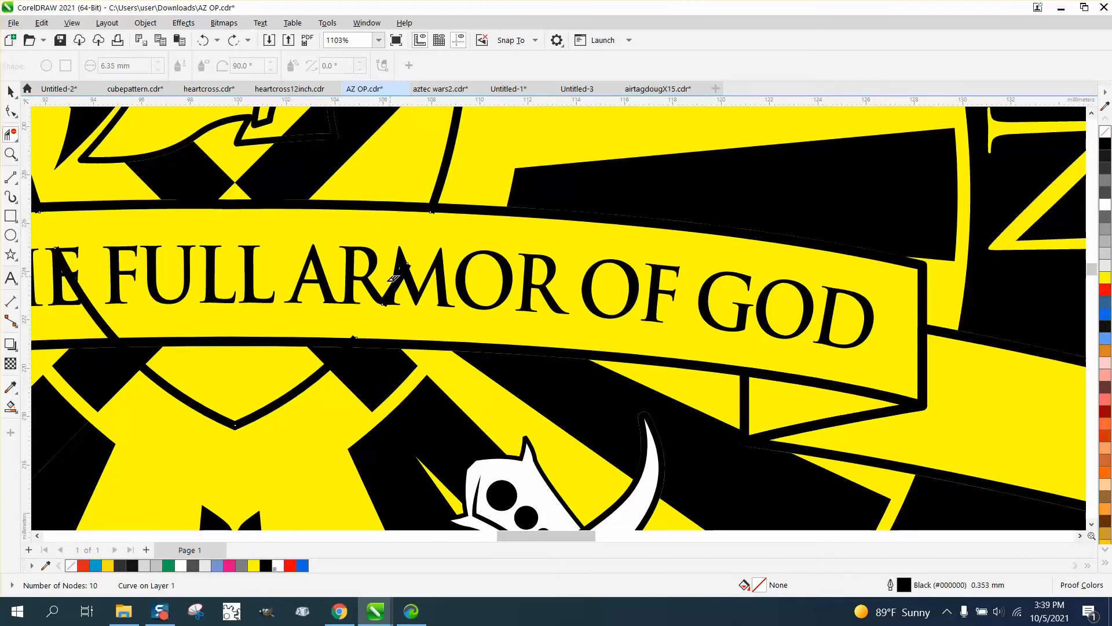
Step: With the Shape tool, adjust the inner shield's lower-right line end at the banner edge and delete the leftover piece behind the M
click(10, 111)
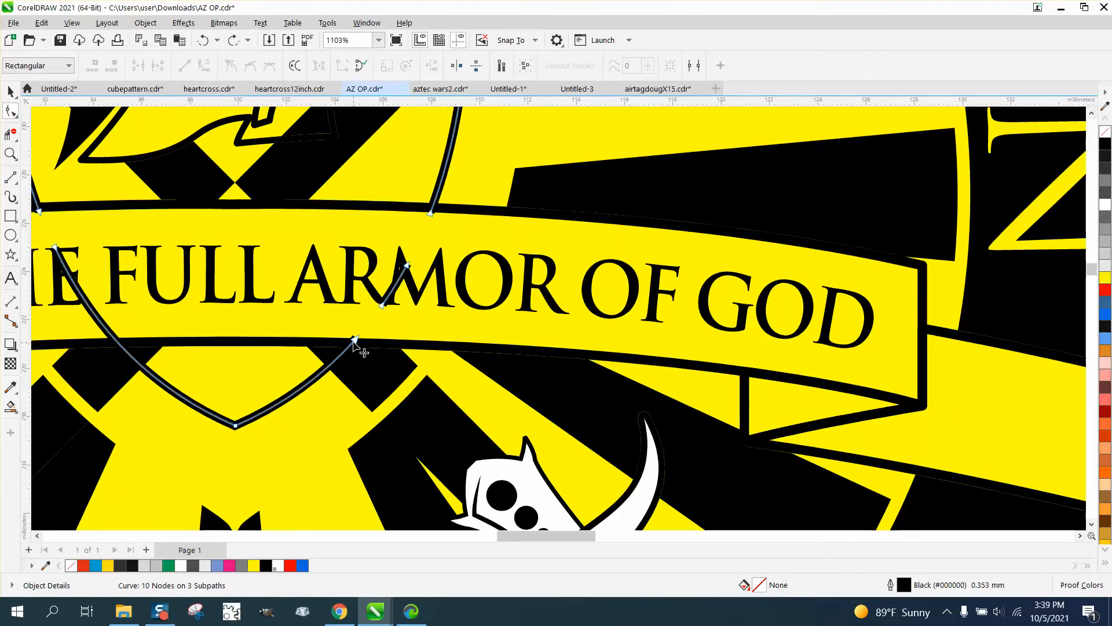
drag(355, 339, 369, 329)
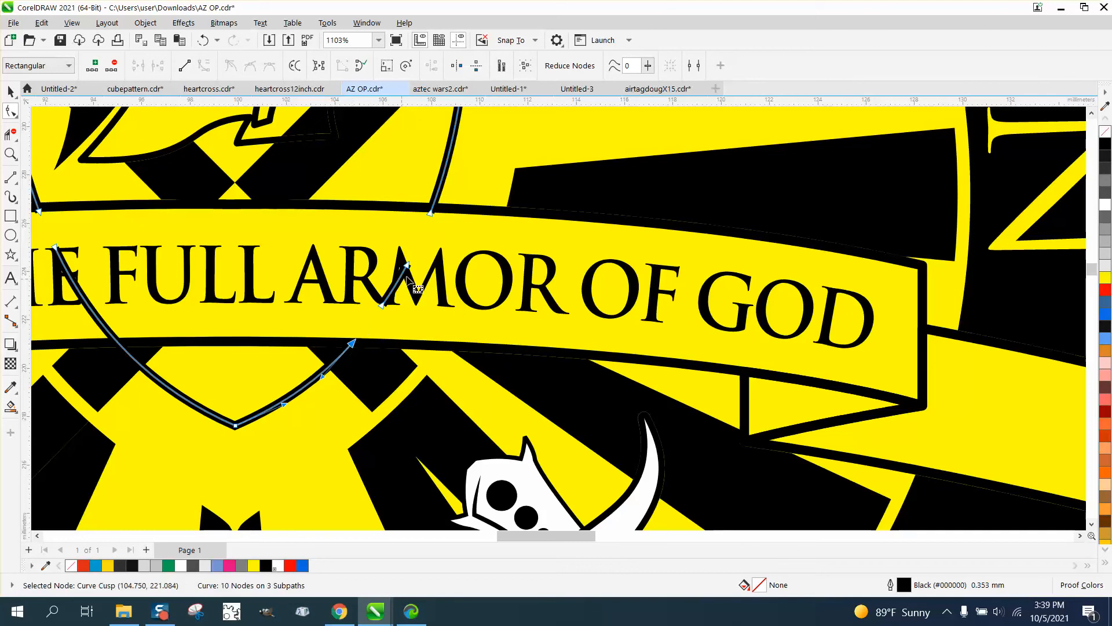
drag(422, 257, 364, 326)
key(Delete)
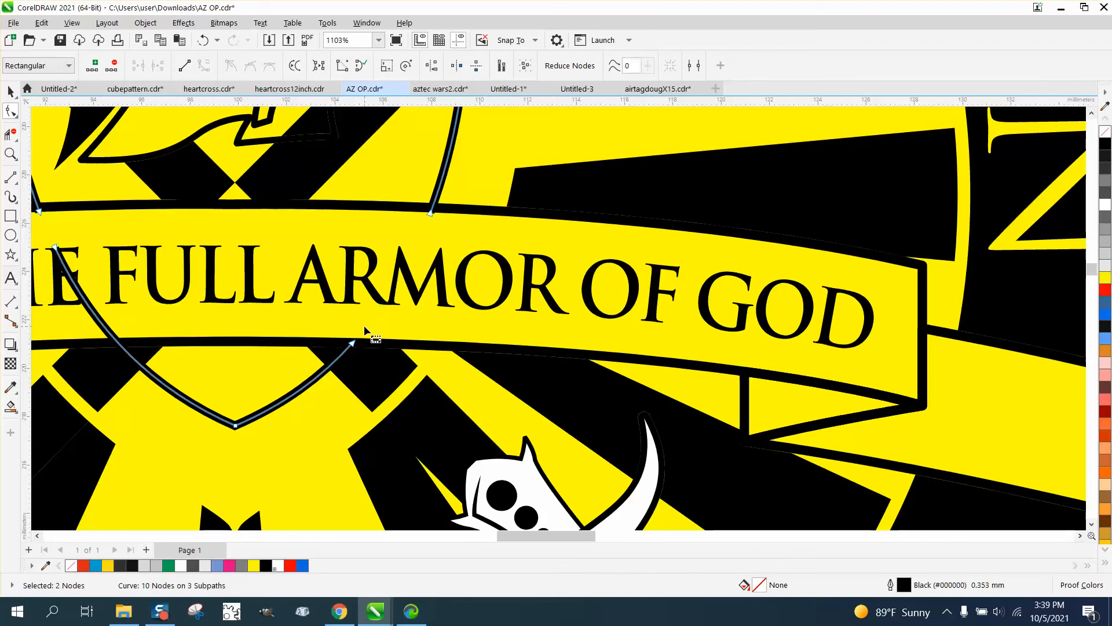
Step: Delete the inner shield line's left side inside the banner, including the leftover piece behind the E of THE
scroll(367, 329, down, 1)
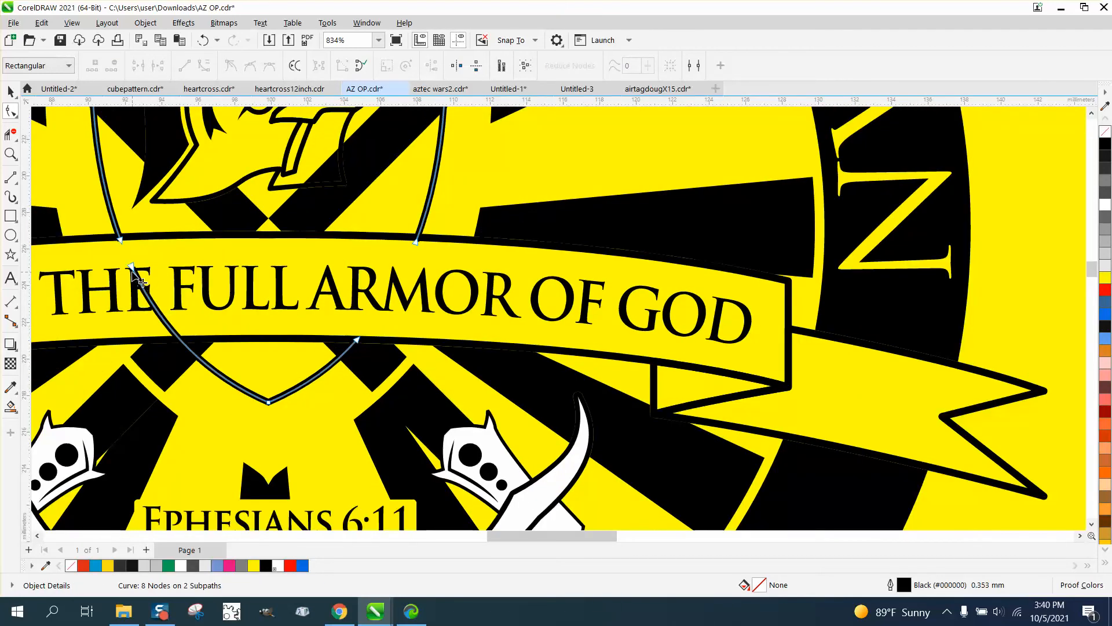
click(11, 137)
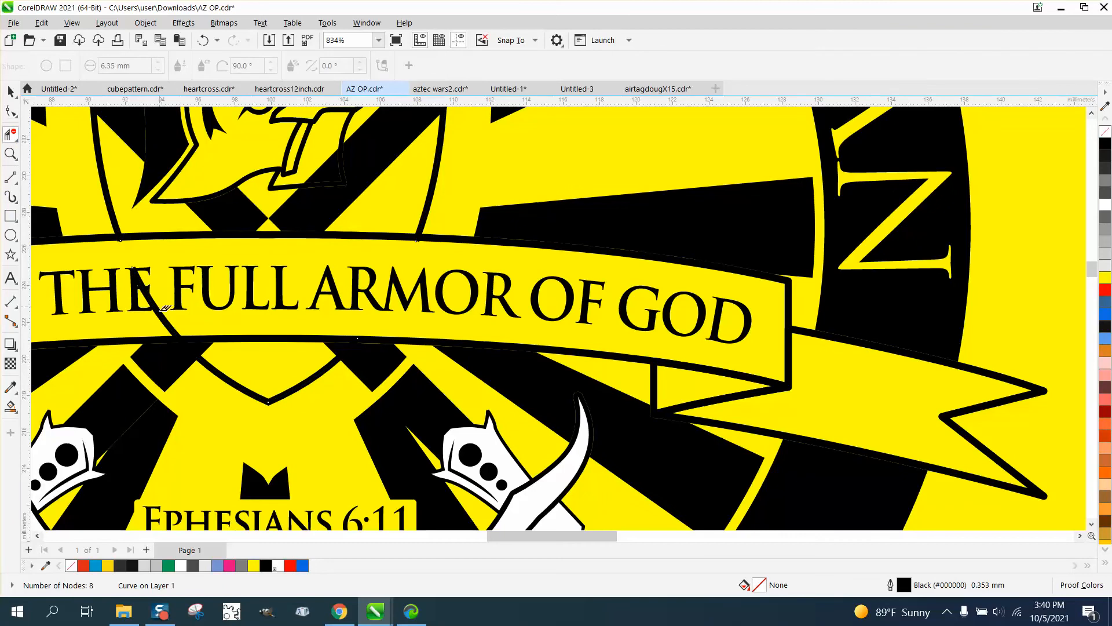
click(165, 315)
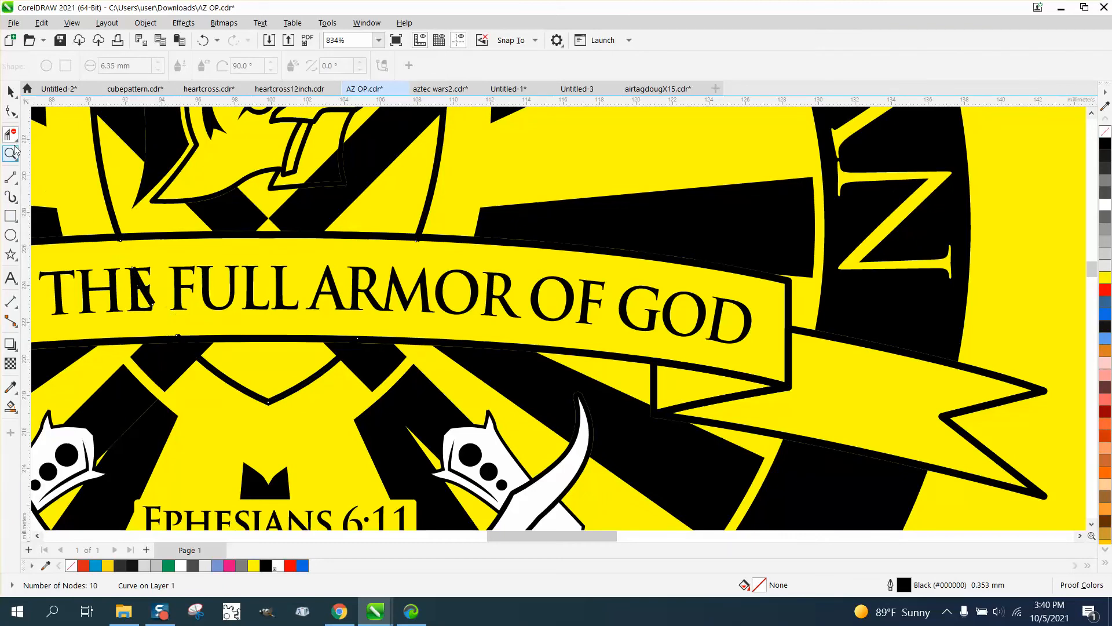
click(11, 110)
drag(135, 255, 177, 339)
key(Delete)
Step: Adjust the inner shield line's left end nodes to meet the banner's lower and upper edges
click(178, 339)
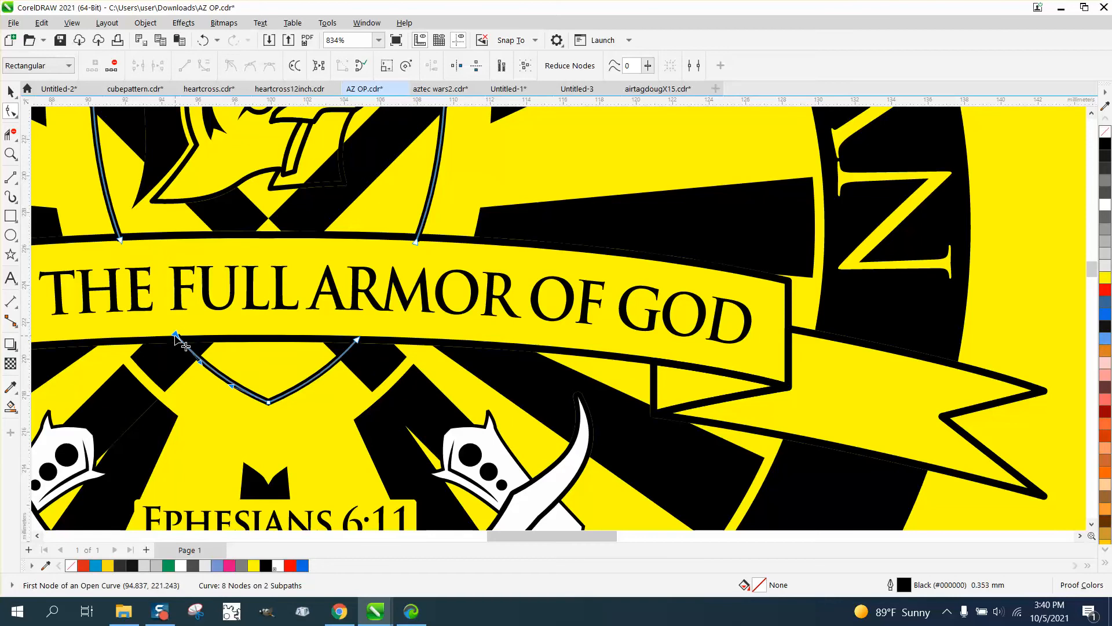
scroll(241, 366, down, 1)
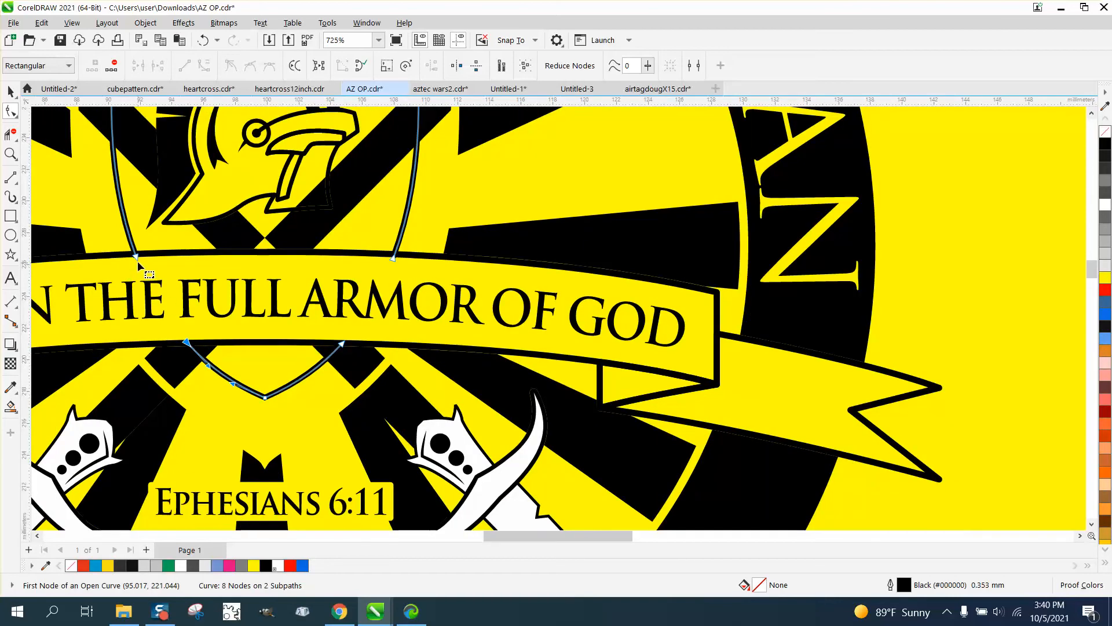
click(136, 257)
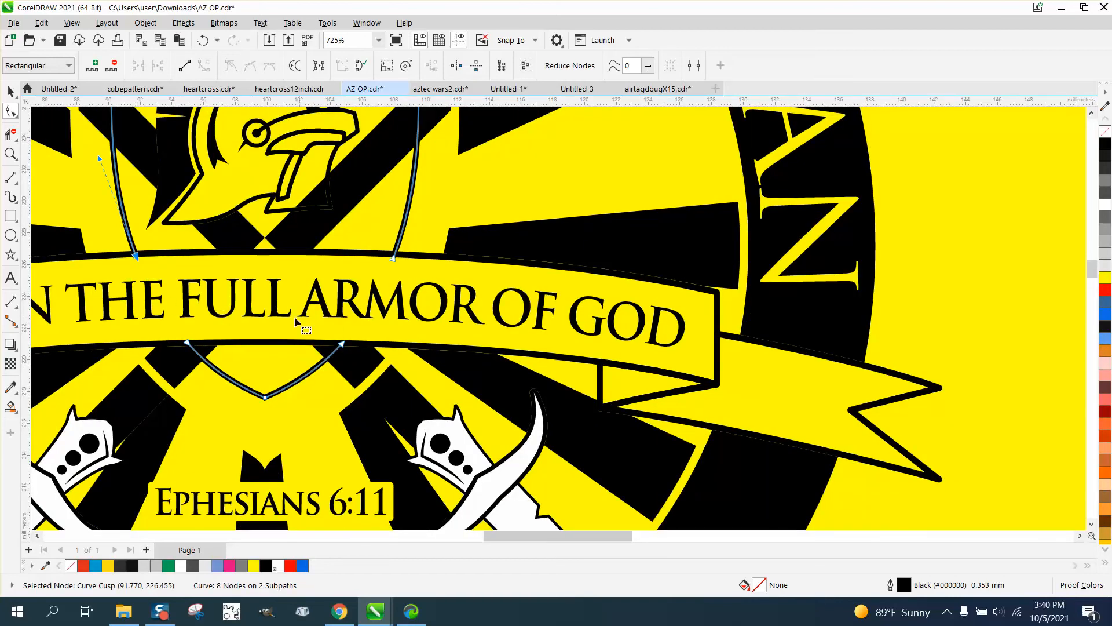
Step: Adjust the inner shield line's two upper end nodes so they stop within the banner's upper border
click(11, 154)
drag(107, 220, 177, 279)
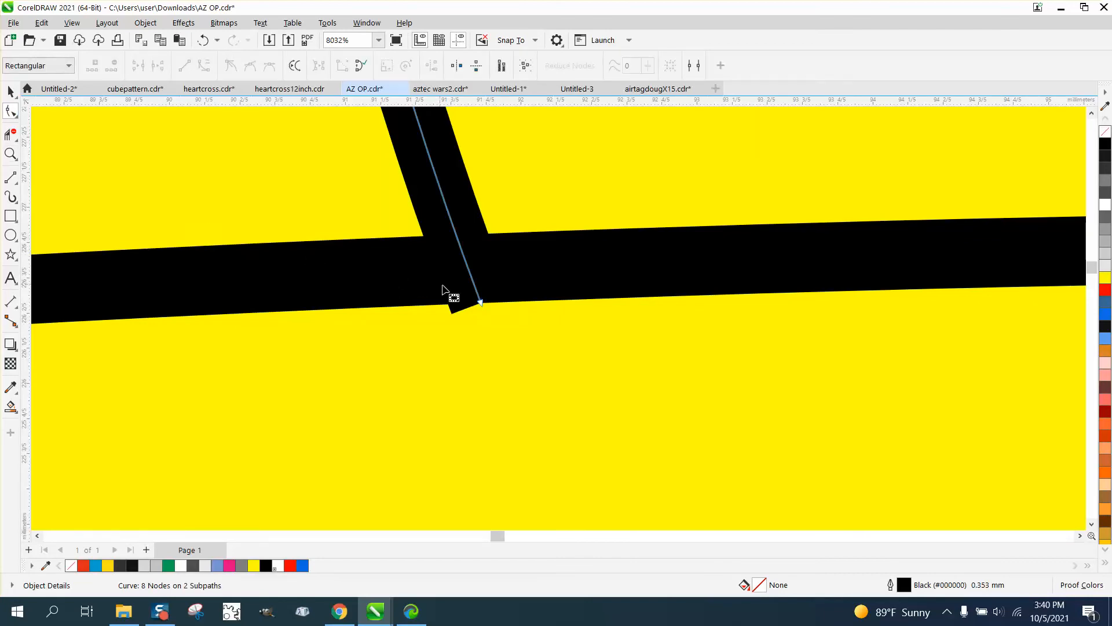
drag(480, 302, 476, 294)
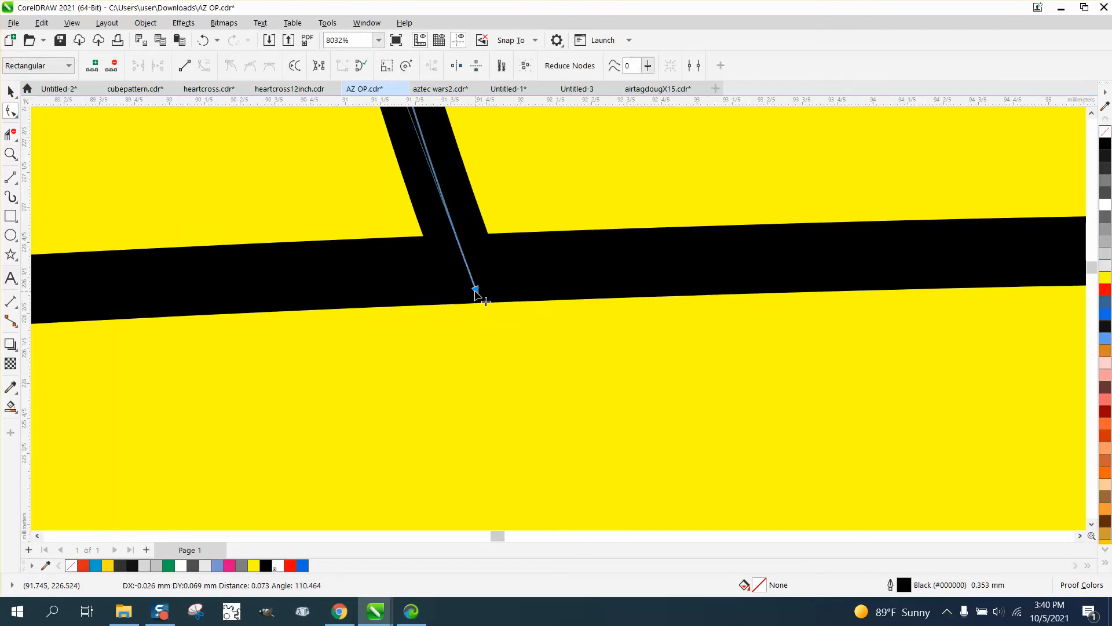
scroll(251, 301, down, 5)
scroll(238, 295, down, 1)
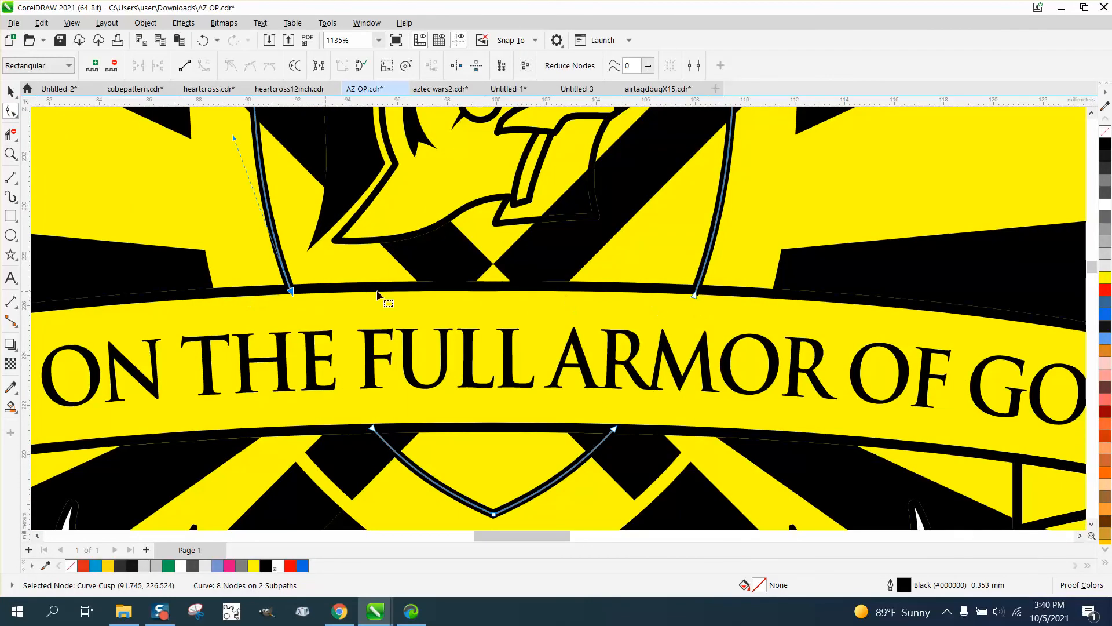
drag(694, 290, 696, 293)
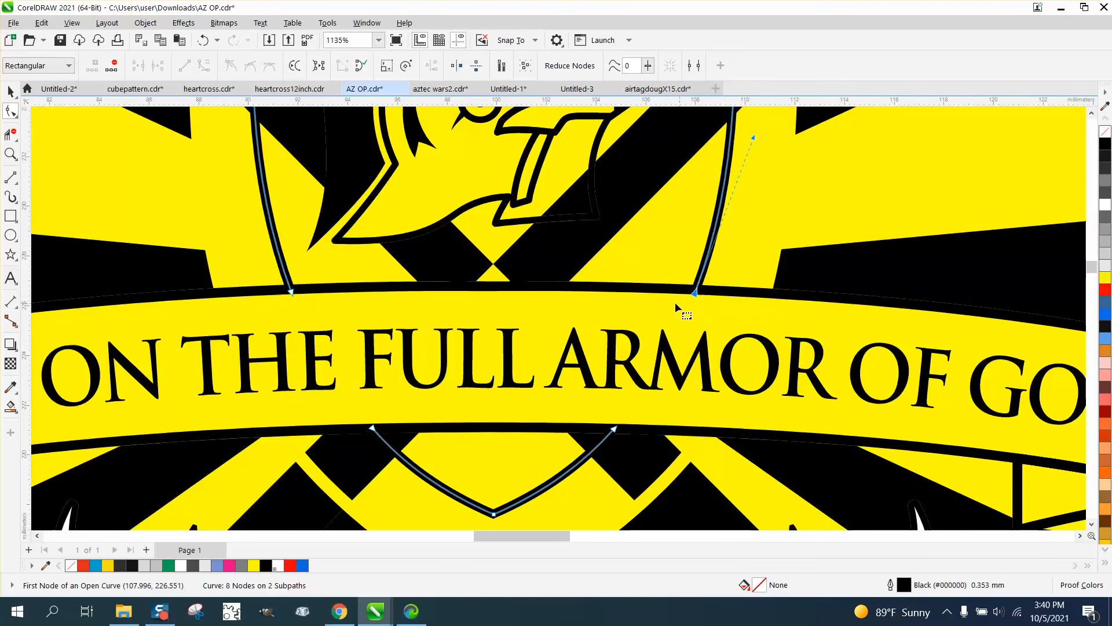
Step: Move the outer shield outline that sits beside the crest 100 mm to the right, onto the crest
scroll(578, 302, down, 1)
scroll(497, 325, down, 1)
scroll(496, 323, down, 1)
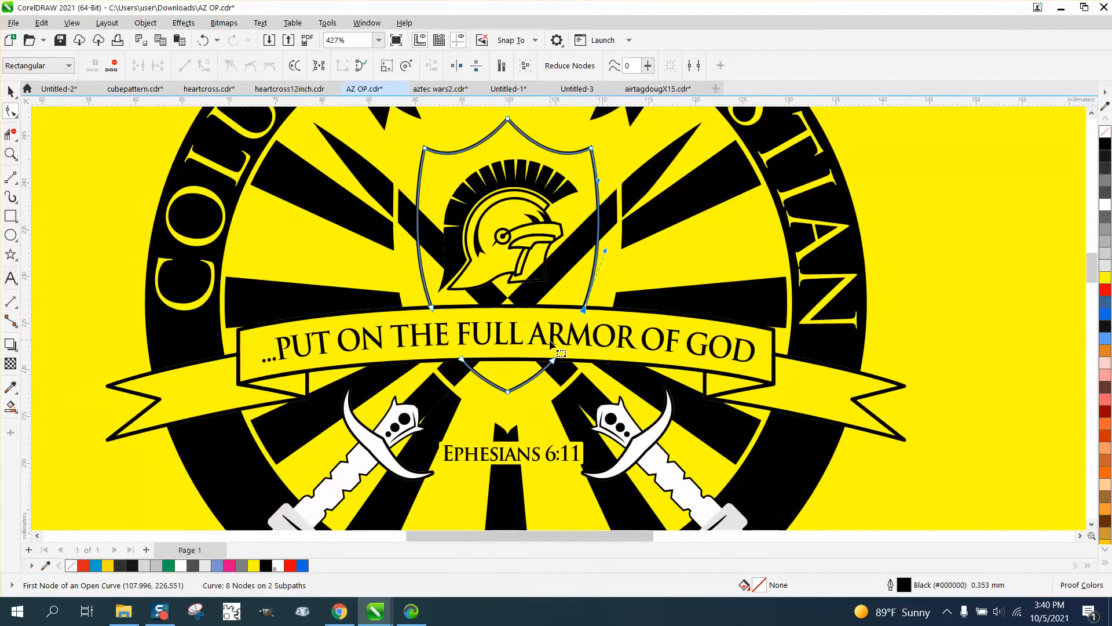
scroll(463, 290, down, 1)
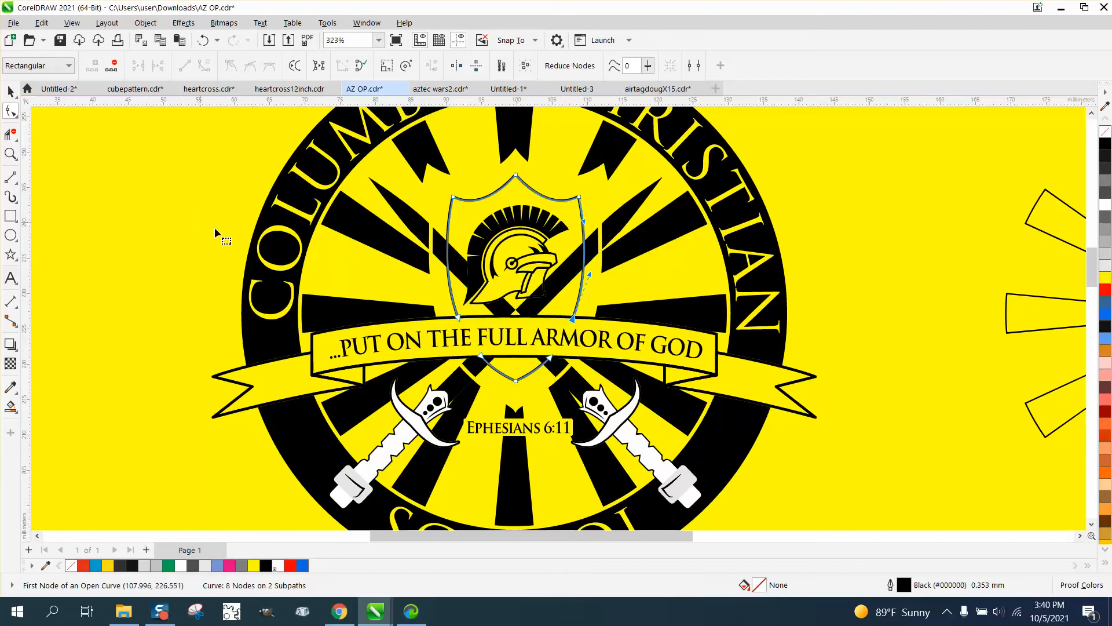
scroll(219, 236, down, 2)
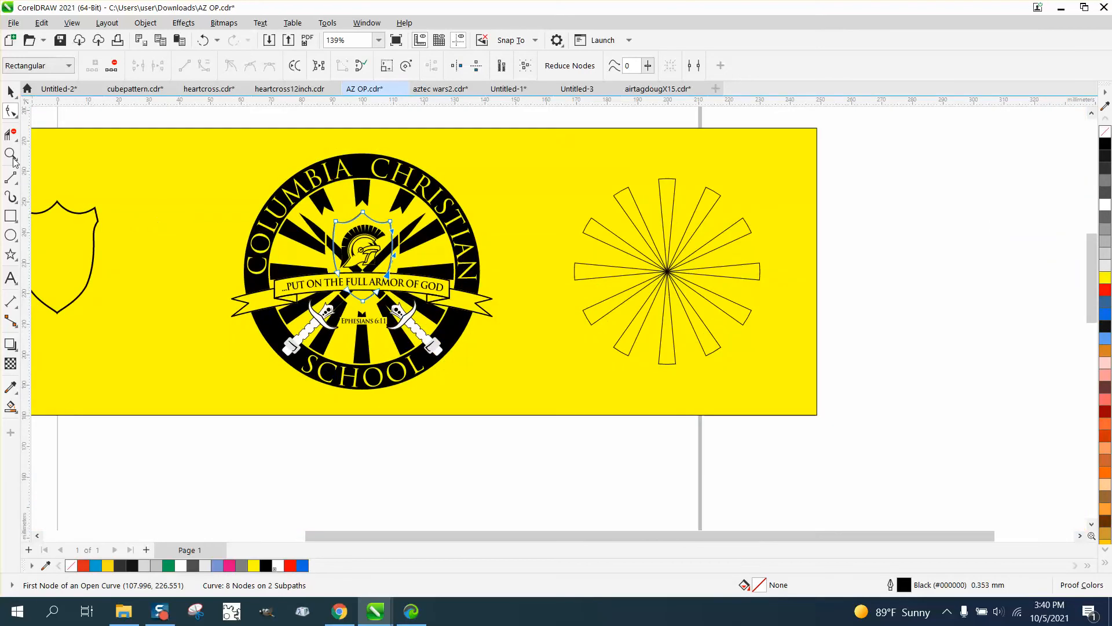
click(11, 91)
click(97, 216)
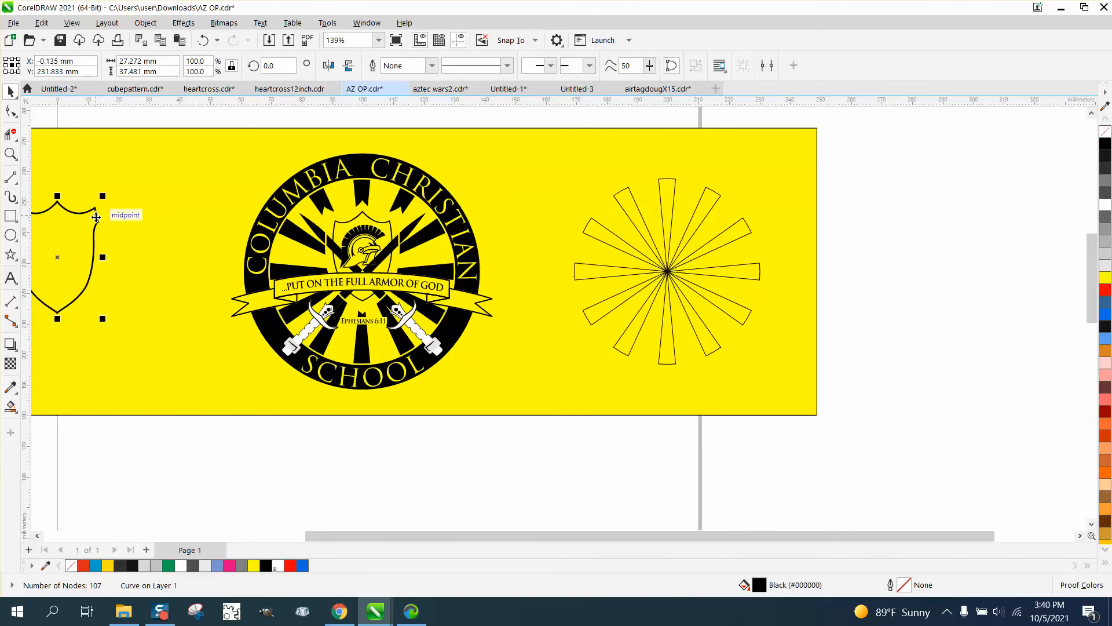
click(96, 218)
key(Right)
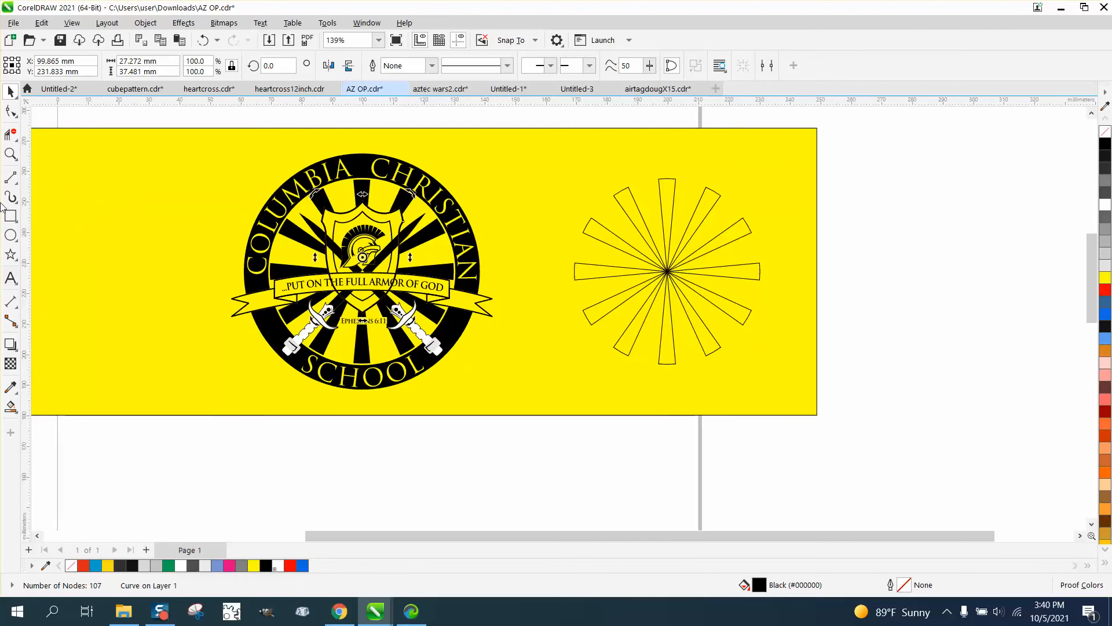
Step: Remove the outer shield's black fill and give it a black 0.2 mm outline
click(11, 153)
drag(296, 267, 472, 320)
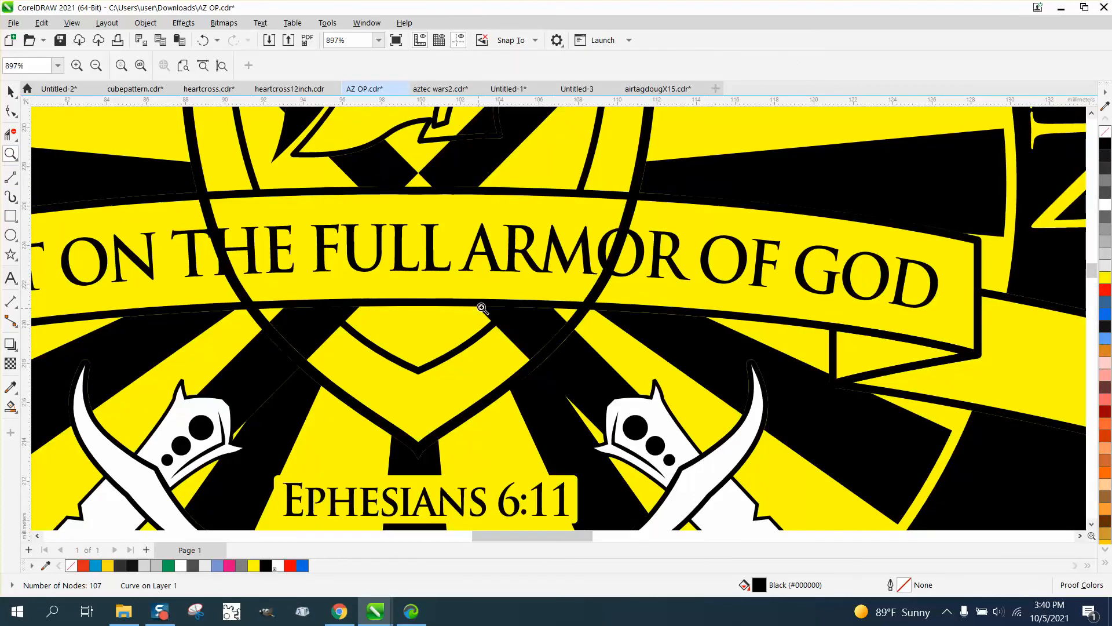
click(10, 111)
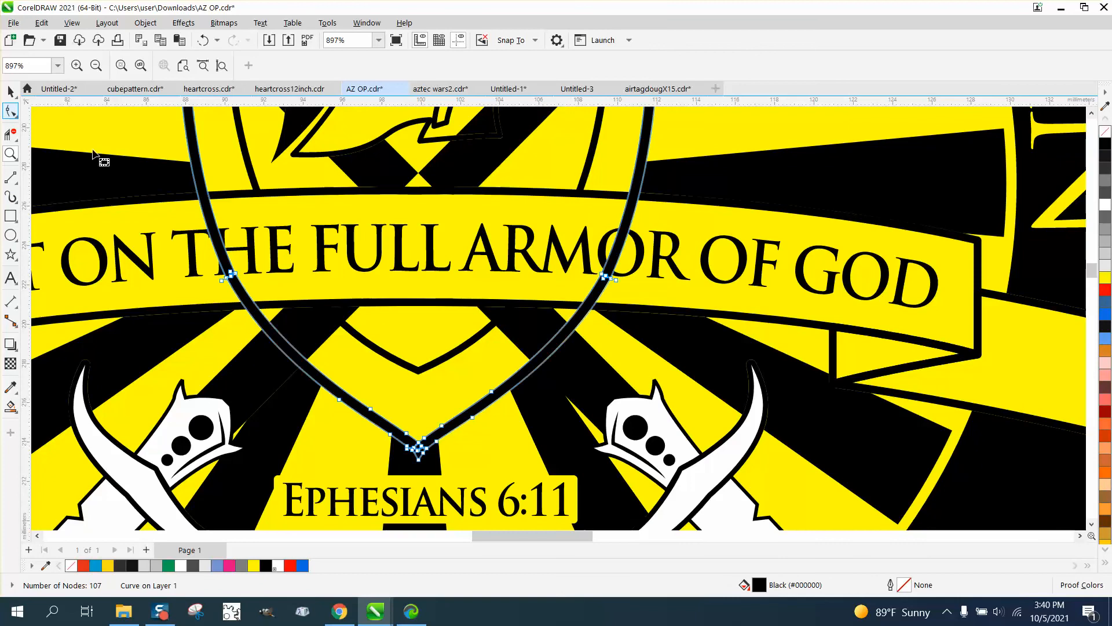
scroll(238, 262, down, 4)
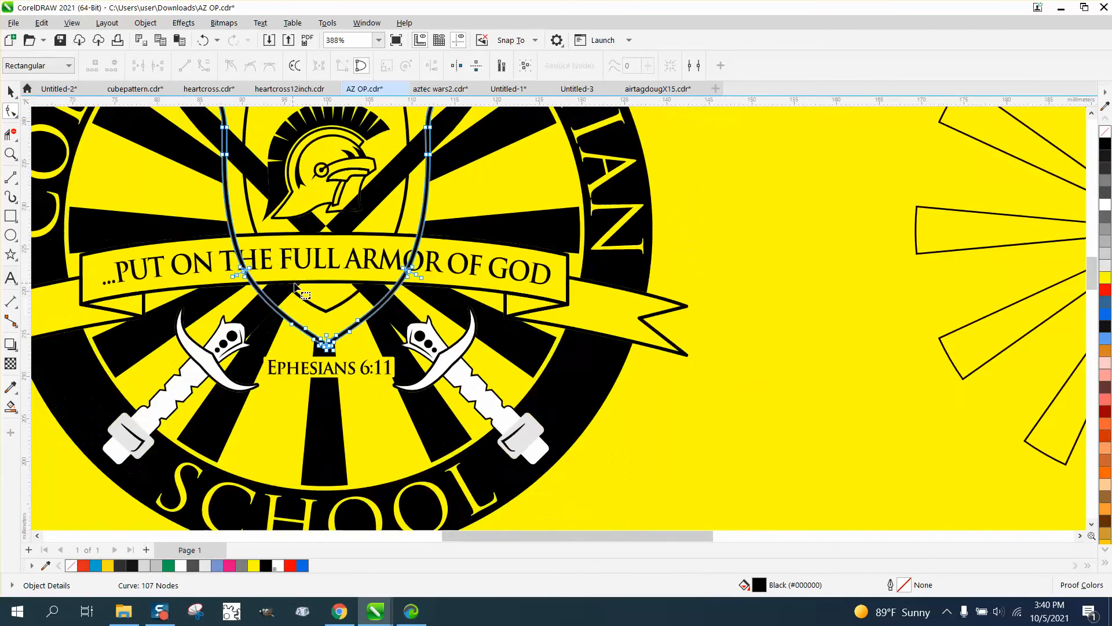
click(10, 91)
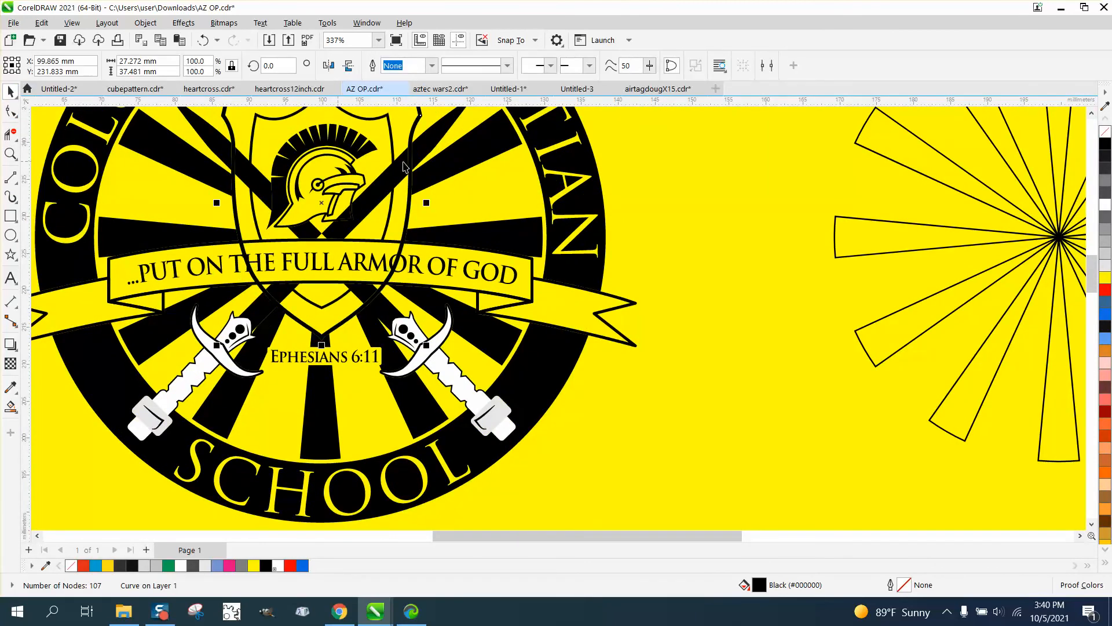
click(1106, 132)
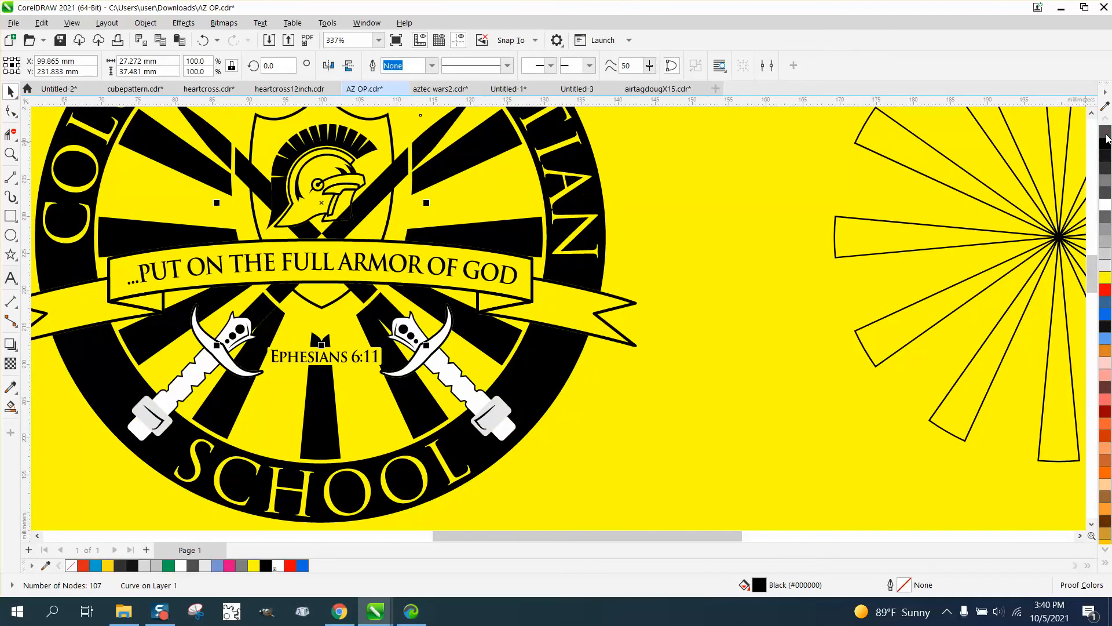
right_click(1107, 149)
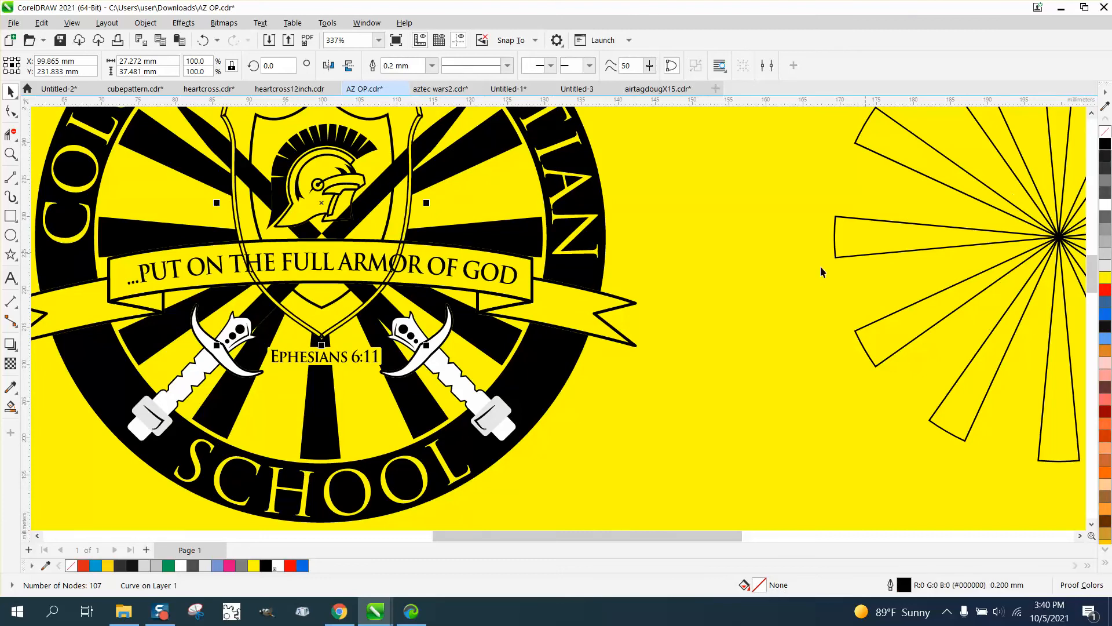
Step: Cut the outer shield's outlines inside the banner with Virtual Segment Delete and remove the leftover pieces behind the H of THE
click(10, 135)
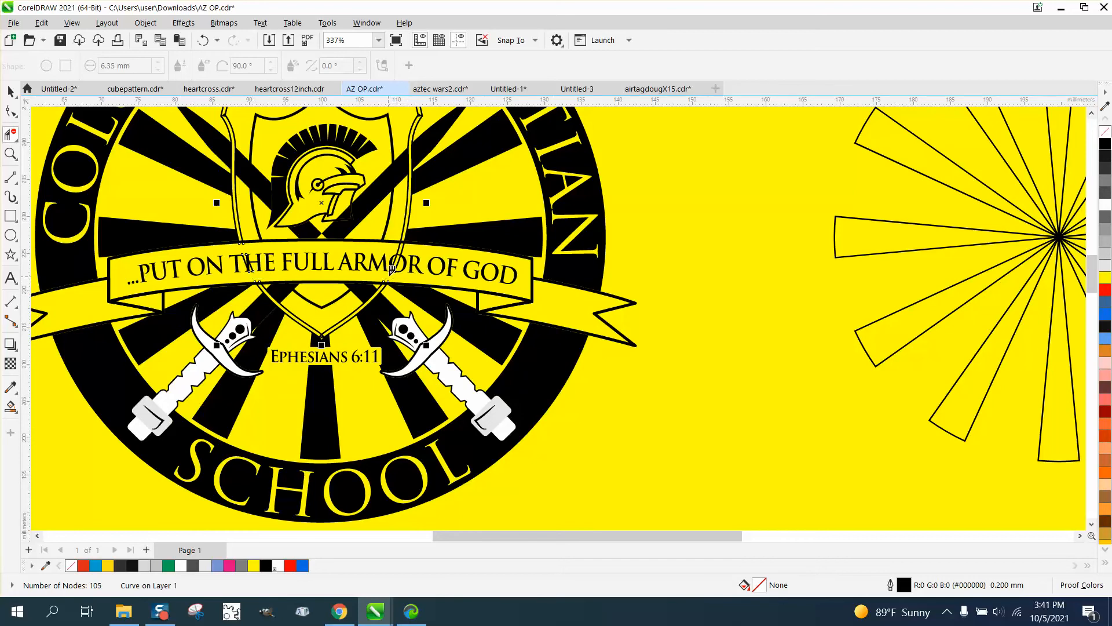
double_click(400, 244)
click(11, 110)
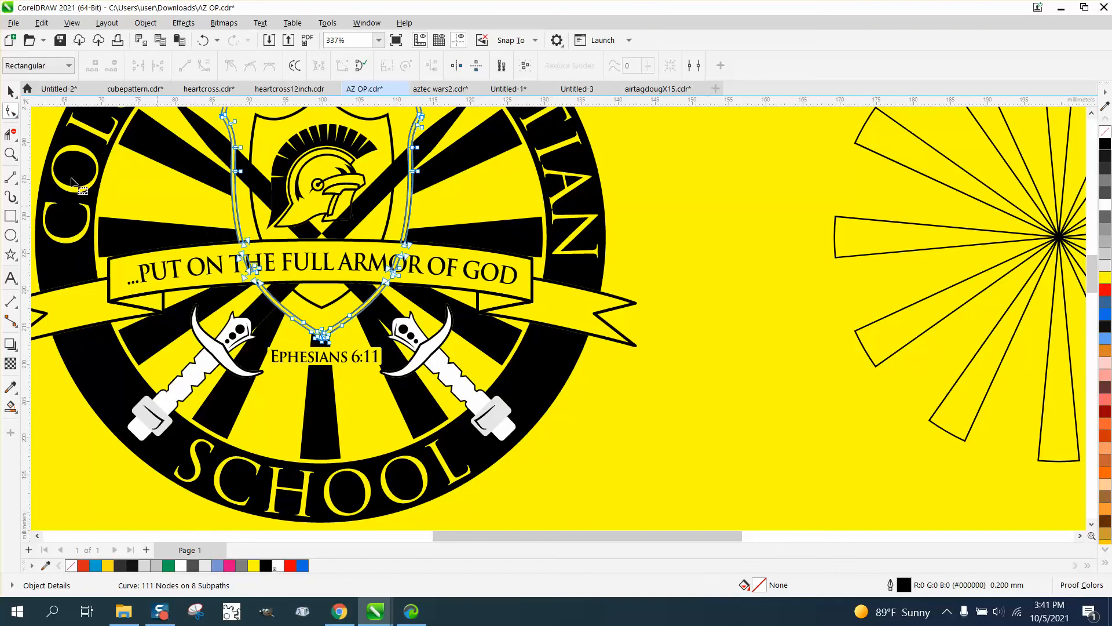
click(15, 158)
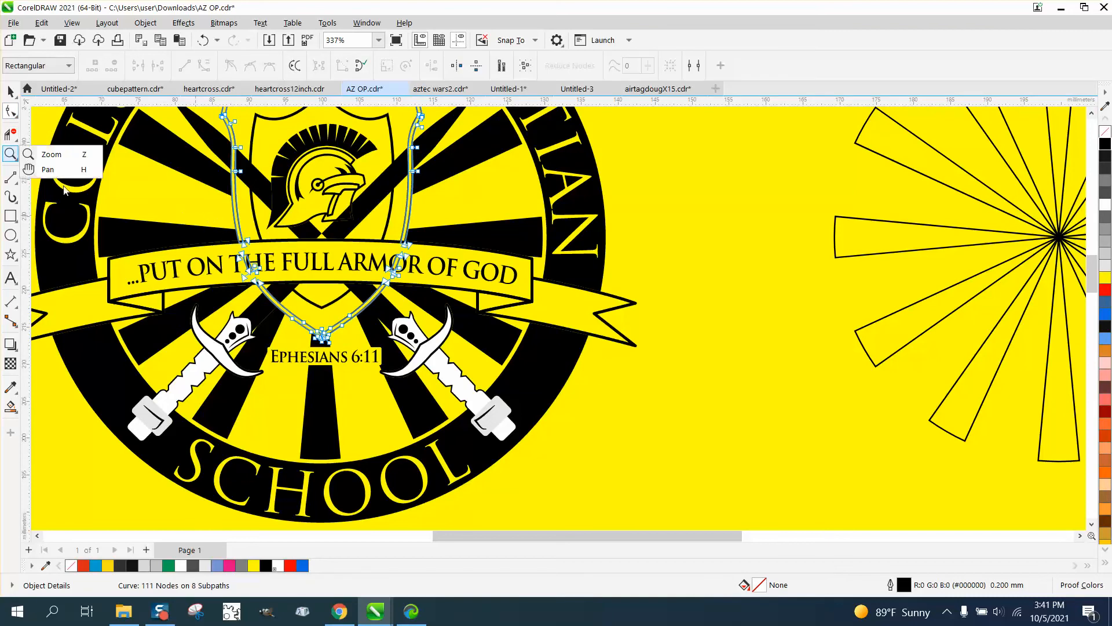
click(53, 156)
drag(225, 249, 306, 296)
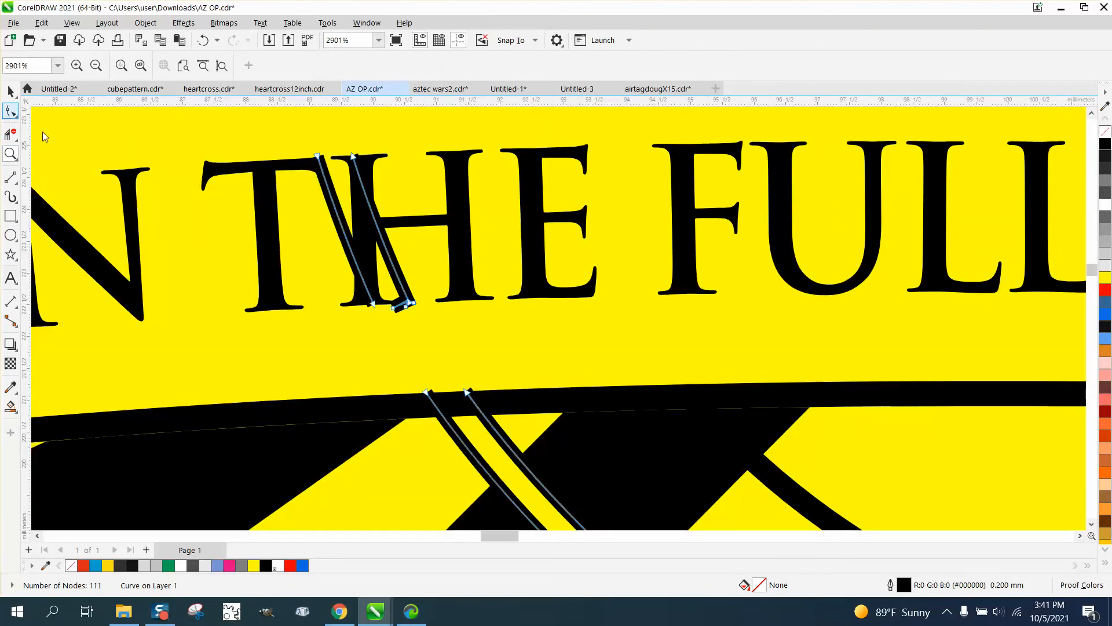
key(F10)
drag(305, 168, 441, 336)
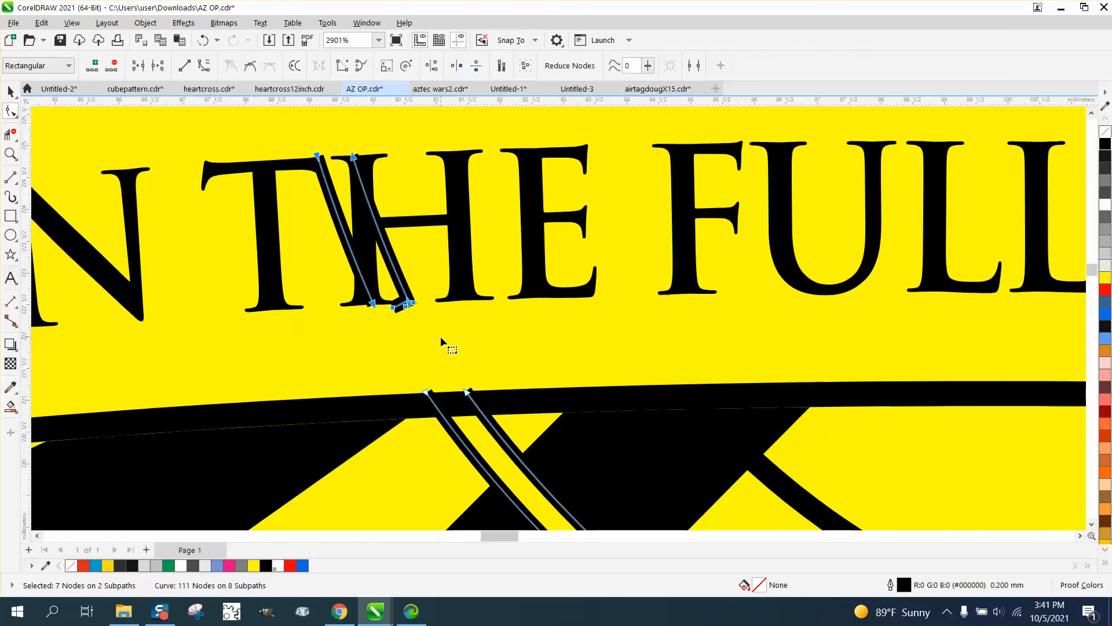
key(Delete)
Step: Delete the leftover outer shield outline pieces behind the O of ARMOR
scroll(369, 288, down, 3)
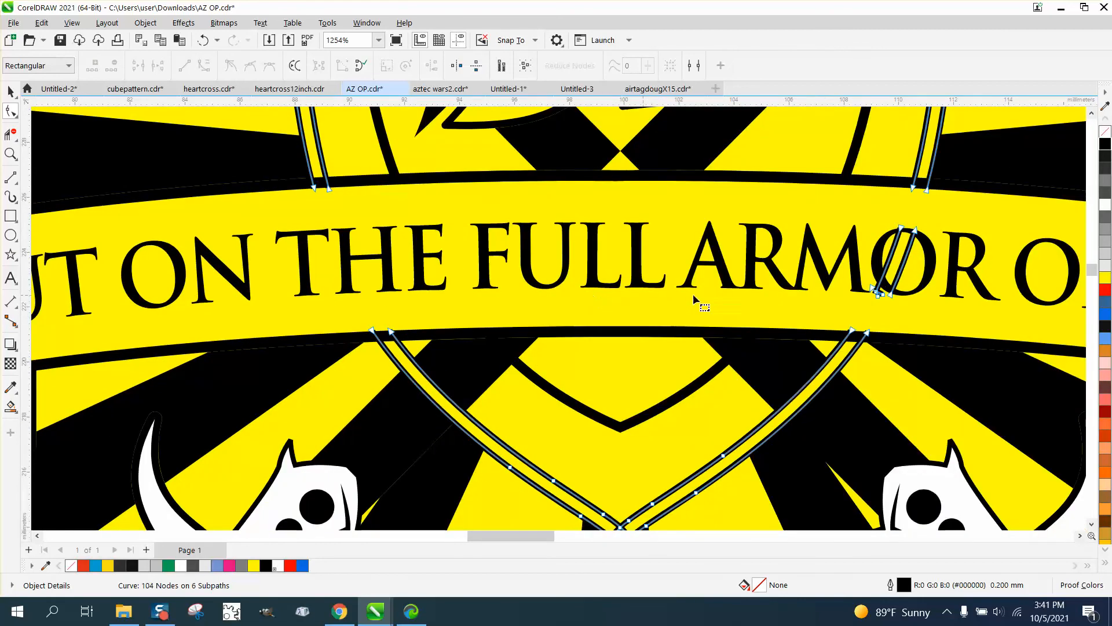
drag(945, 316, 947, 317)
key(Delete)
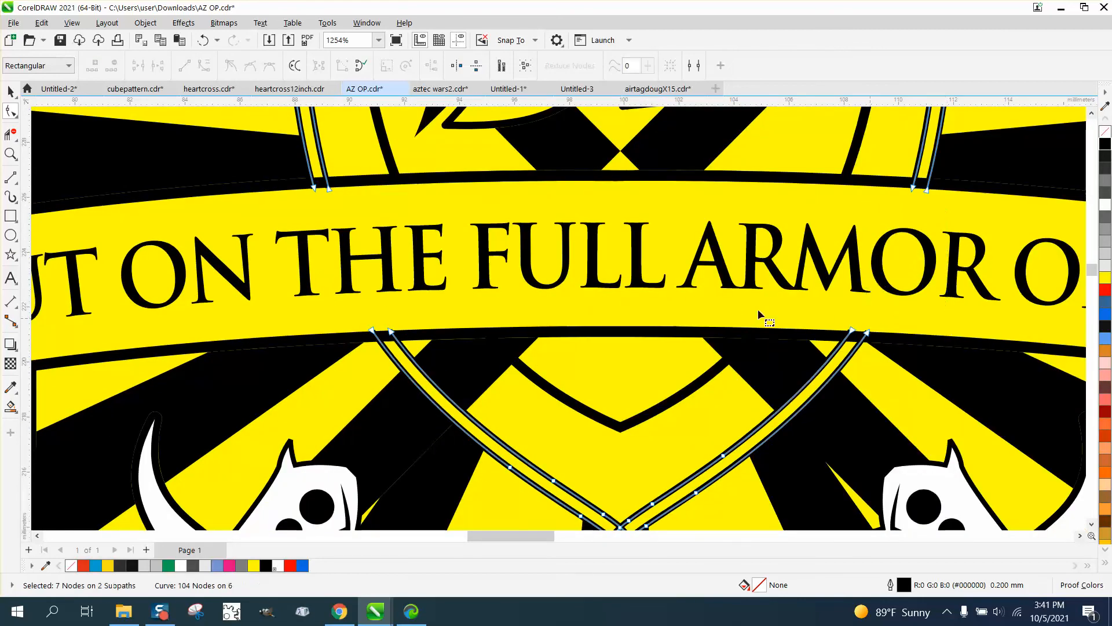
Step: Use Smart Fill with black and no outline on the outer shield's border: both sides above the banner and the point below it
scroll(617, 304, down, 3)
scroll(562, 333, down, 2)
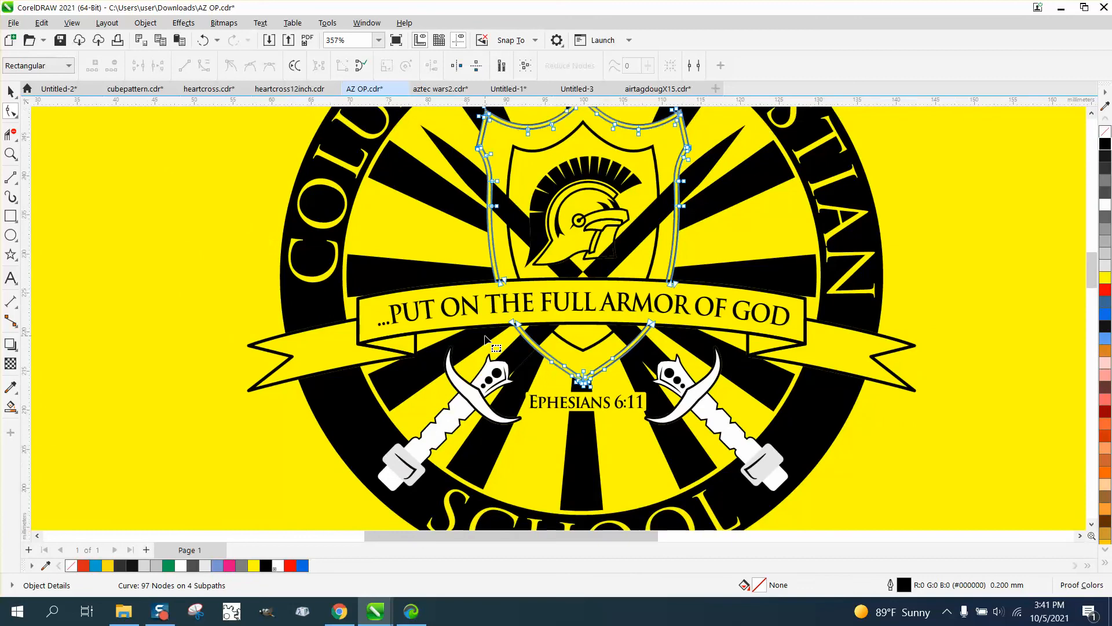
click(11, 406)
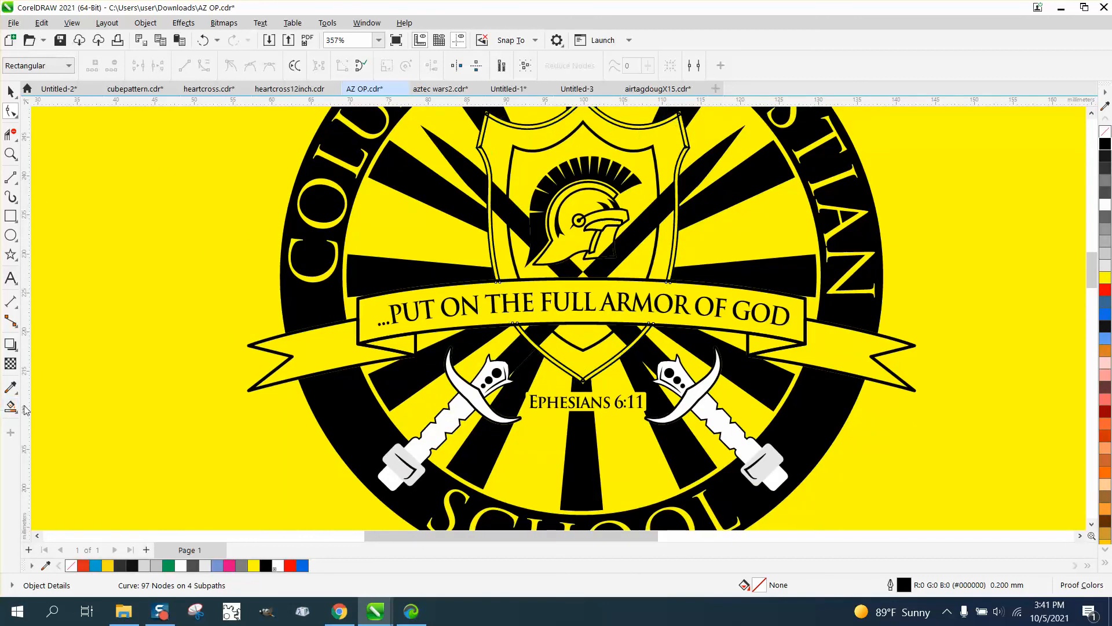
click(492, 256)
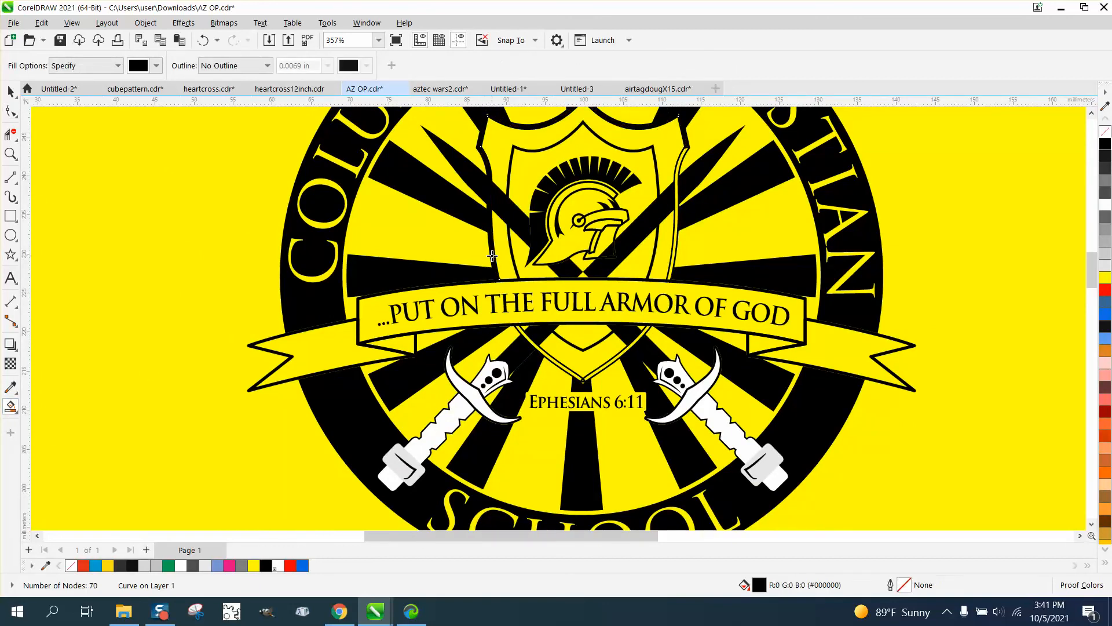
click(678, 213)
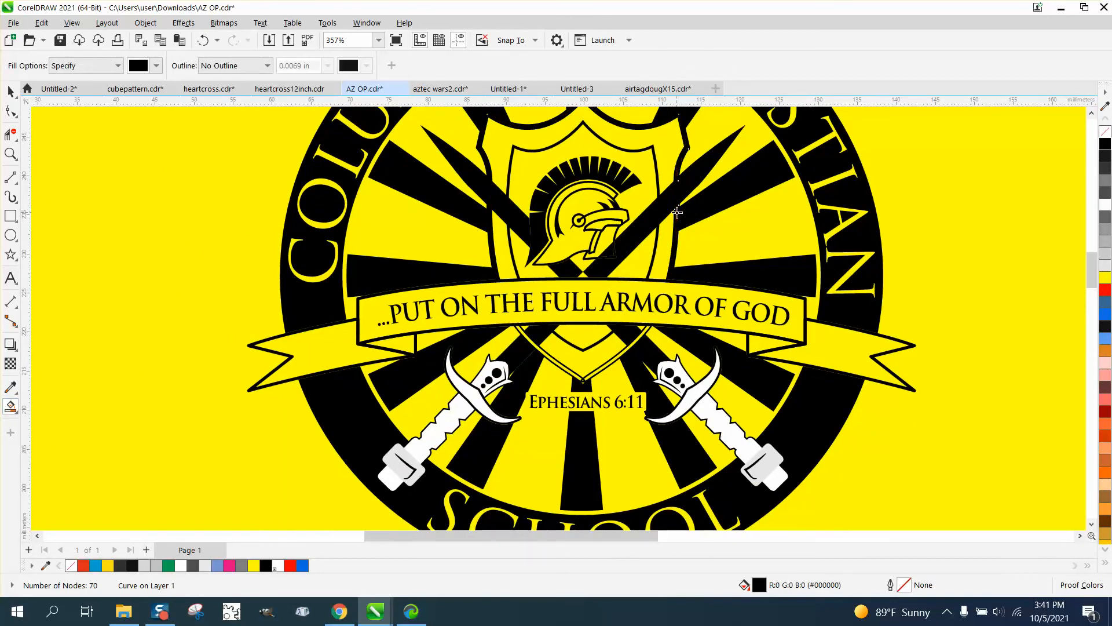
click(628, 347)
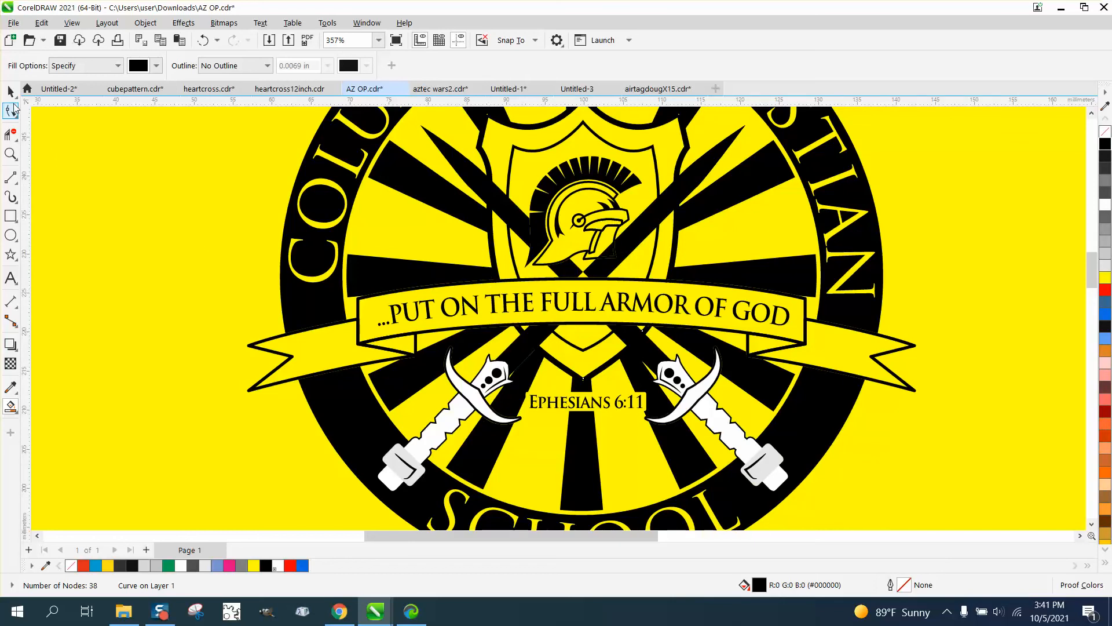
Step: Remove the white fill from the left sword's ridged grip, crossguard and dotted blade base
key(space)
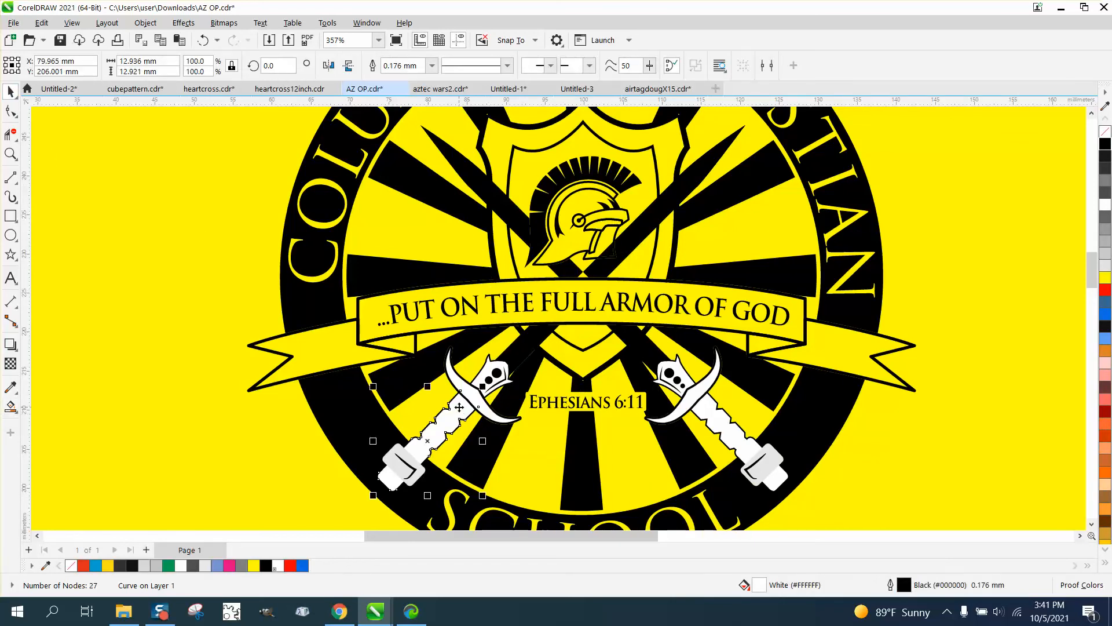
click(458, 404)
key(Delete)
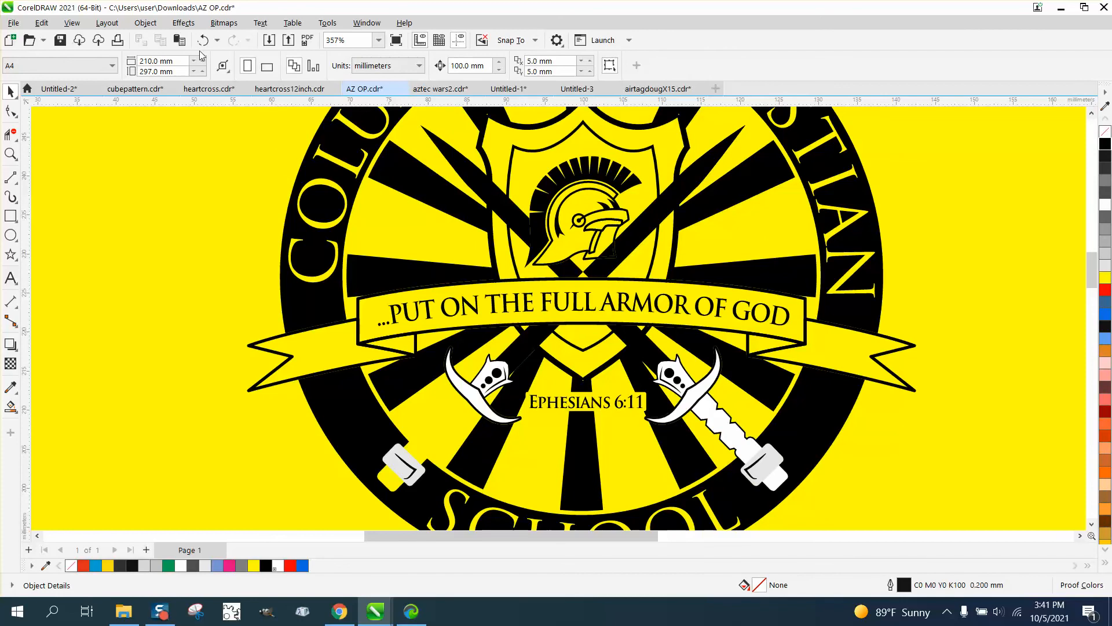
key(ctrl+z)
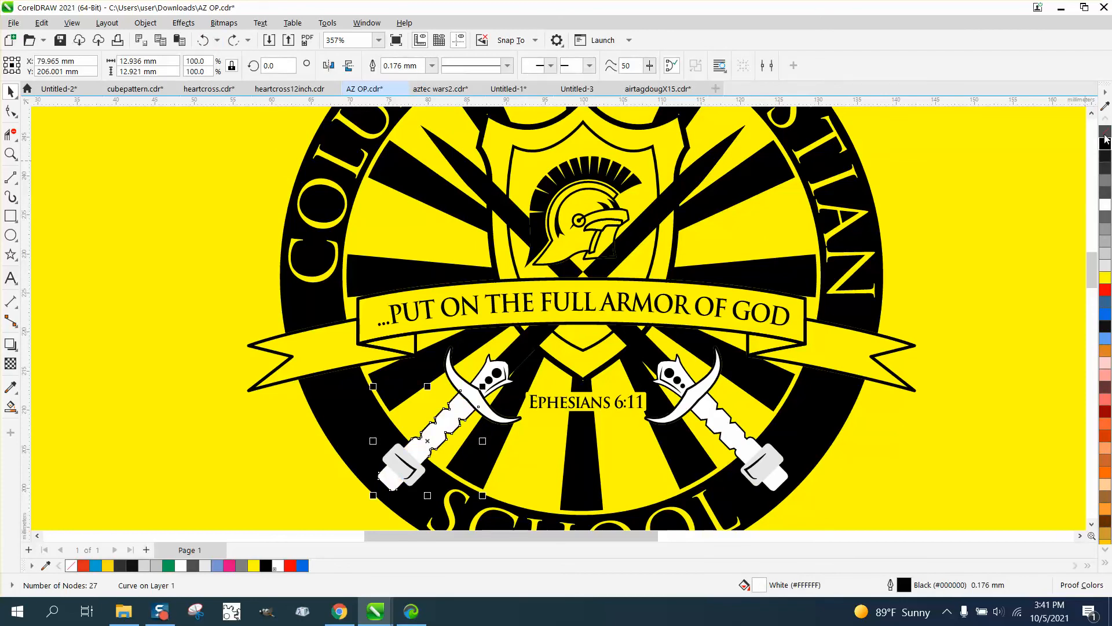
click(1106, 132)
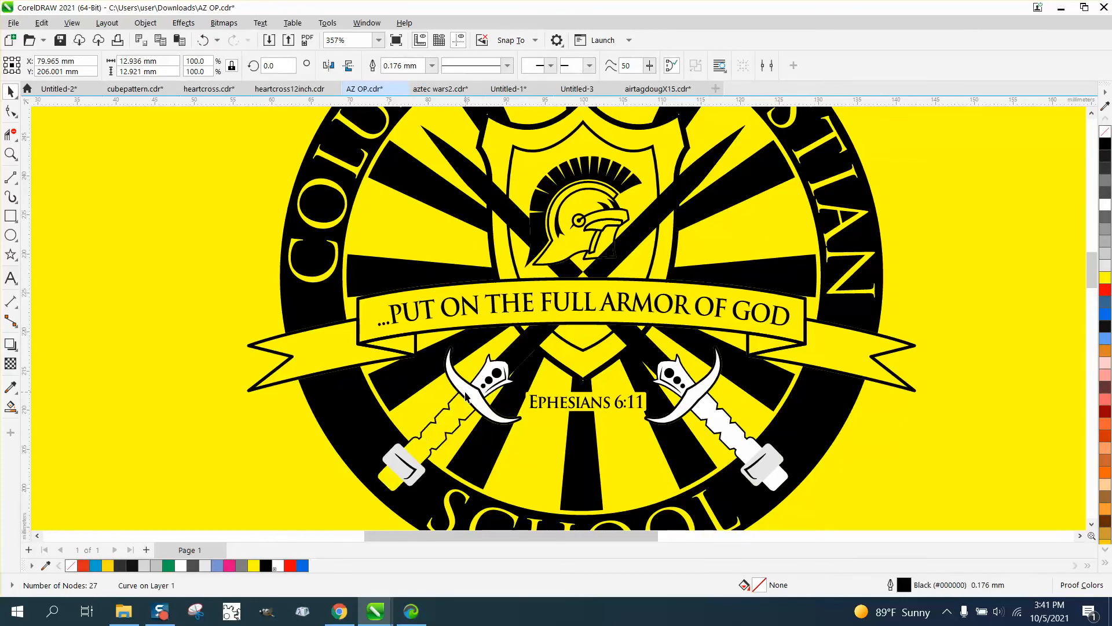
click(470, 397)
right_click(1106, 145)
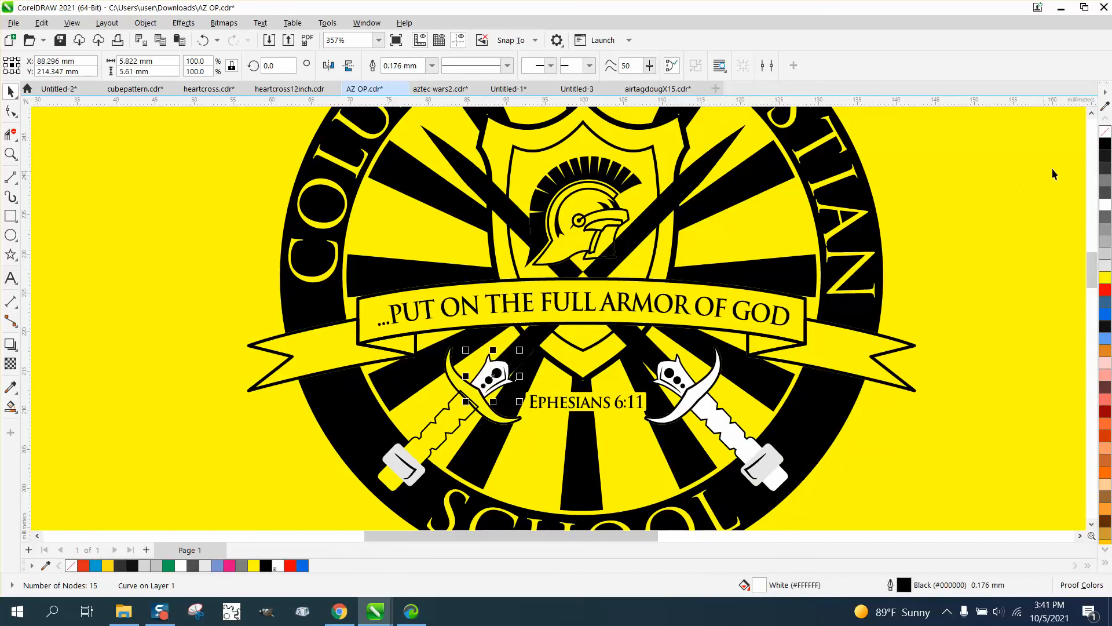
click(1105, 131)
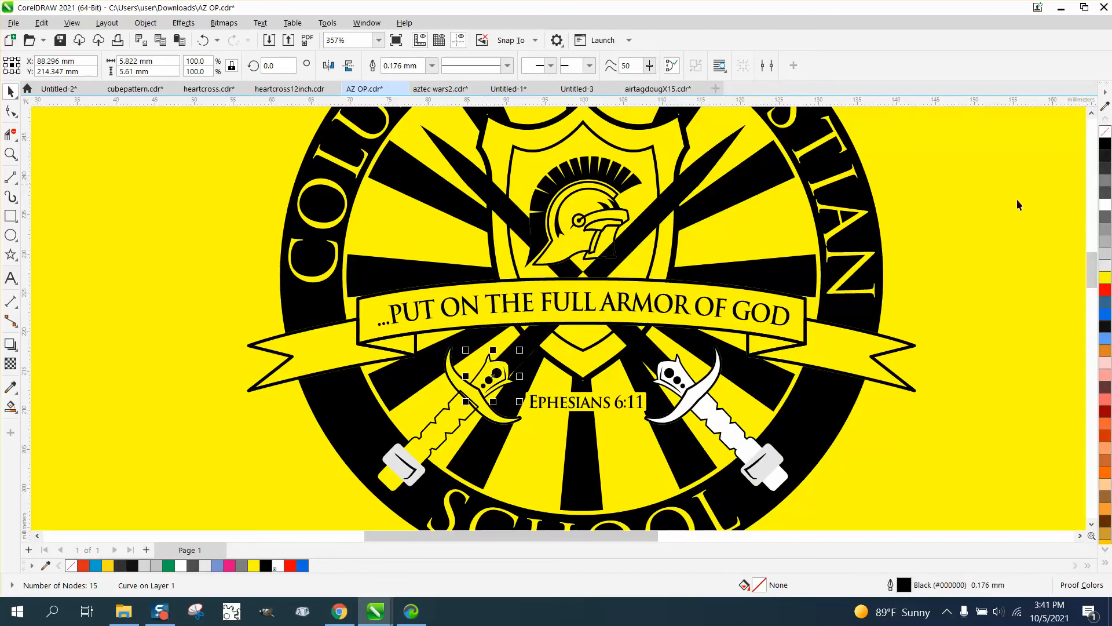
Step: Remove the white fill from the right sword's dotted blade base, ridged grip and crossguard
click(685, 380)
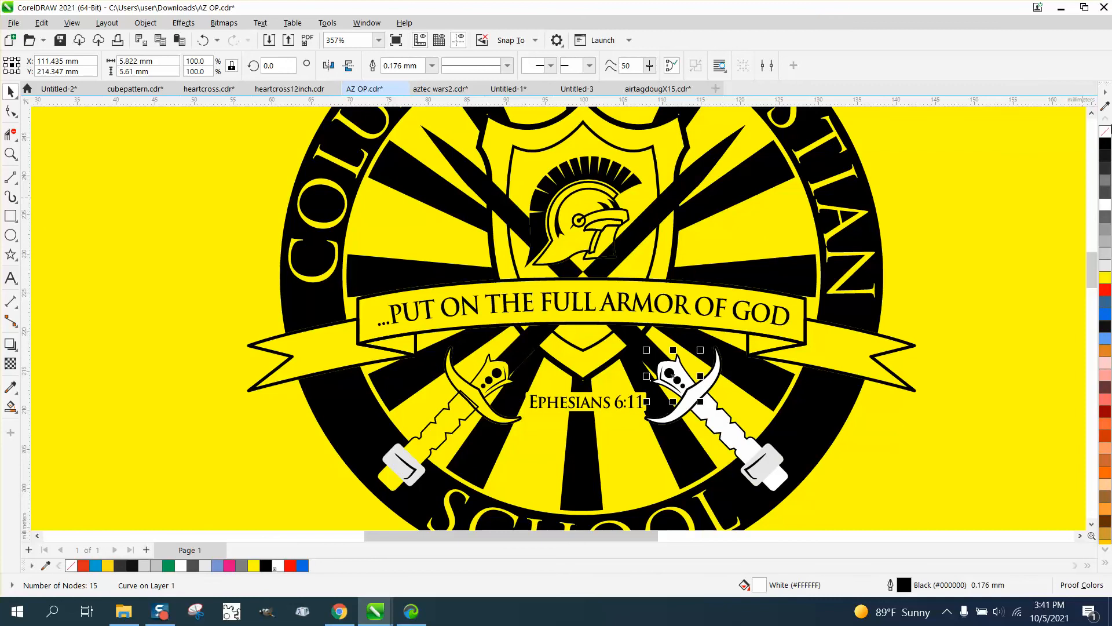
click(708, 411)
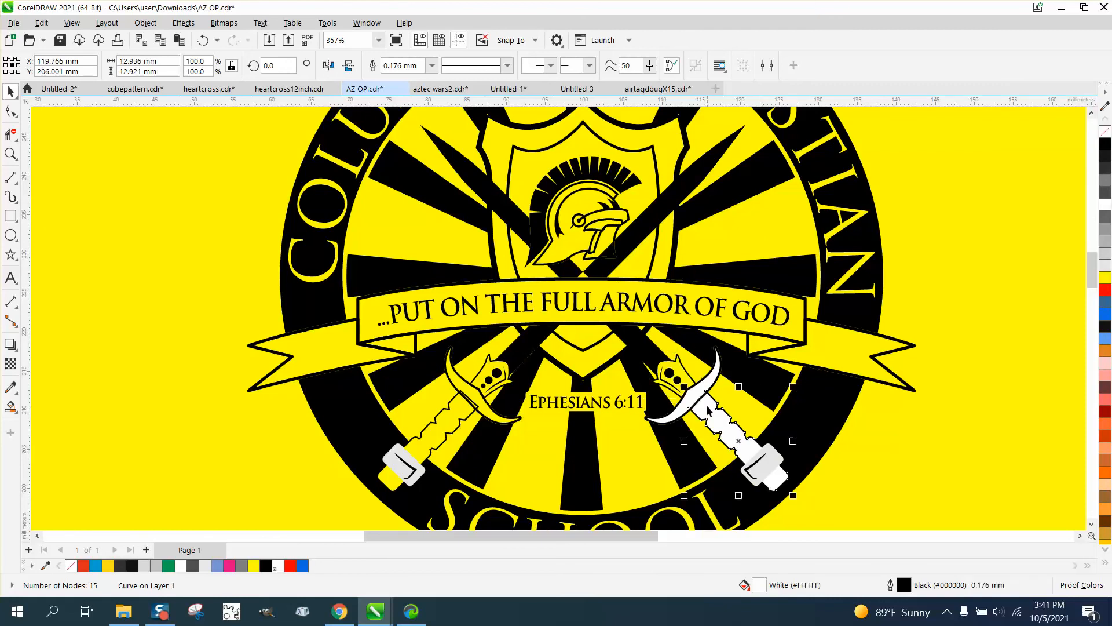
click(1105, 132)
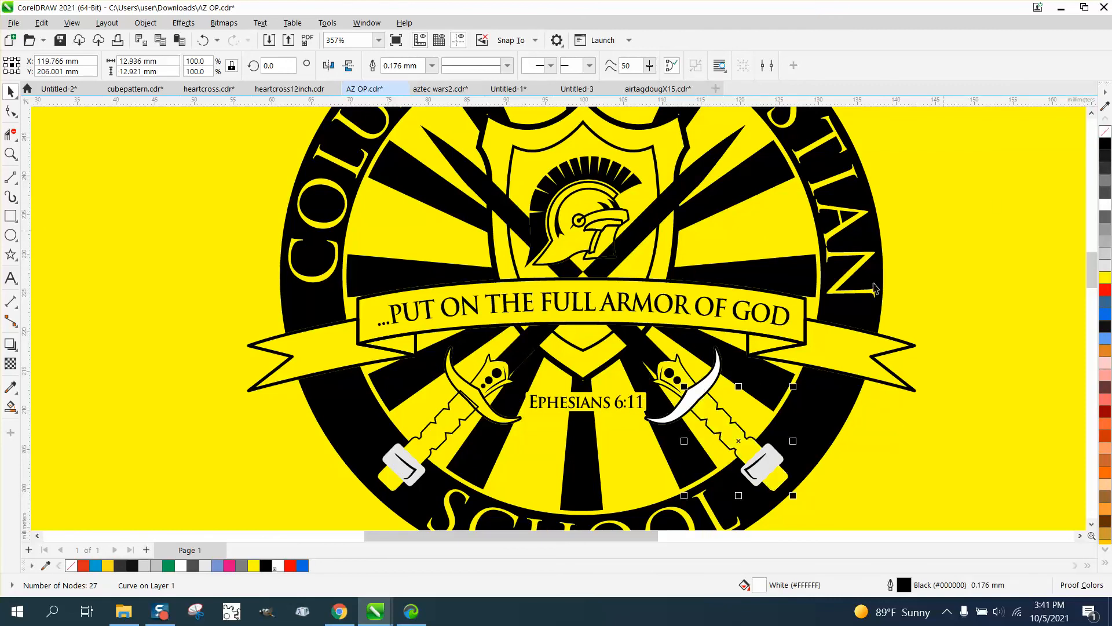
click(716, 390)
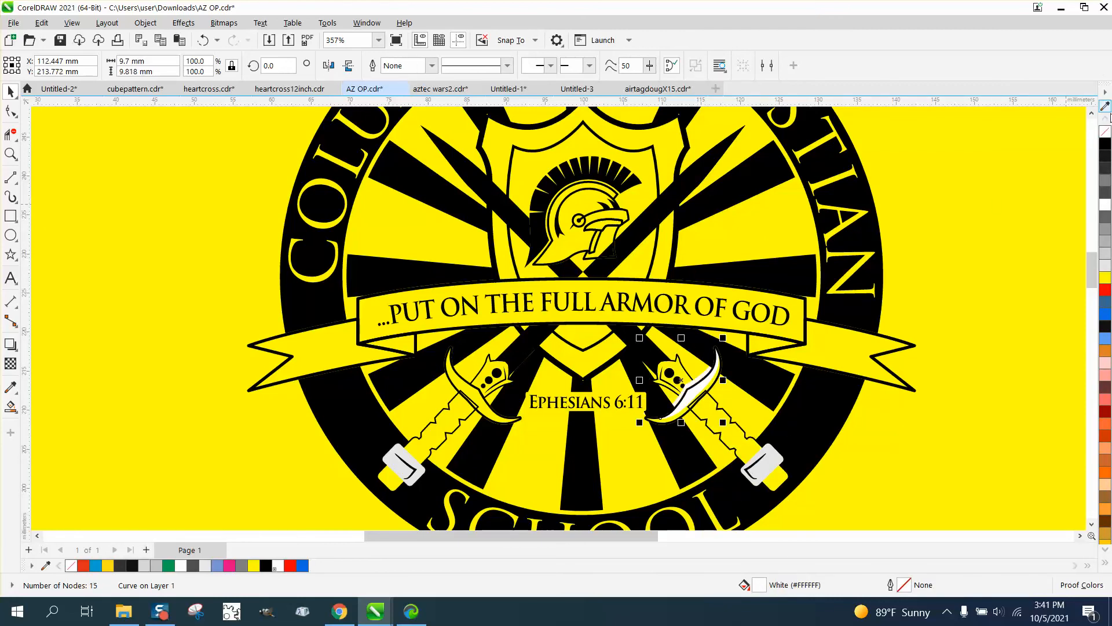
click(1105, 132)
Step: Remove the light grey fill from the collars at the handle ends of both swords
click(763, 463)
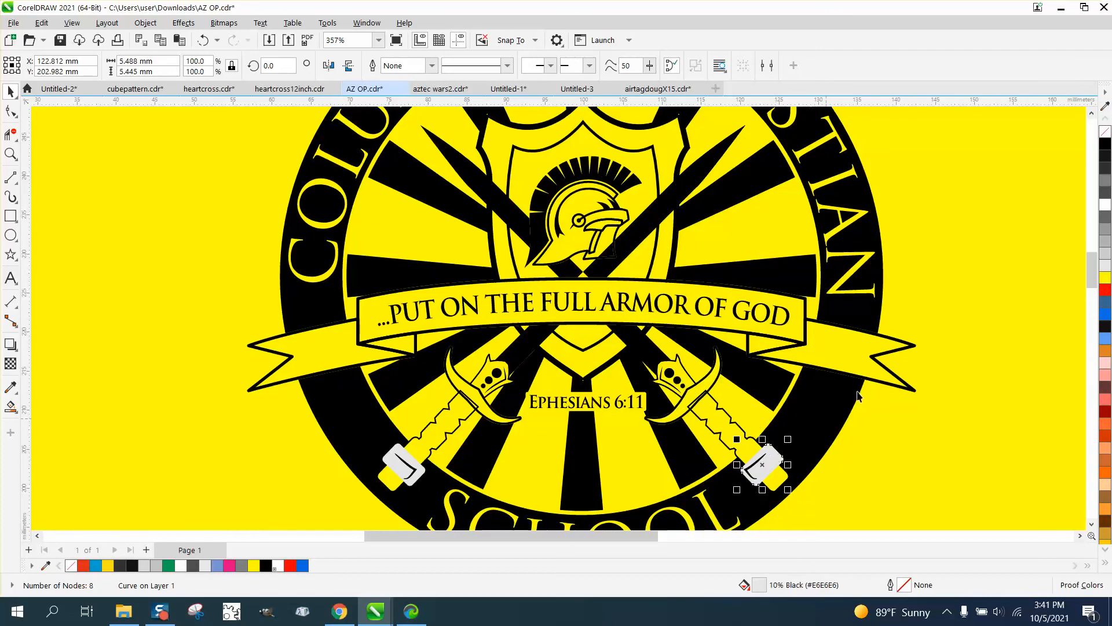
click(1105, 132)
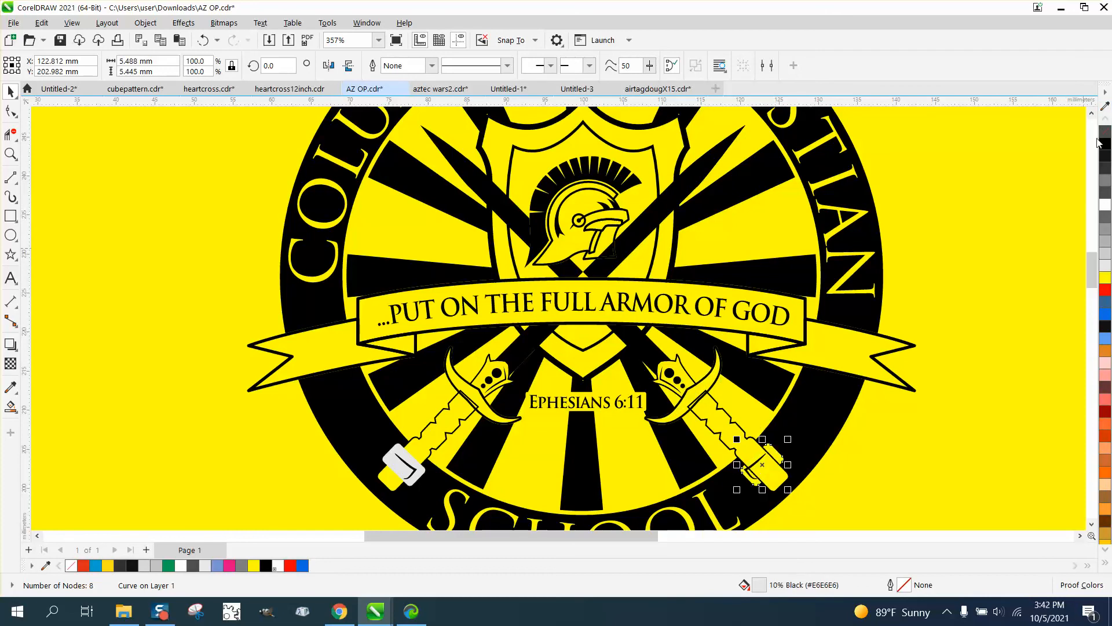
click(395, 476)
click(1108, 132)
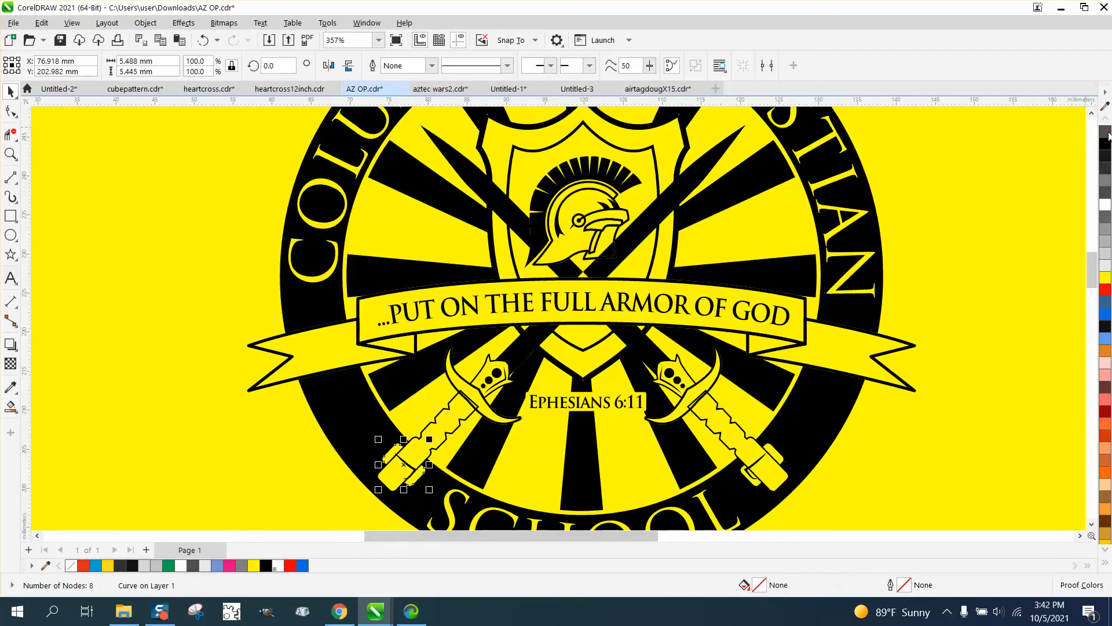
Step: Unlock all objects and delete the large yellow background rectangle
scroll(529, 295, down, 2)
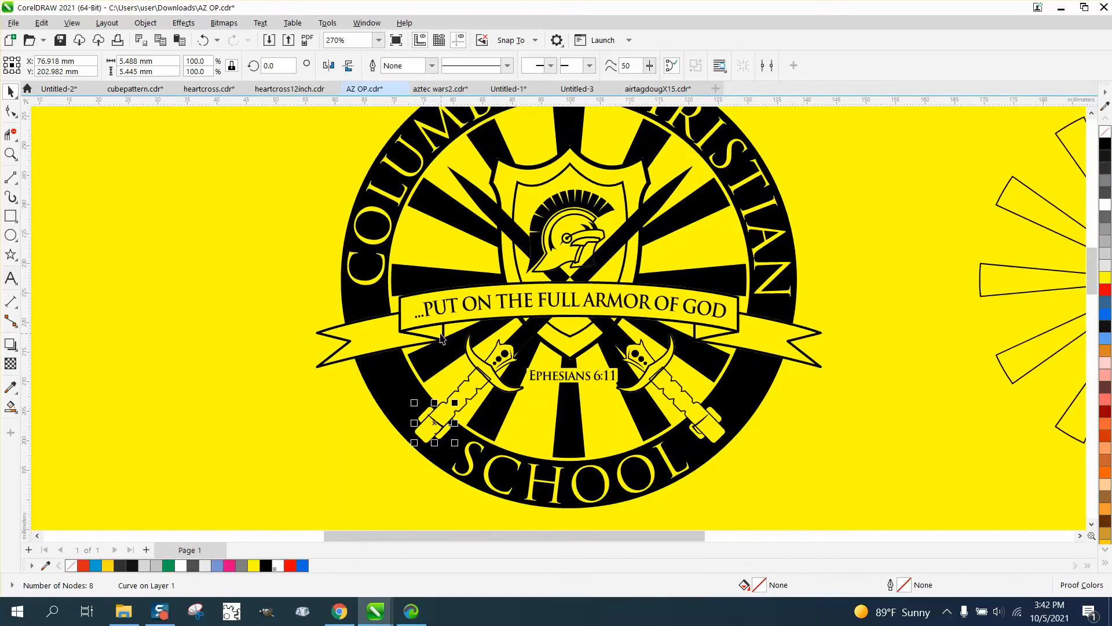
scroll(442, 339, down, 4)
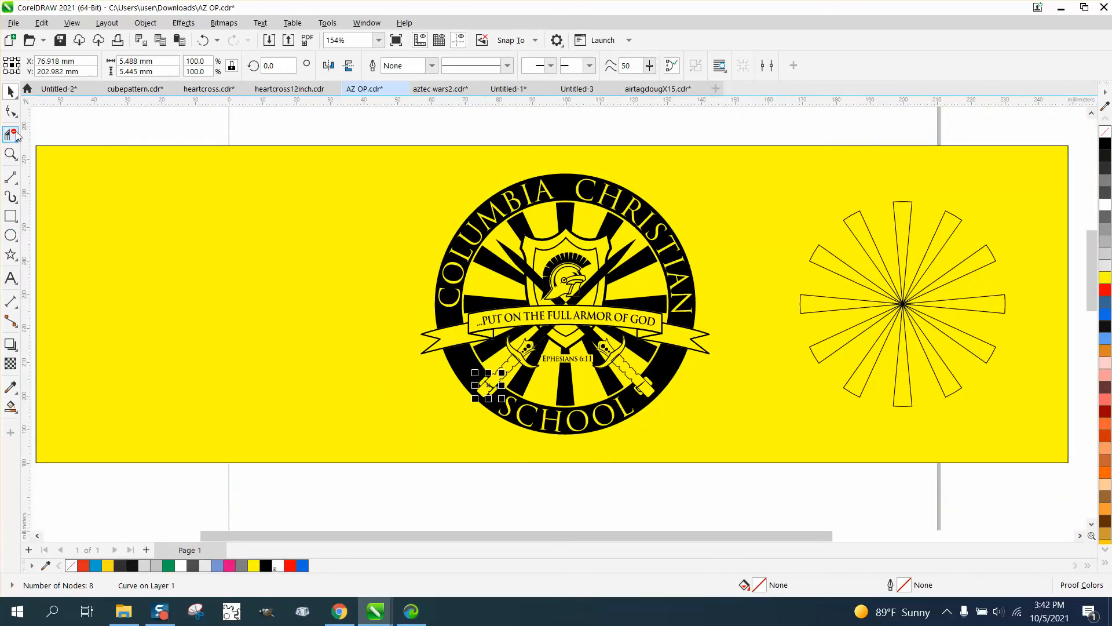
click(162, 161)
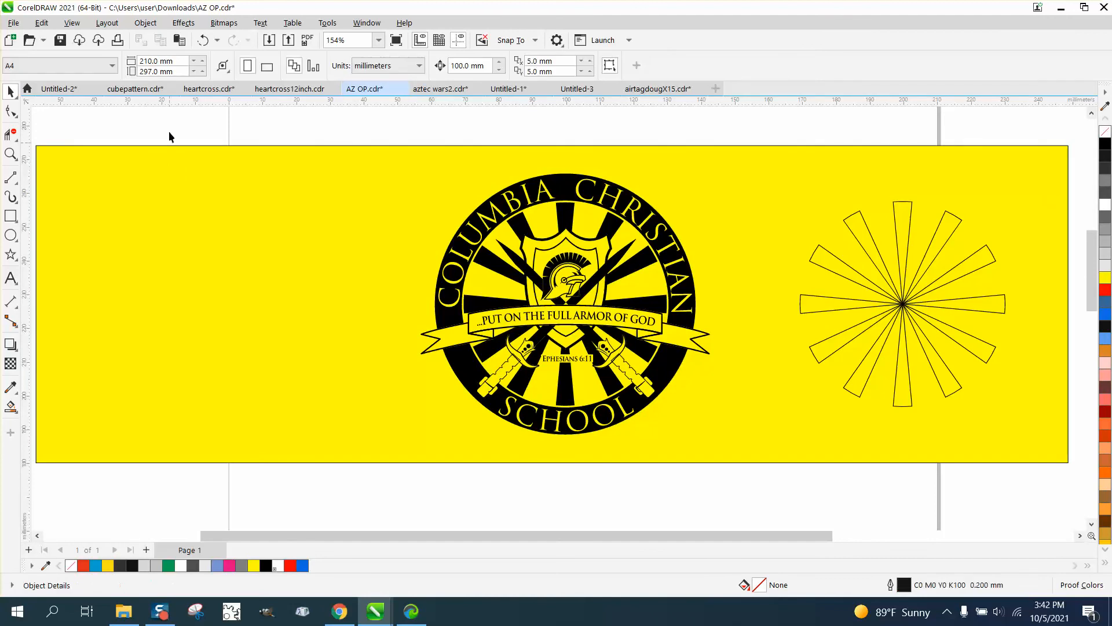
click(145, 23)
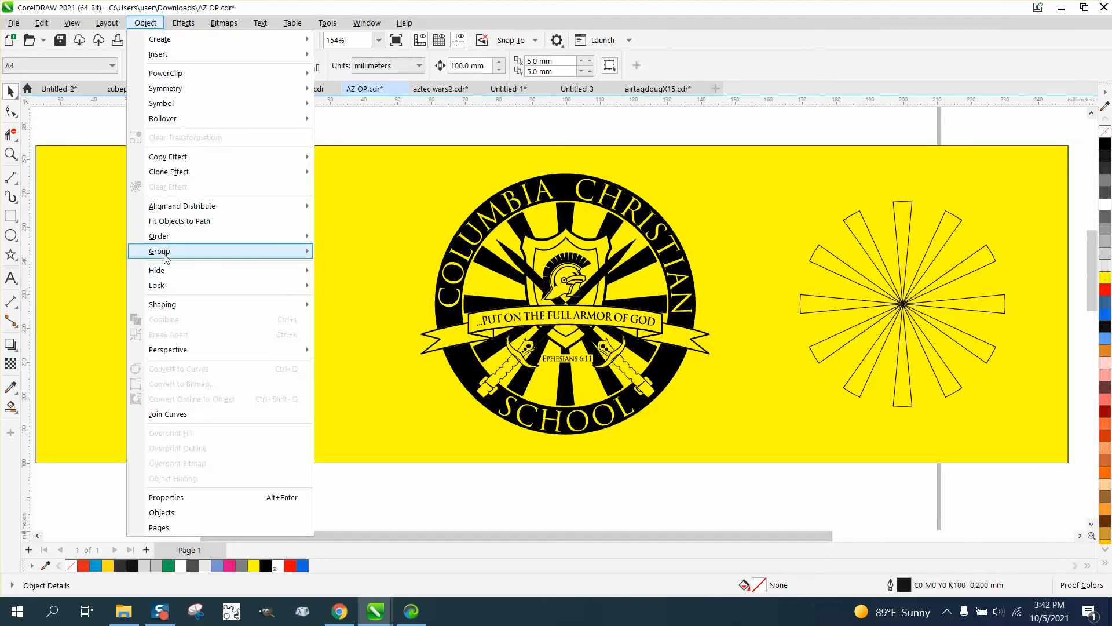
mouse_move(215, 296)
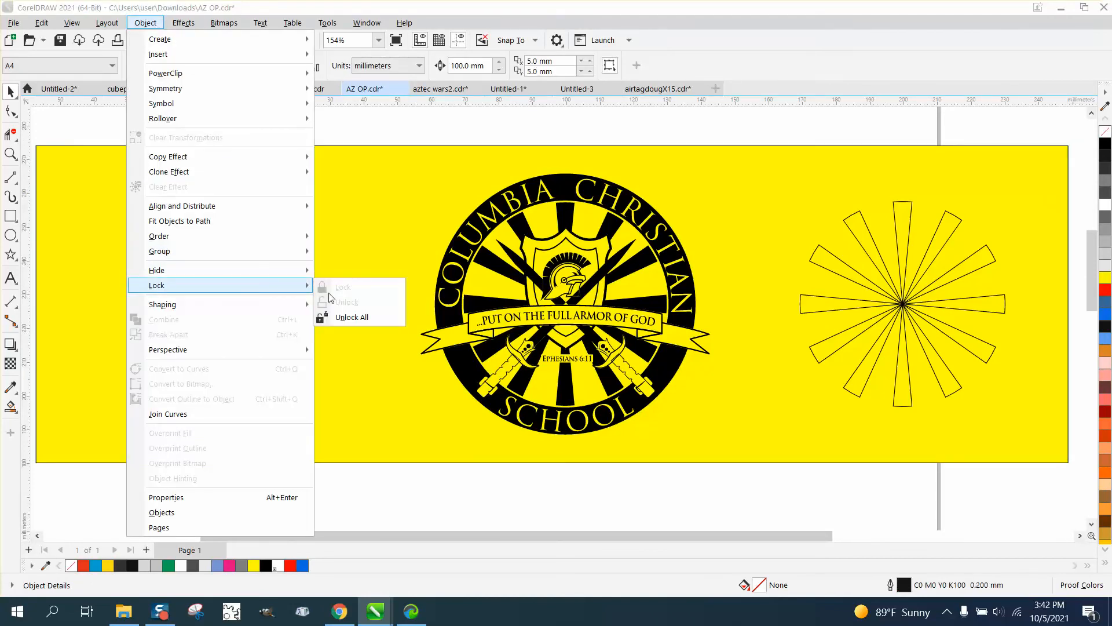
click(336, 317)
key(Delete)
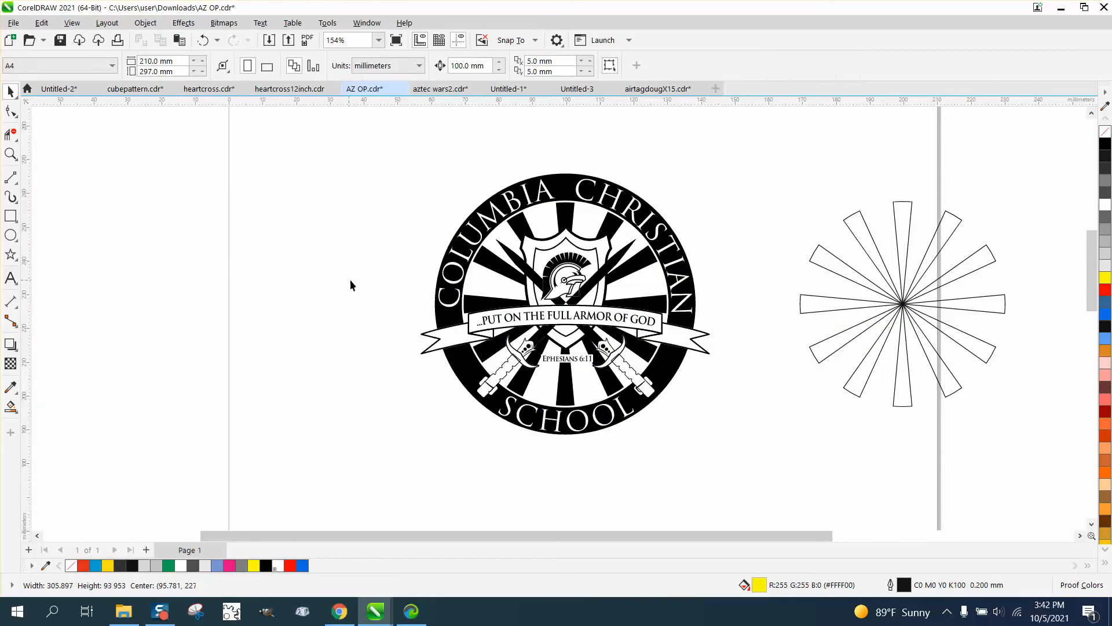
Step: Draw a rectangle about 104 by 88 mm around the whole crest and fill it with light blue
click(11, 216)
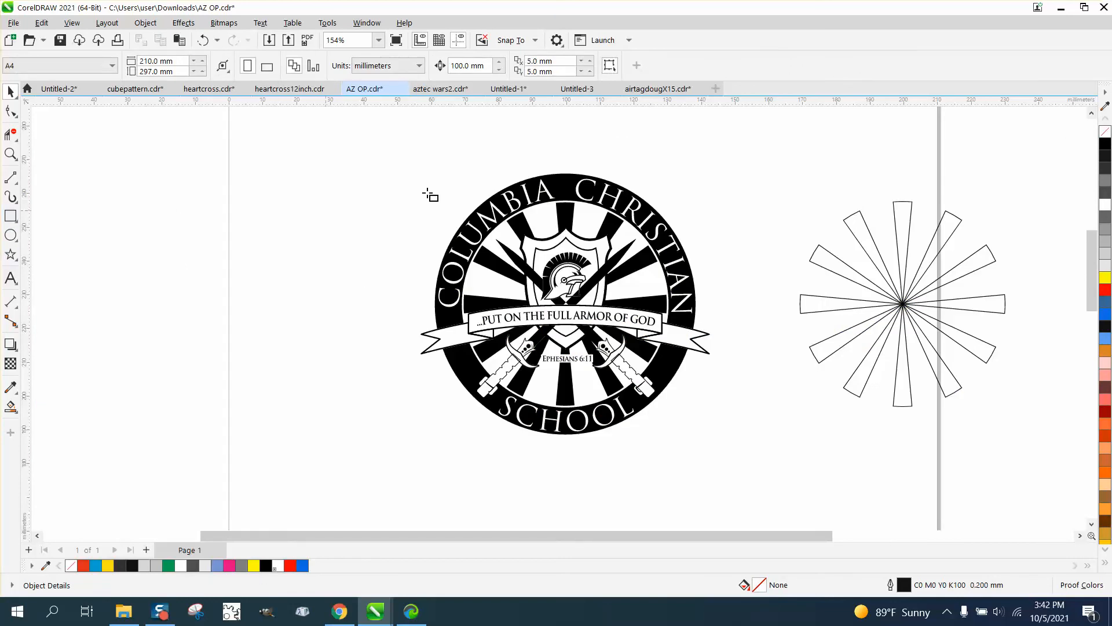
drag(394, 159, 744, 456)
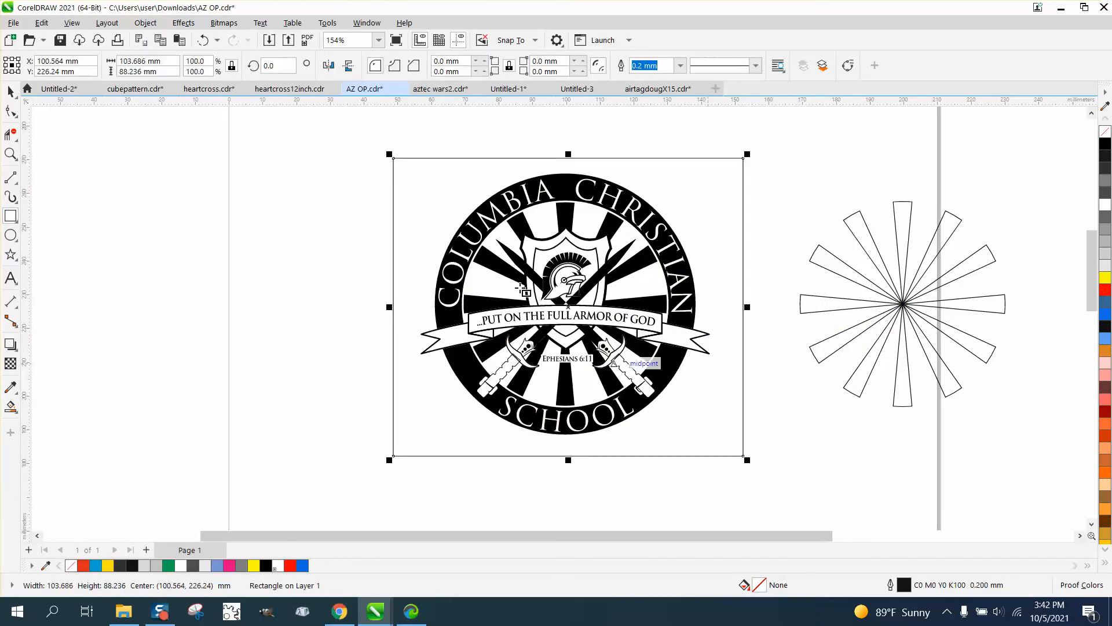
click(149, 26)
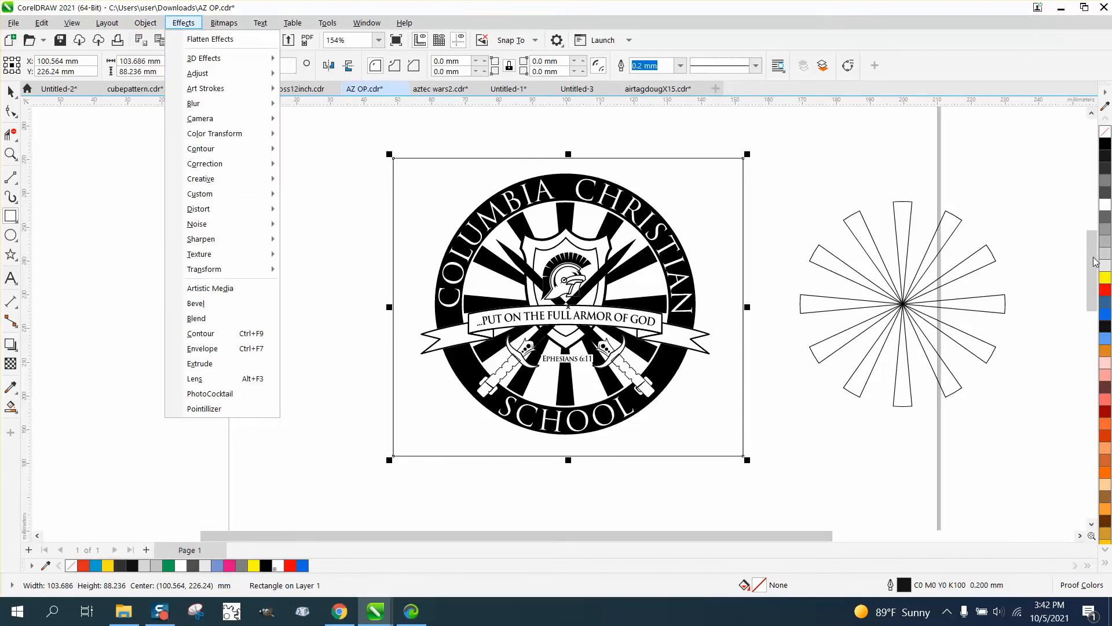
click(1106, 345)
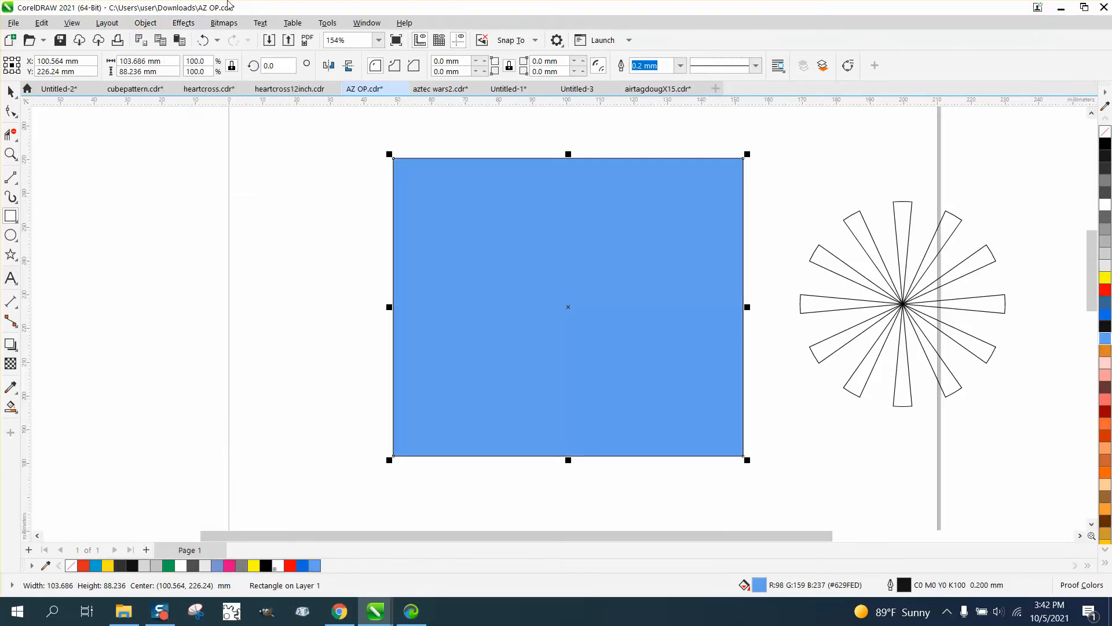
Step: Send the blue rectangle to the back of the page, accepting its move to another layer
click(148, 25)
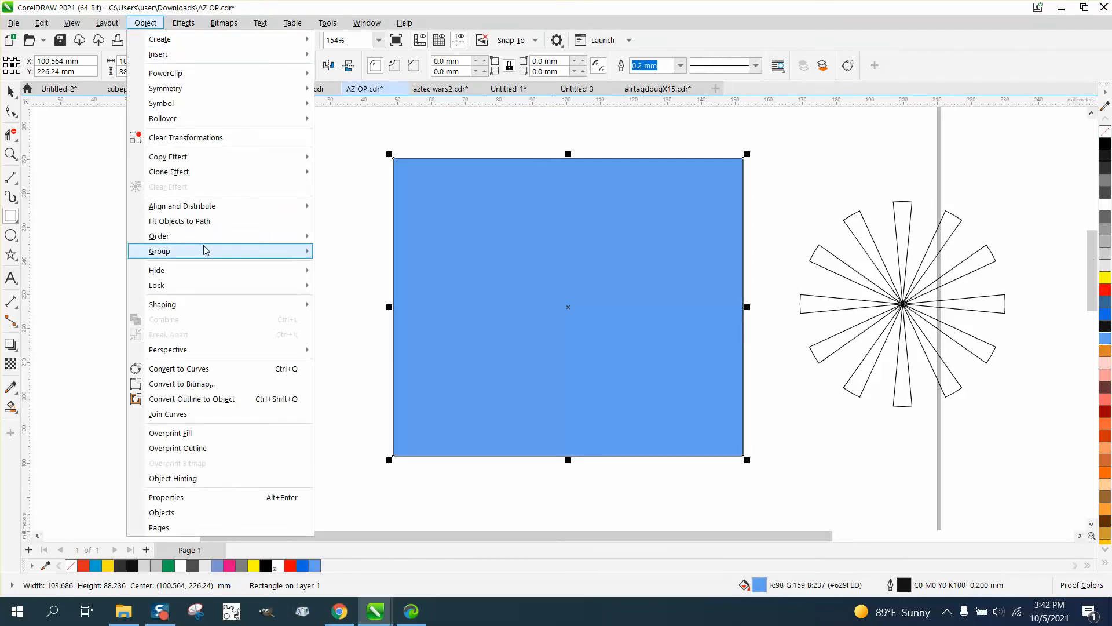
mouse_move(204, 238)
click(335, 255)
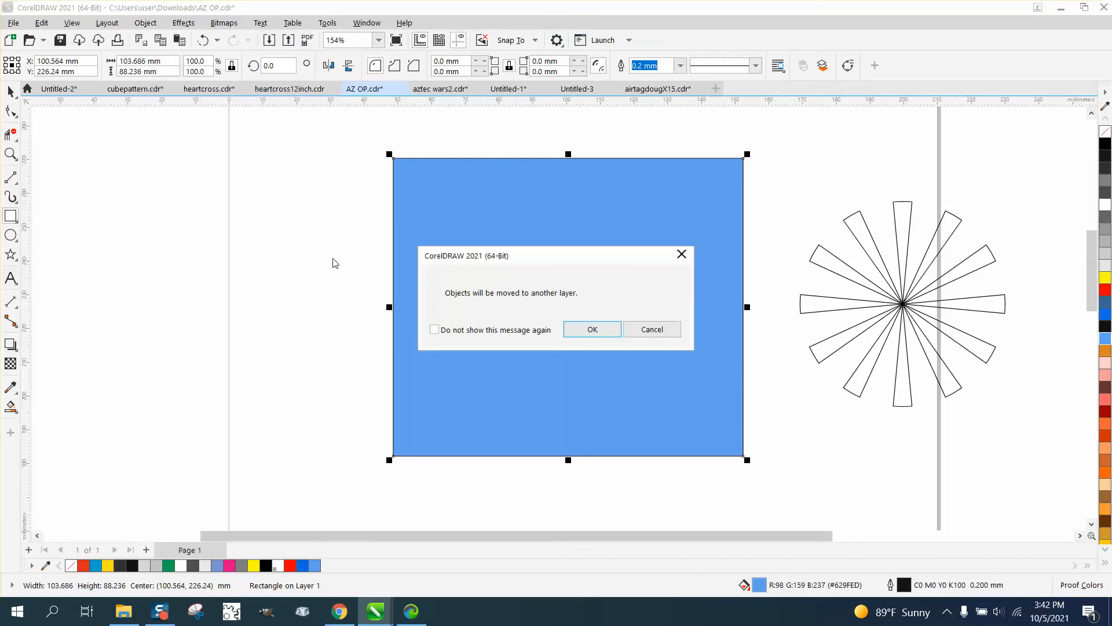
click(602, 340)
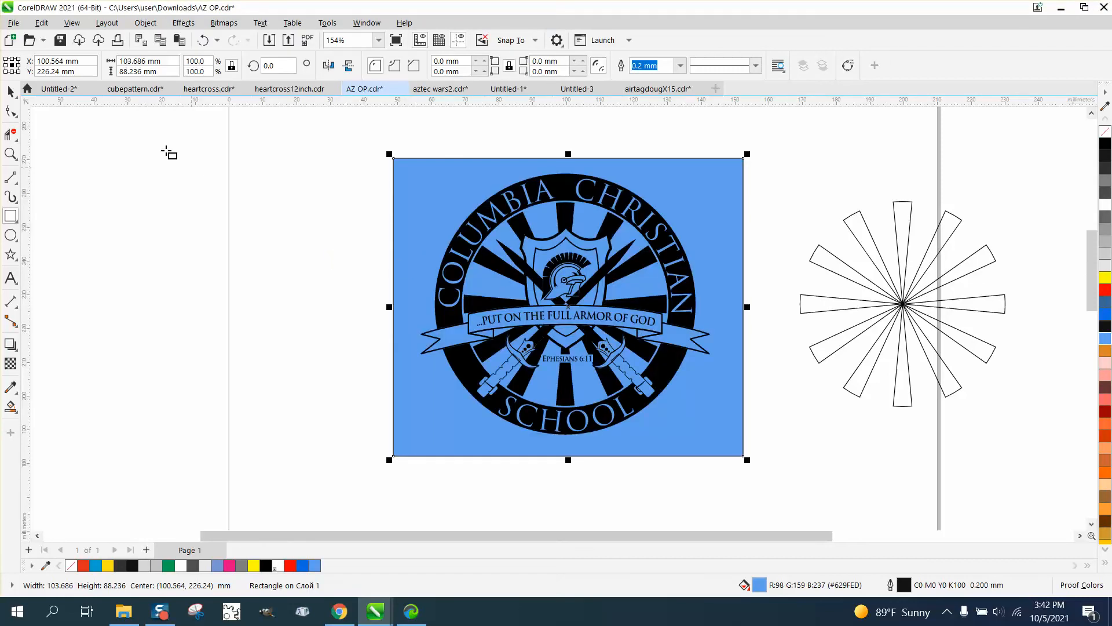
click(17, 92)
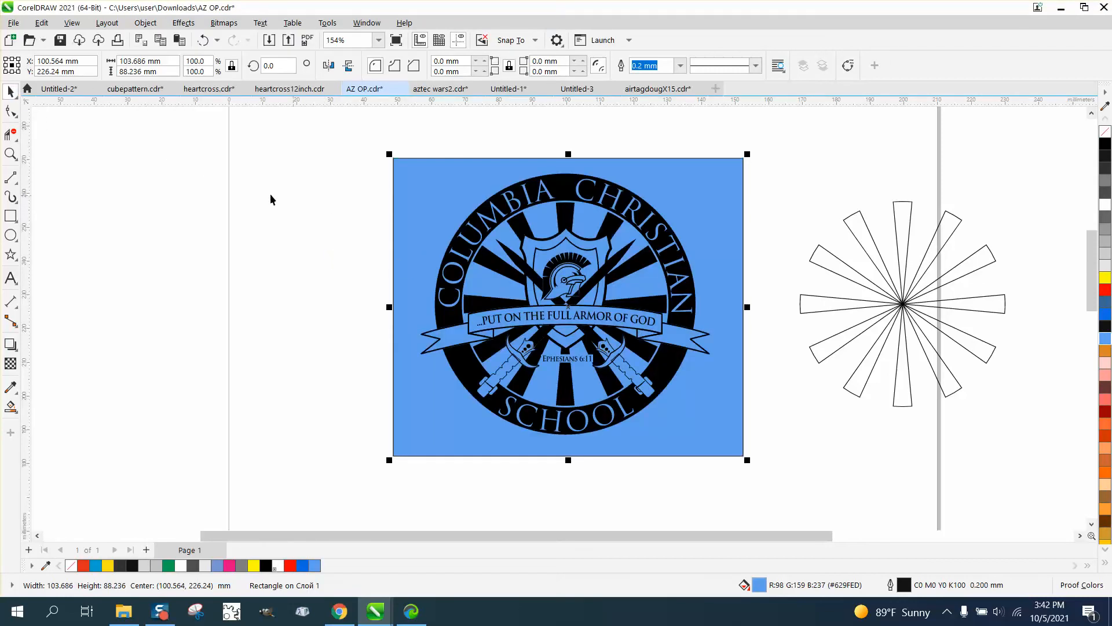
Step: Recolour the rectangle behind the crest with the light purple #CC99FF
click(11, 154)
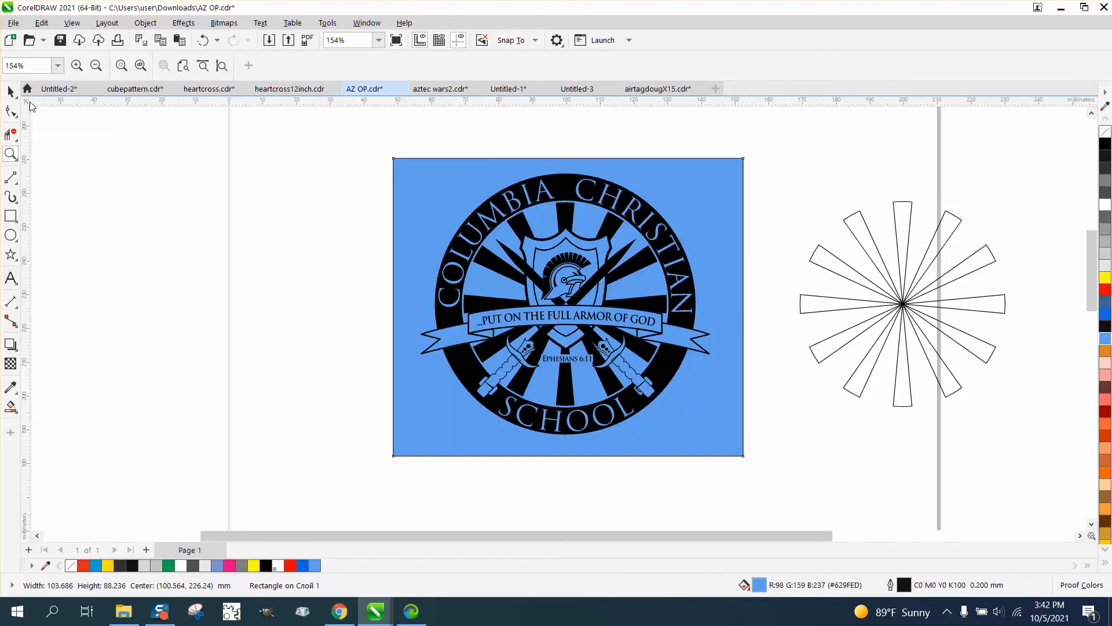
click(10, 92)
click(429, 204)
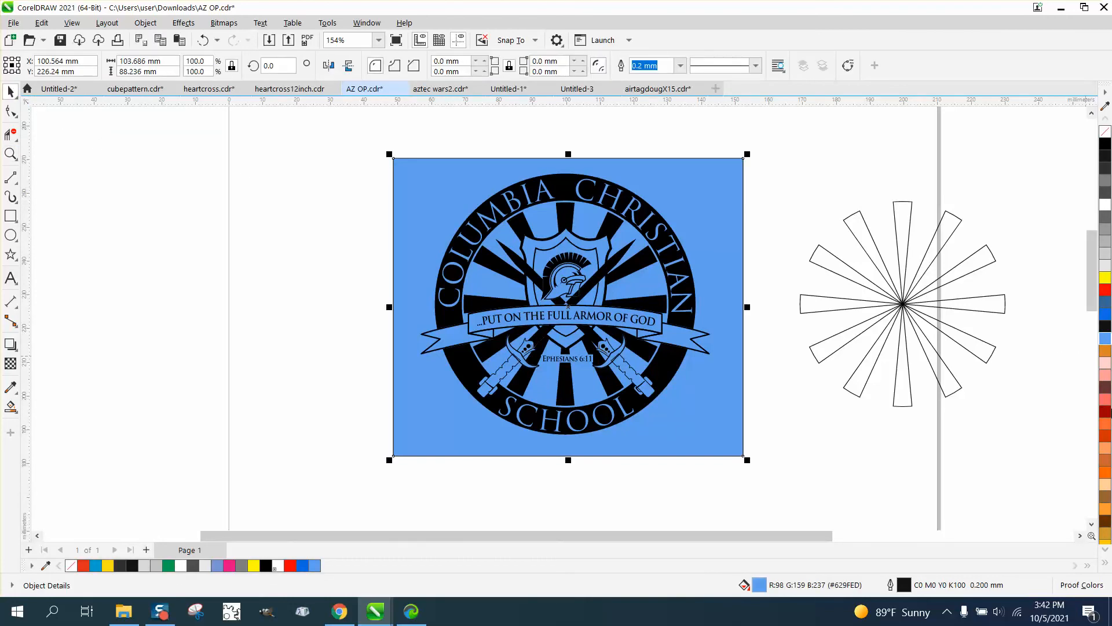
click(1106, 551)
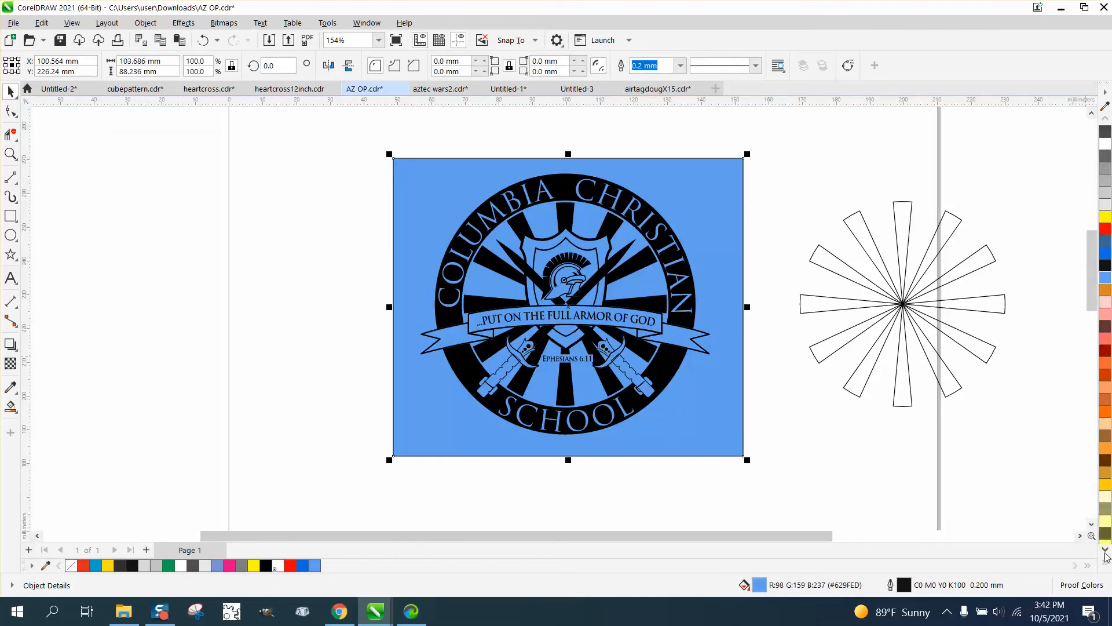
click(1105, 550)
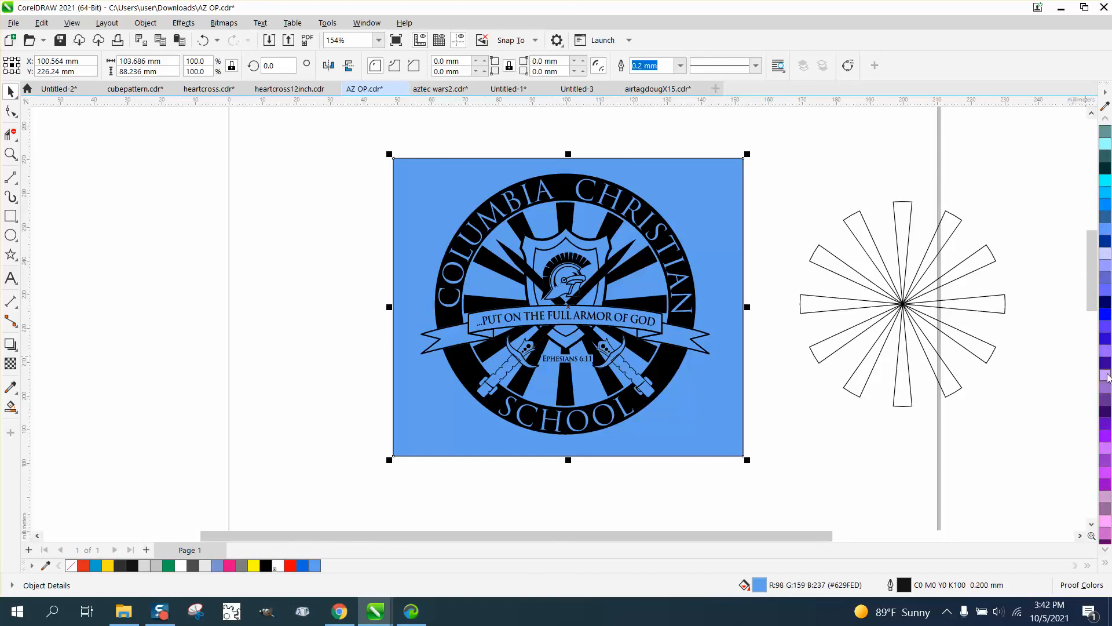
click(1107, 375)
Step: Examine the crest against the purple background: the banner and swords, the upper ring lettering and the area around Ephesians 6:11
click(10, 154)
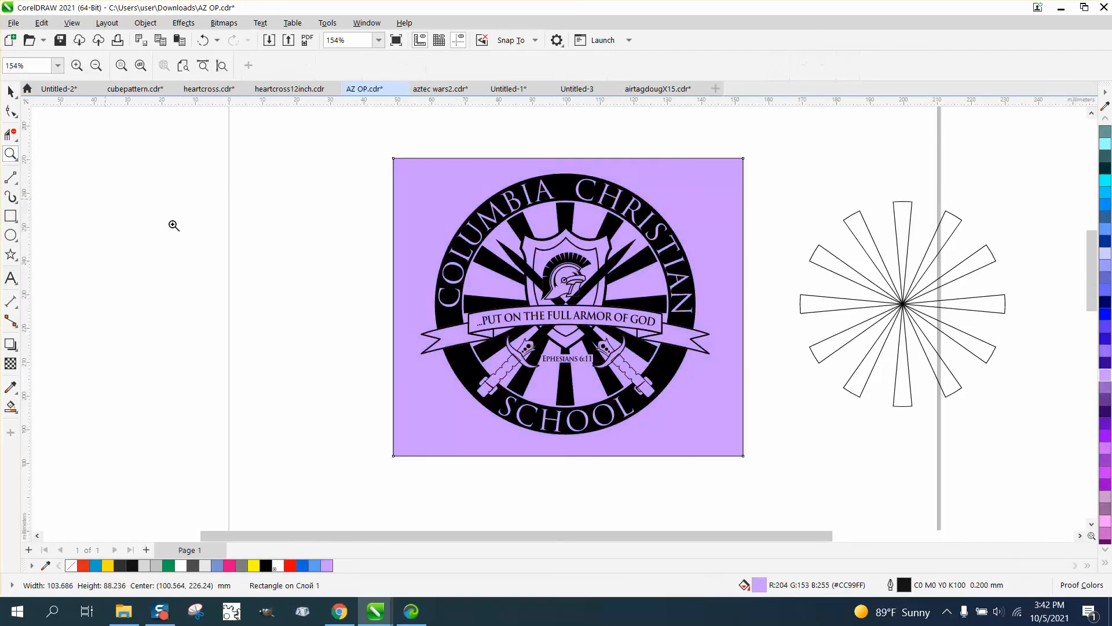
drag(410, 294, 794, 429)
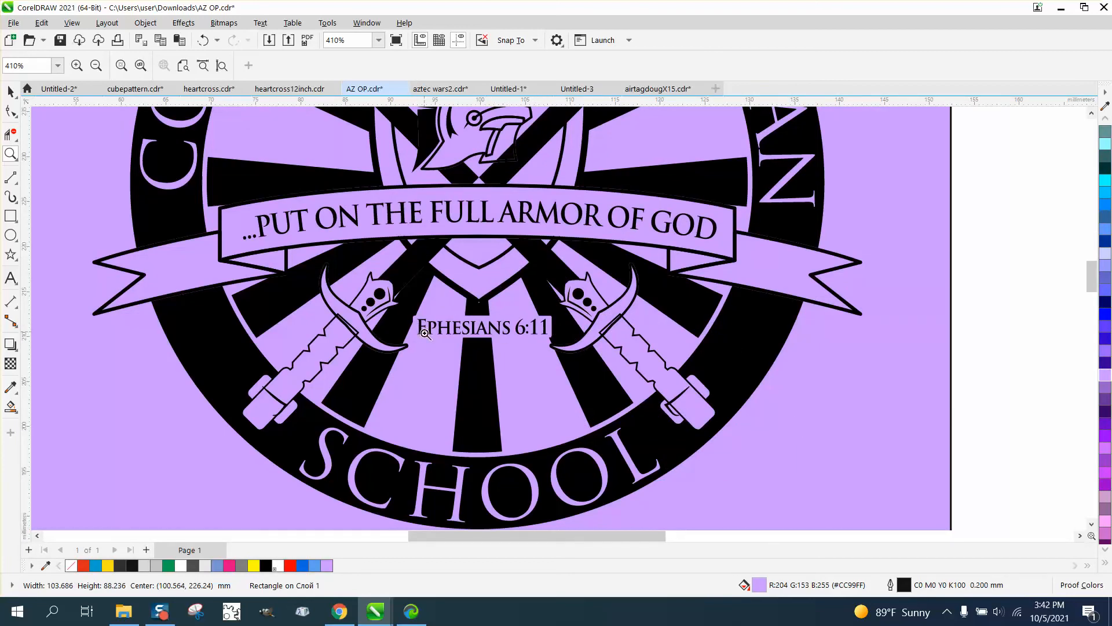
scroll(511, 345, down, 4)
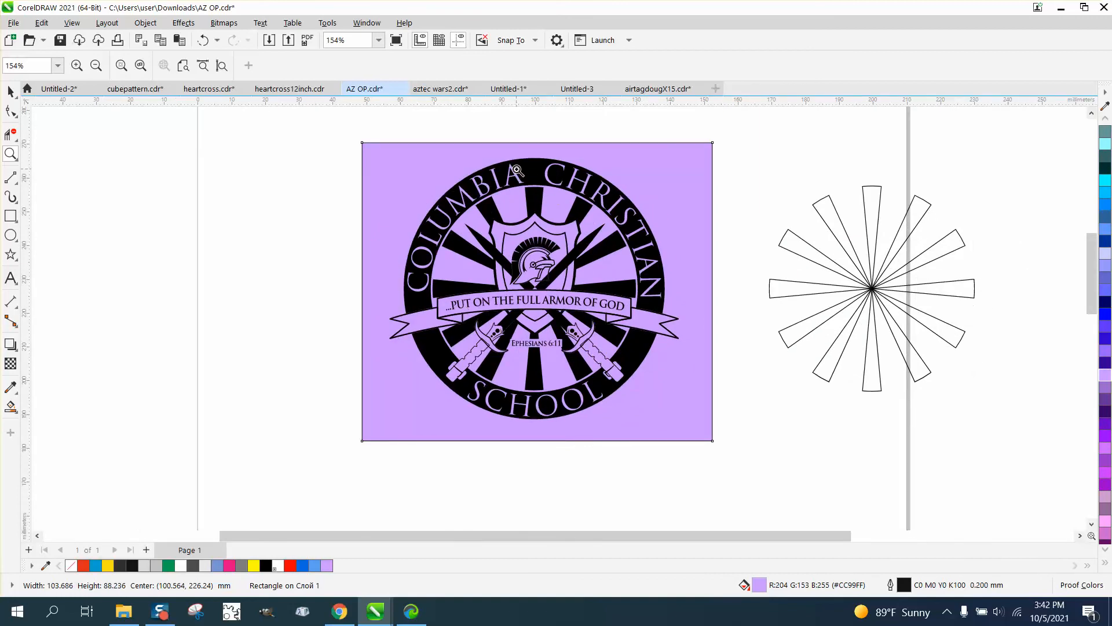
drag(514, 149, 567, 200)
scroll(511, 224, down, 5)
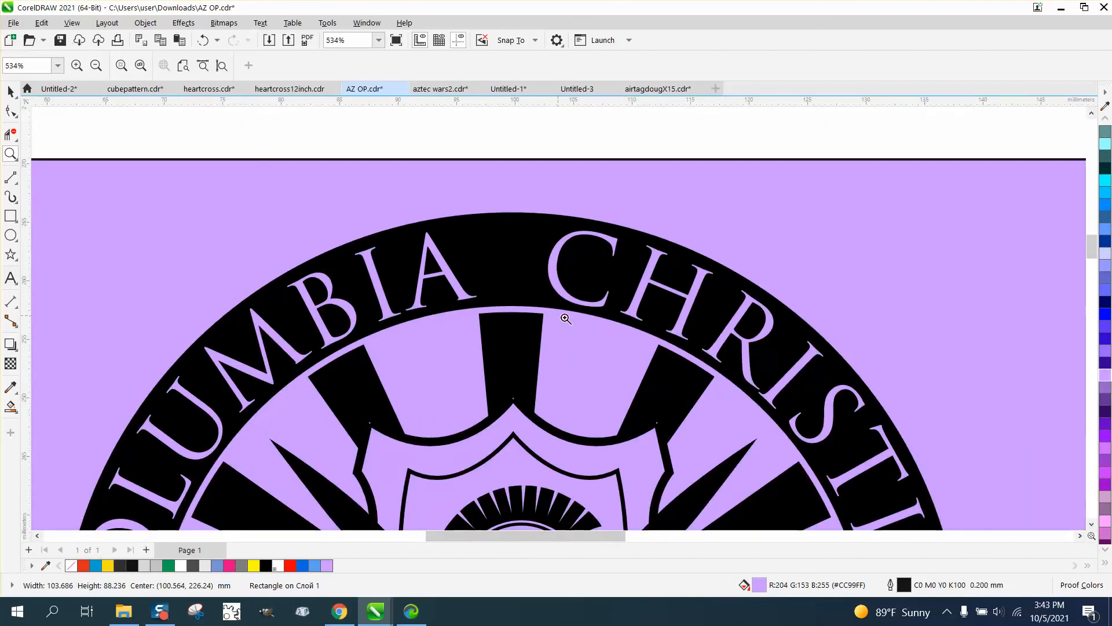
scroll(566, 318, down, 2)
scroll(609, 357, down, 3)
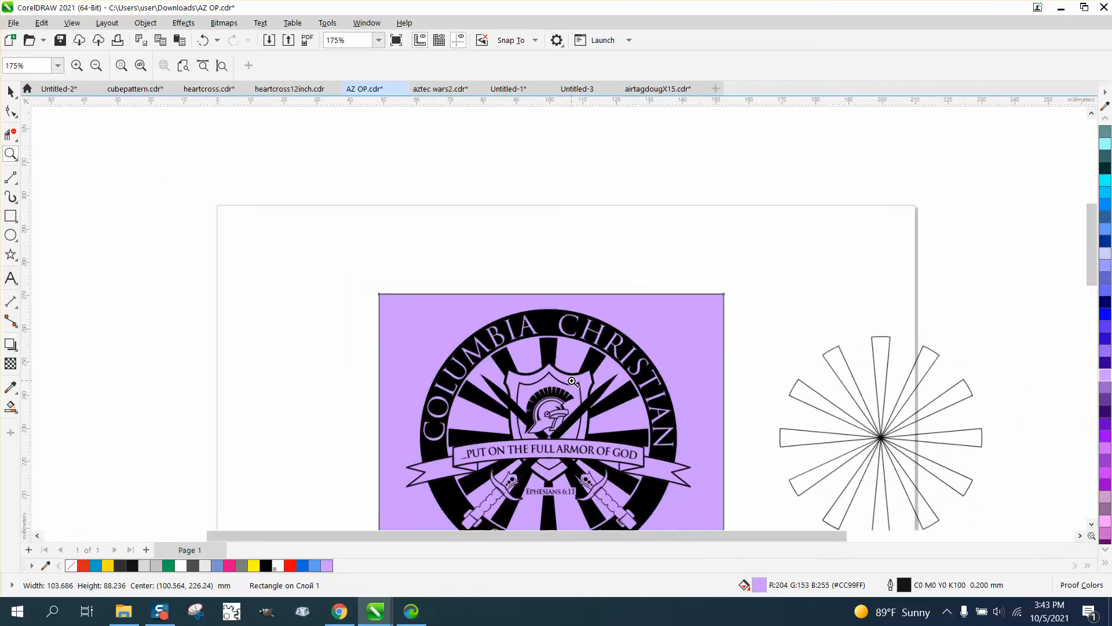
scroll(606, 408, down, 1)
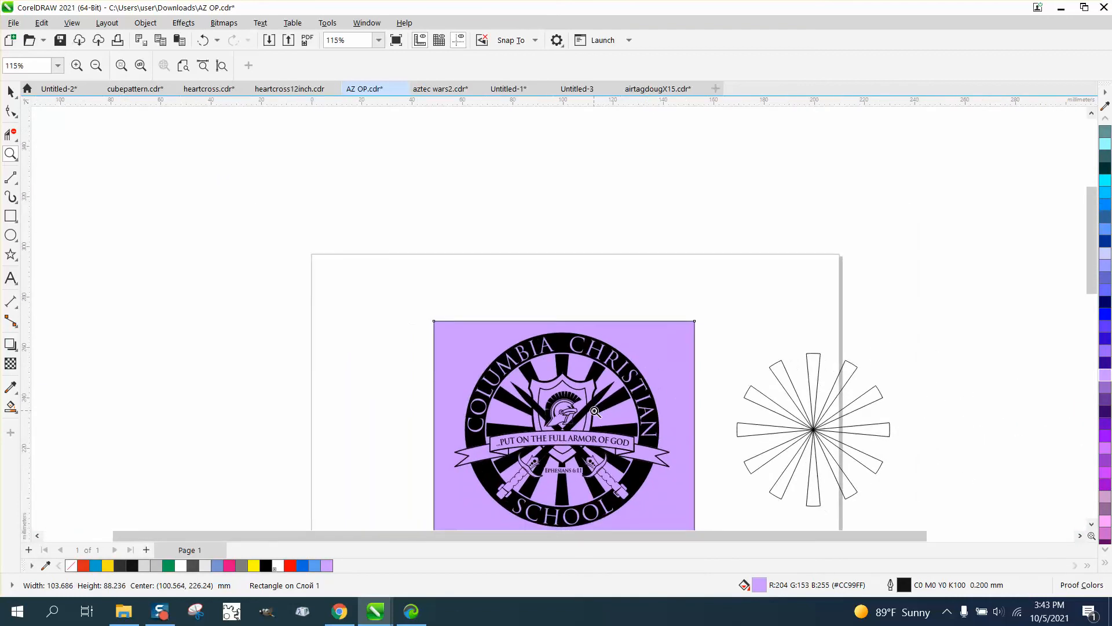
scroll(594, 410, down, 1)
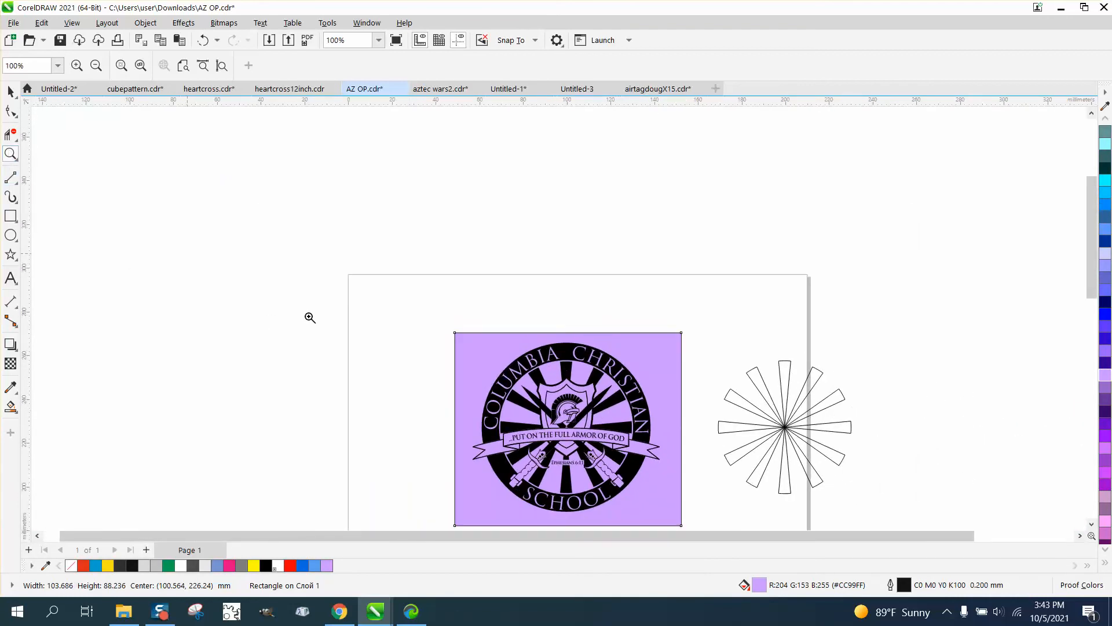
drag(468, 340, 680, 513)
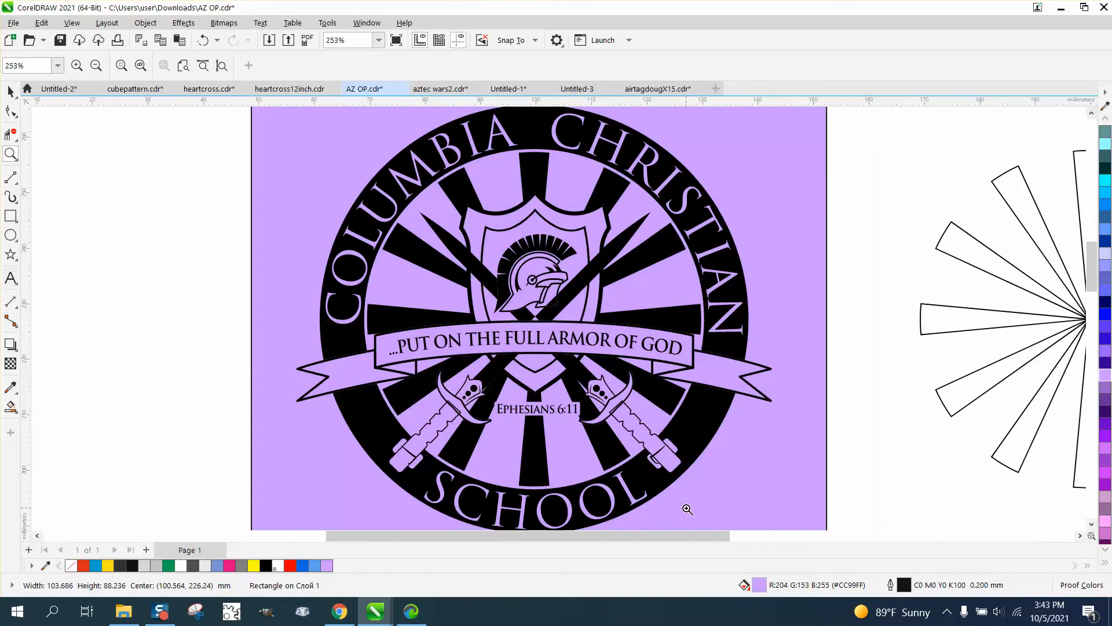
drag(482, 393, 622, 432)
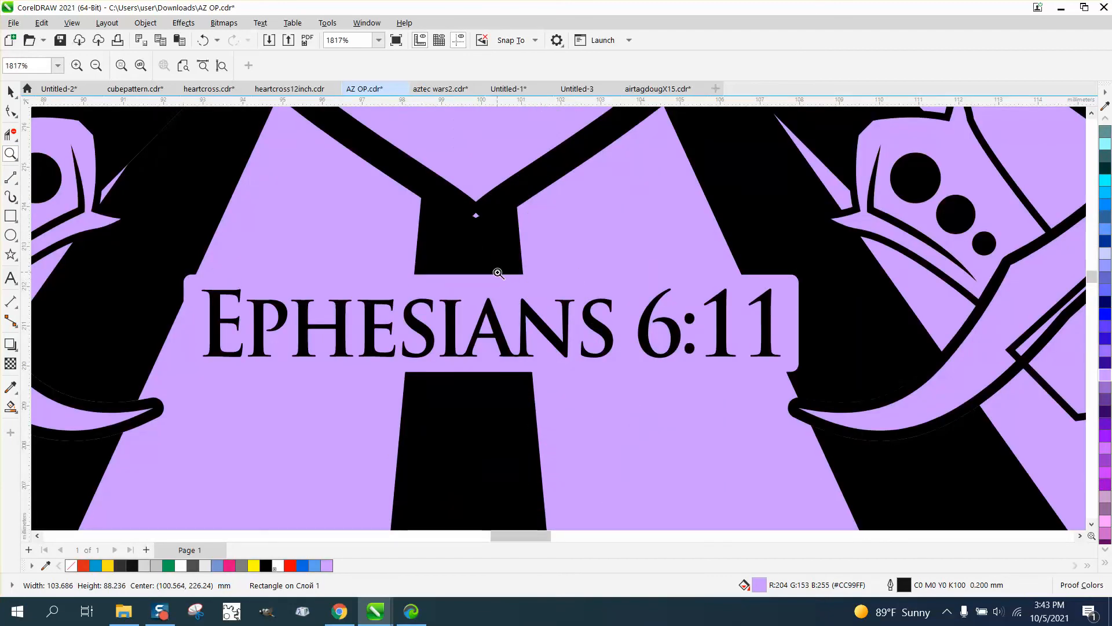
scroll(499, 273, down, 2)
scroll(498, 272, down, 5)
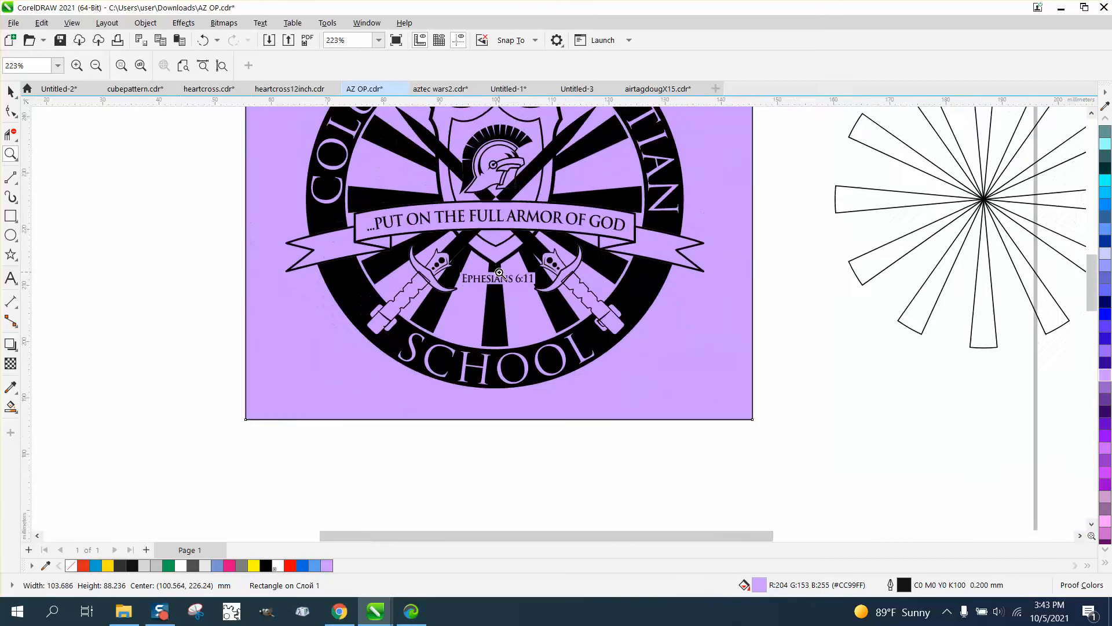
scroll(499, 272, down, 1)
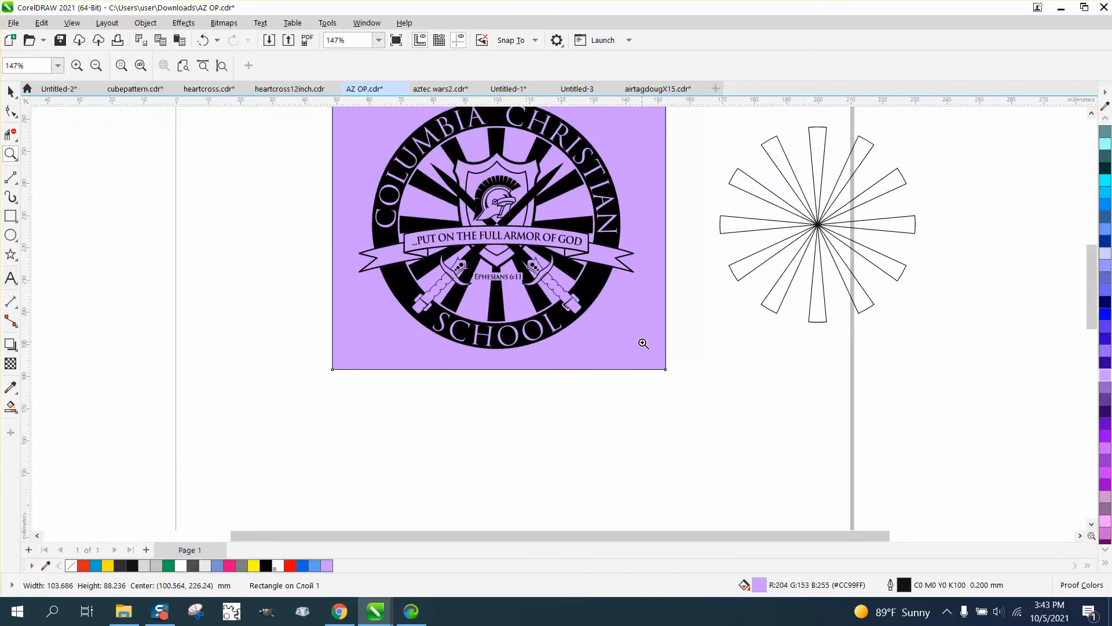